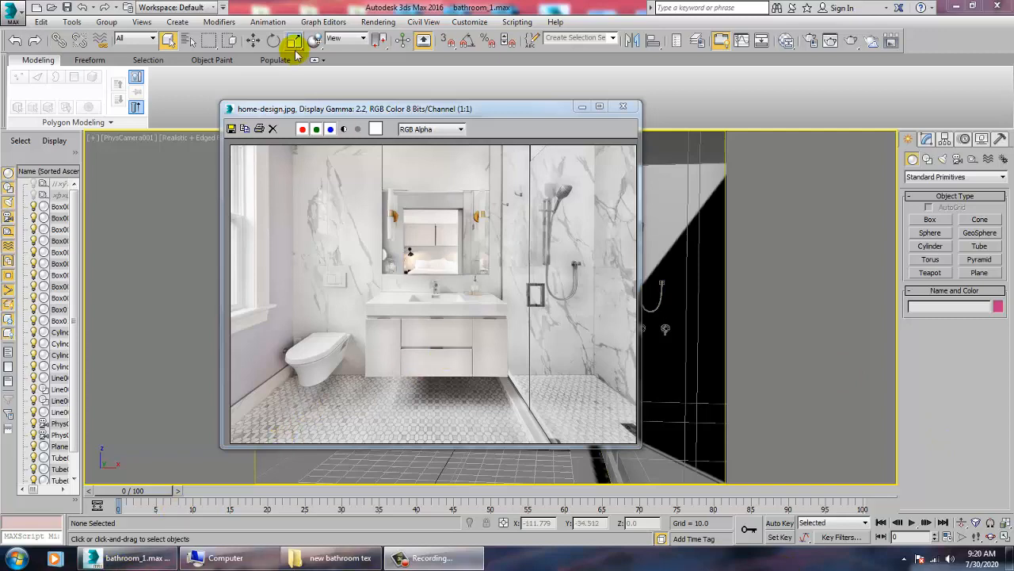
# Move the home-design.jpg reference image aside to uncover the bathroom model and select the floor plane
pyautogui.moveTo(410, 113); pyautogui.dragTo(227, 103)
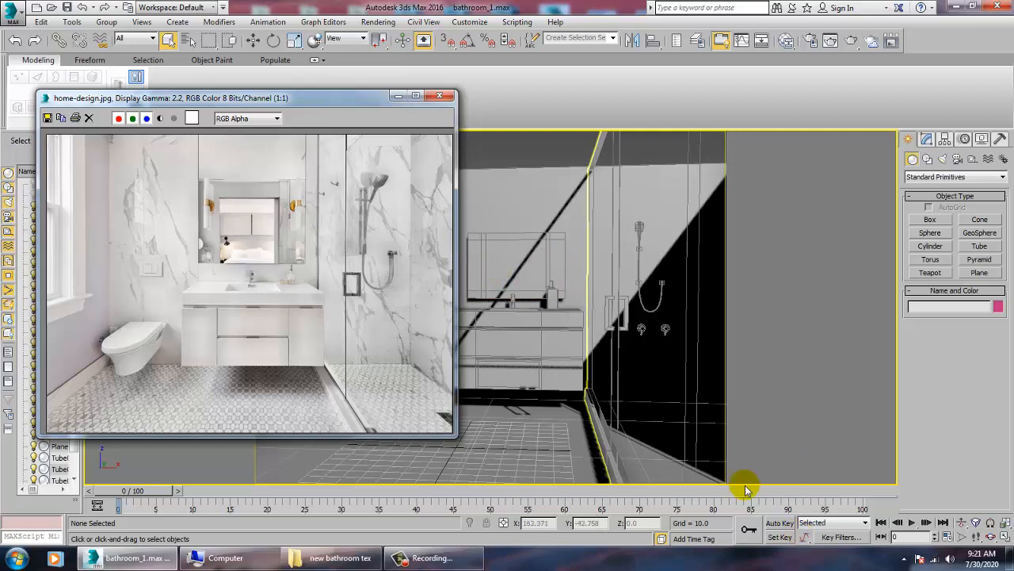
pyautogui.click(566, 436)
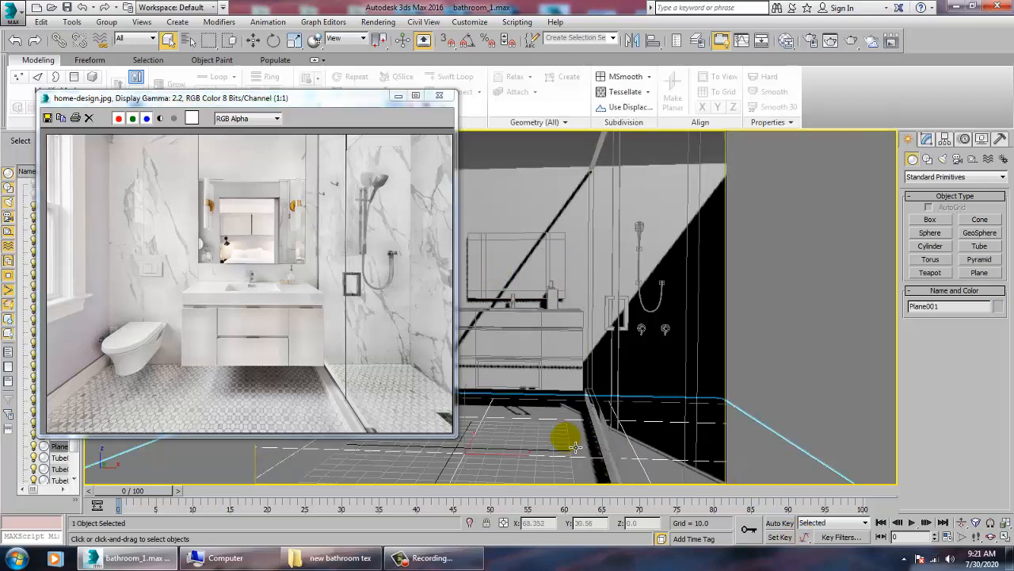
pyautogui.scroll(-5, 574, 446)
pyautogui.keyDown('alt'); pyautogui.moveTo(582, 442); pyautogui.dragTo(600, 374, button='middle'); pyautogui.keyUp('alt')
pyautogui.scroll(5, 618, 371)
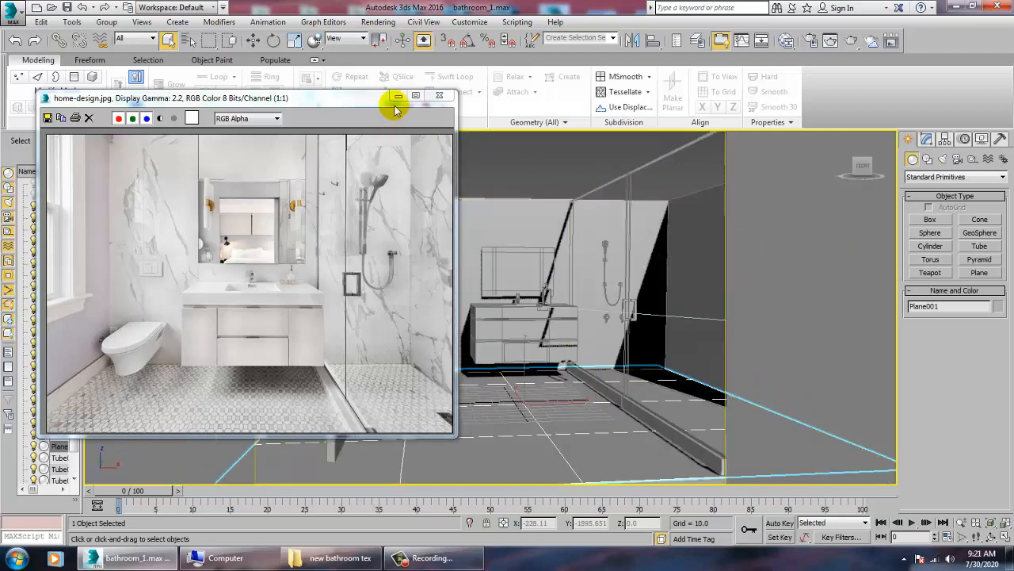
# Set the renderer to V-Ray Adv 3.30.05 and enable Force 2-Sided in the render options
pyautogui.click(376, 22)
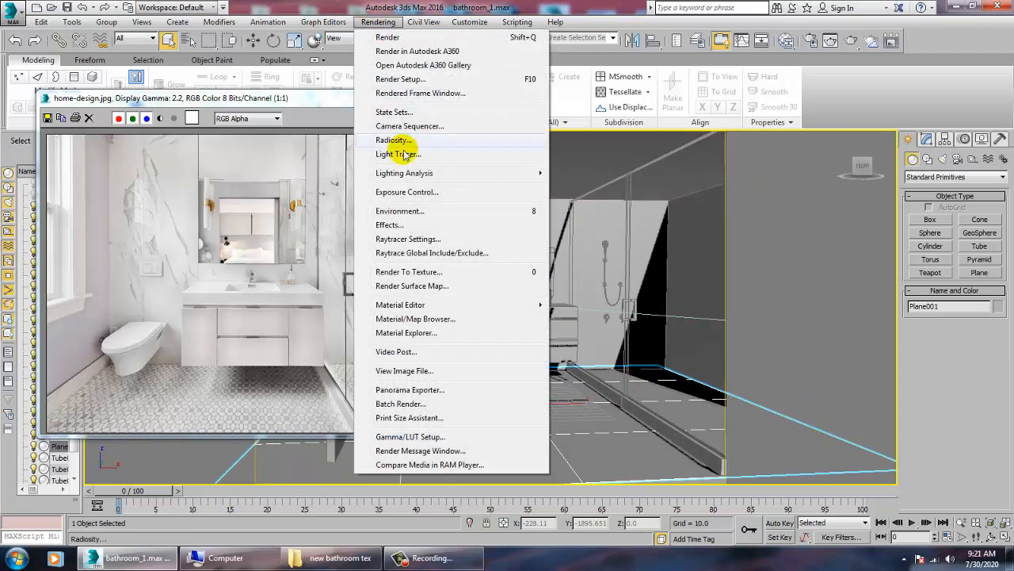
pyautogui.click(404, 80)
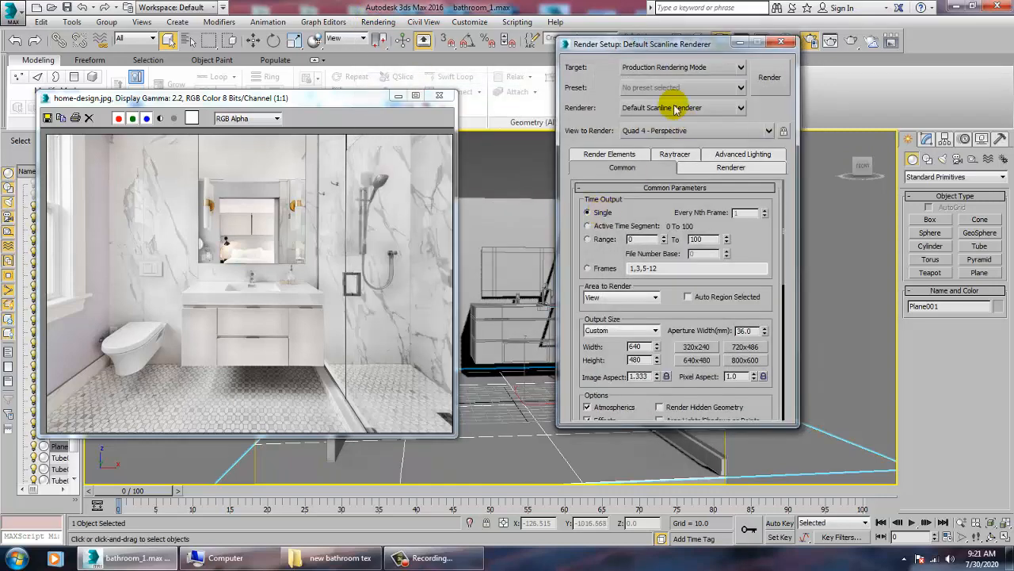
pyautogui.click(665, 108)
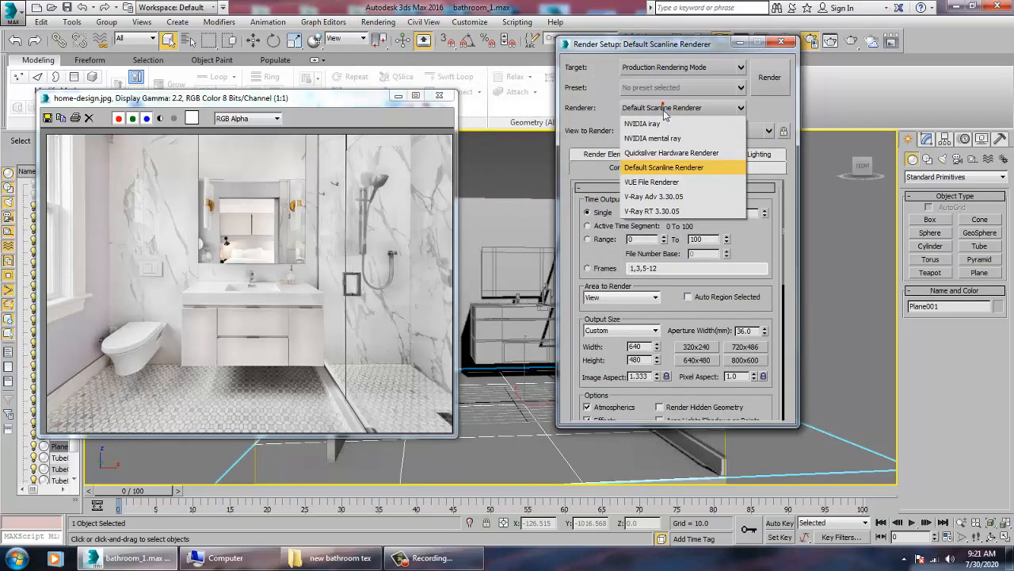
pyautogui.click(690, 198)
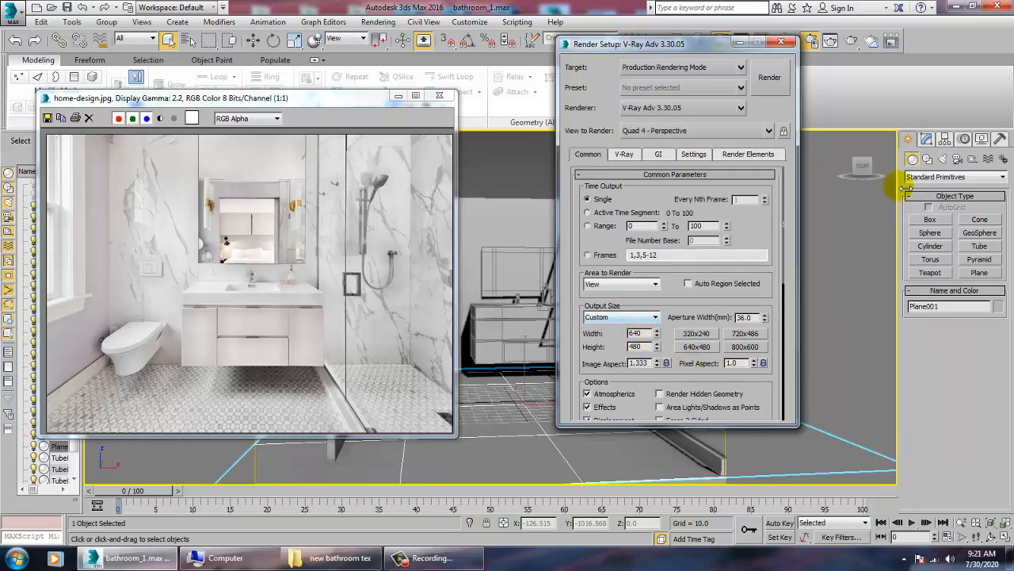
pyautogui.scroll(-4, 675, 376)
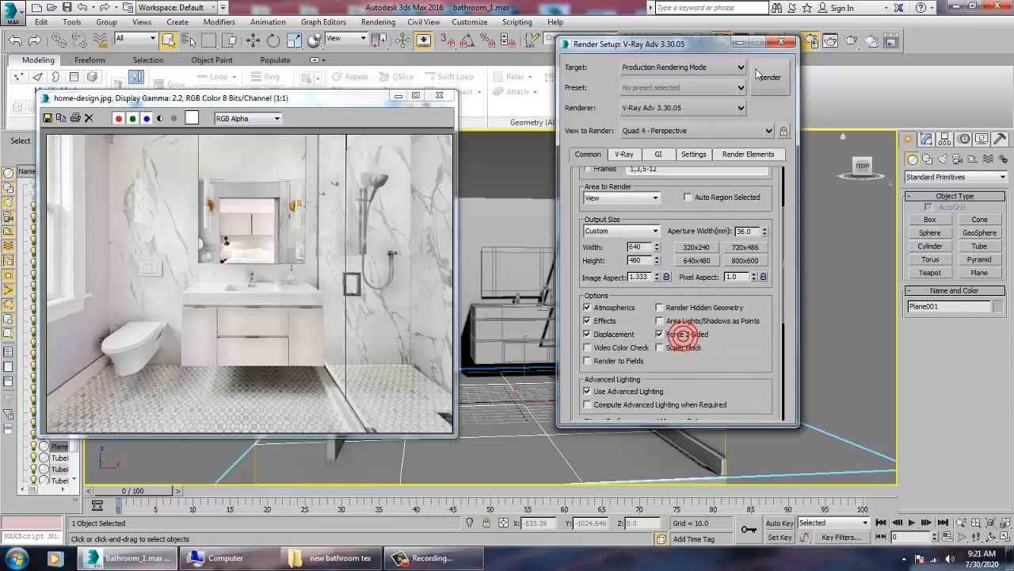
pyautogui.click(782, 42)
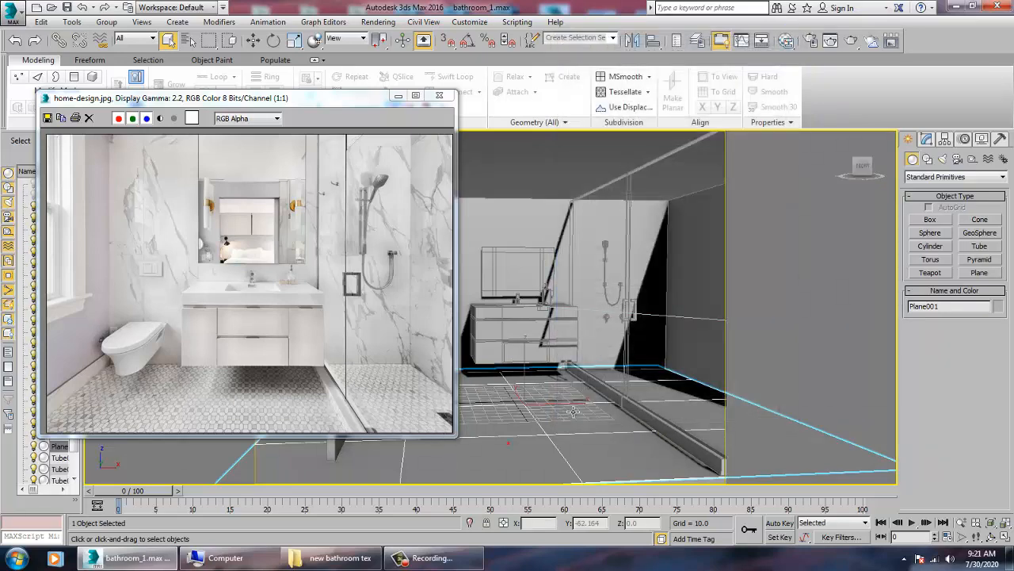
# Add a VRayMtl to the material editor beside the existing architectural material and name it floor
pyautogui.keyDown('alt'); pyautogui.moveTo(573, 411); pyautogui.dragTo(582, 430, button='middle'); pyautogui.keyUp('alt')
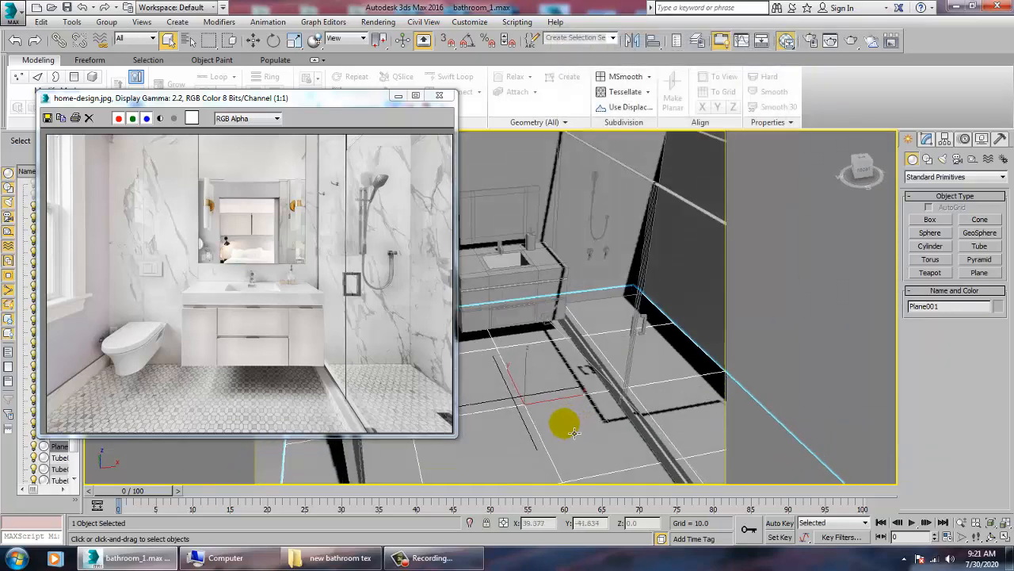
pyautogui.press('m')
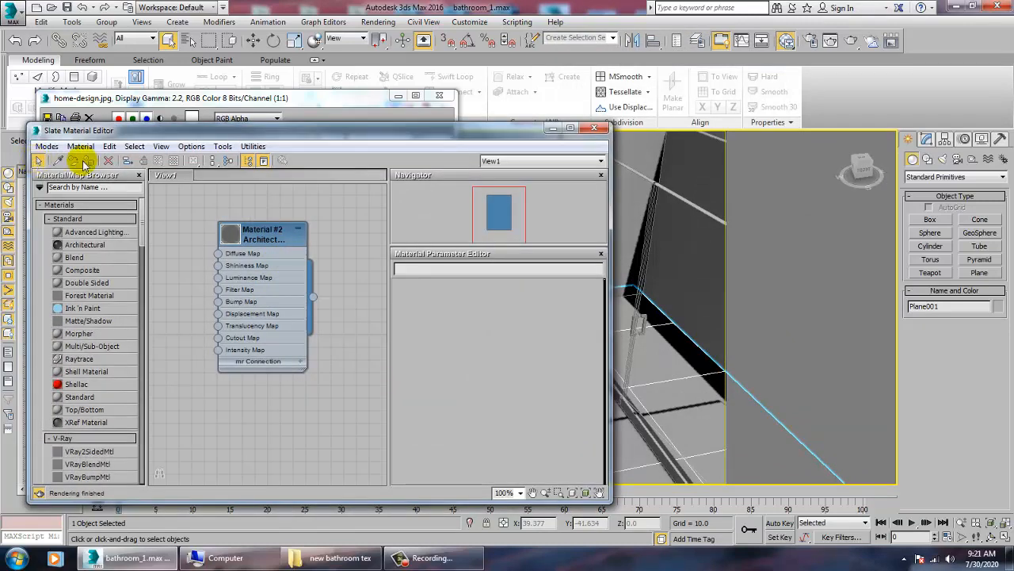
pyautogui.click(46, 146)
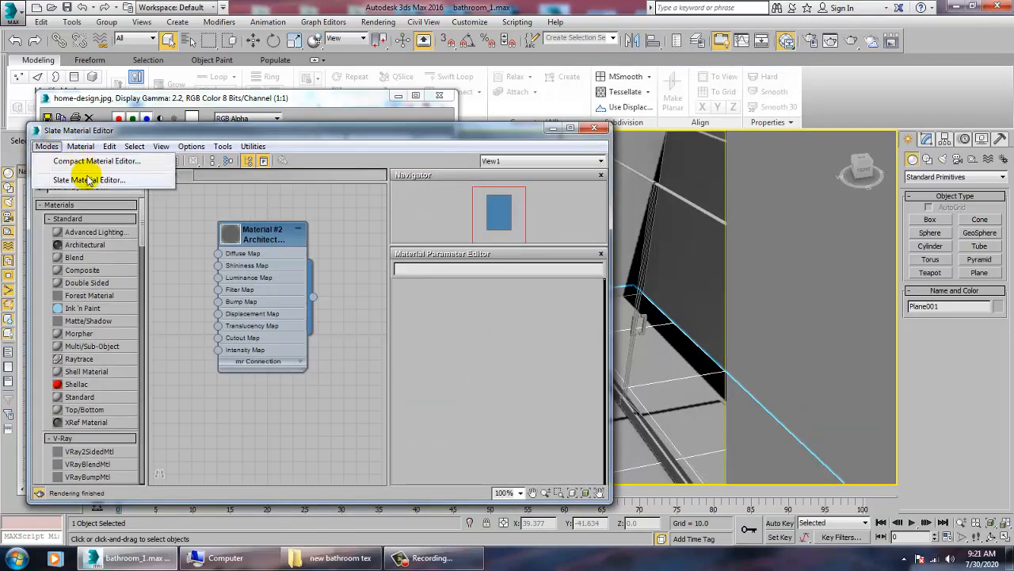
pyautogui.click(264, 234)
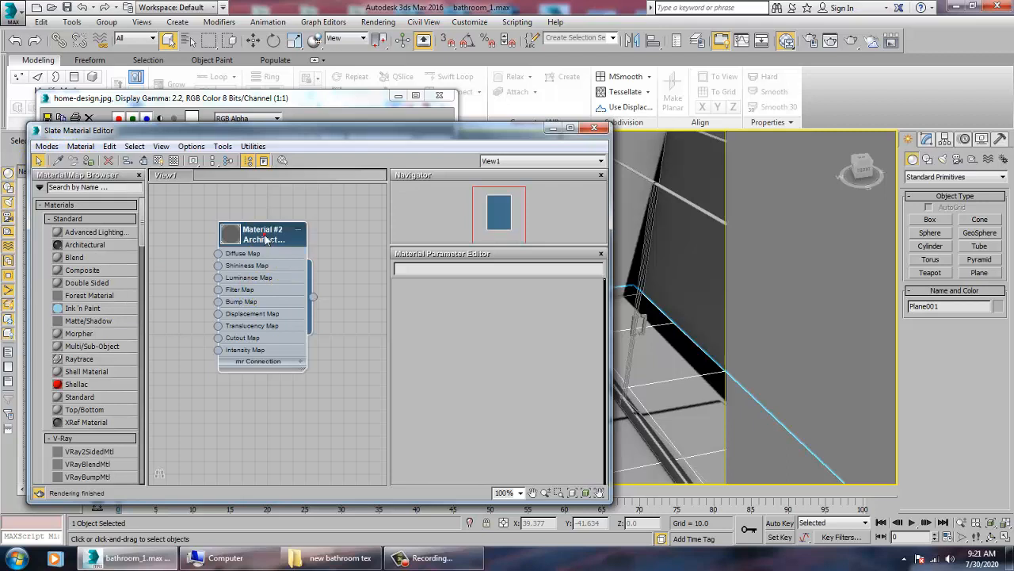
pyautogui.moveTo(263, 236); pyautogui.dragTo(195, 196)
pyautogui.click(262, 233)
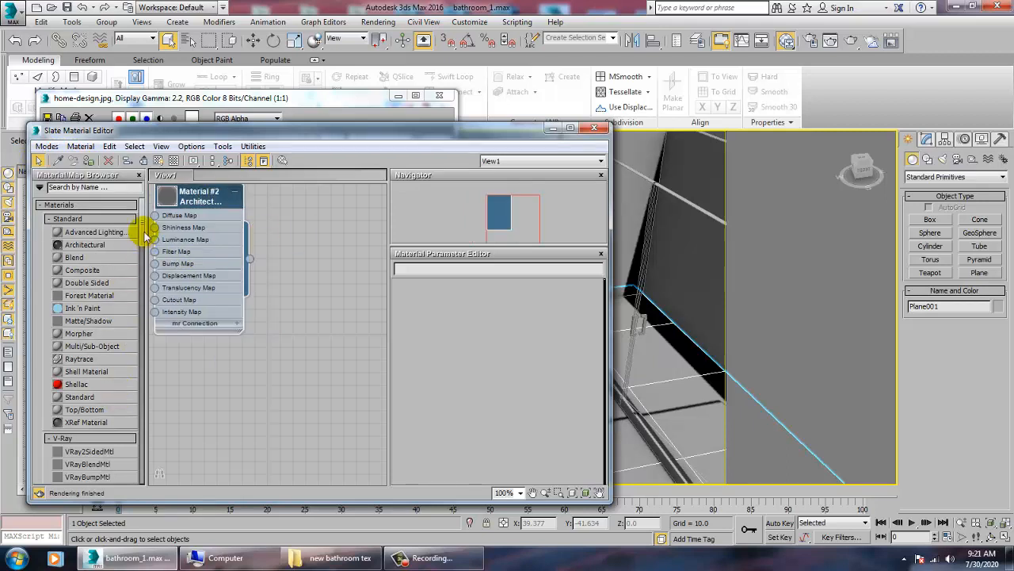
pyautogui.moveTo(141, 227); pyautogui.dragTo(151, 276)
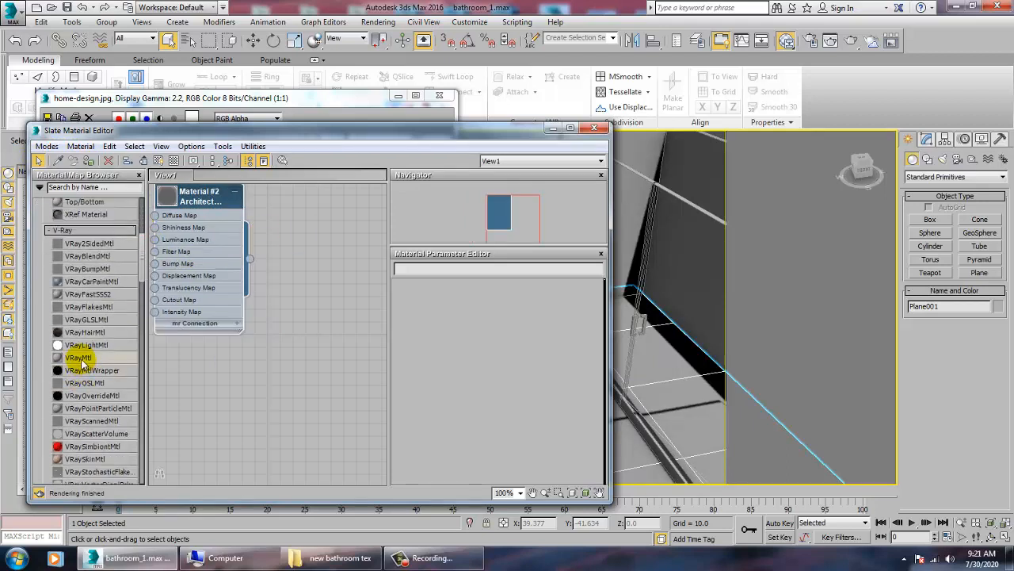
pyautogui.moveTo(292, 346); pyautogui.dragTo(295, 382)
pyautogui.doubleClick(300, 386)
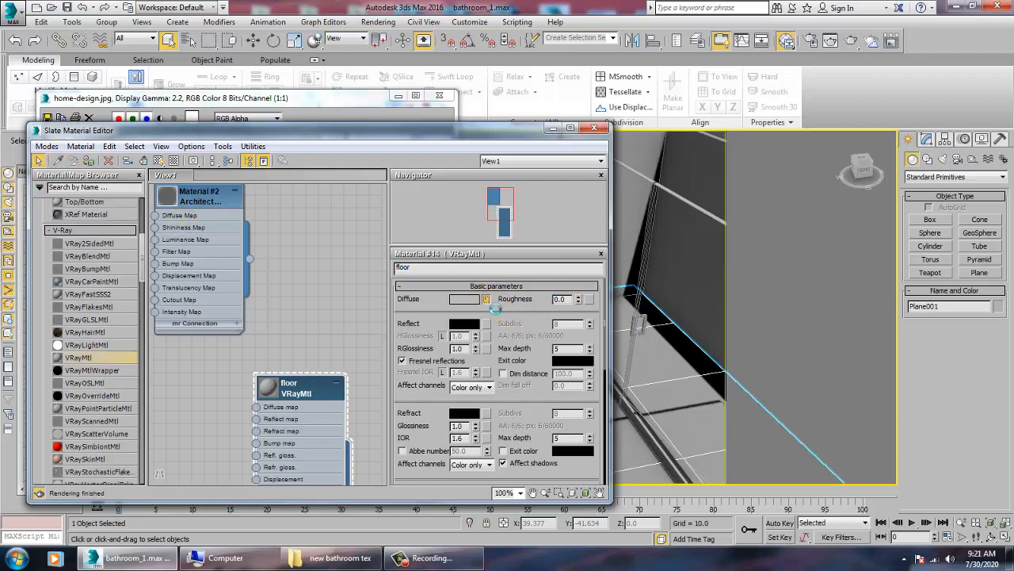
# Load the "blackkk textyre tiles" image from the desktop's "new bathroom tex" folder as the floor material's diffuse map and show the material on the selected floor plane
pyautogui.click(485, 299)
pyautogui.doubleClick(397, 134)
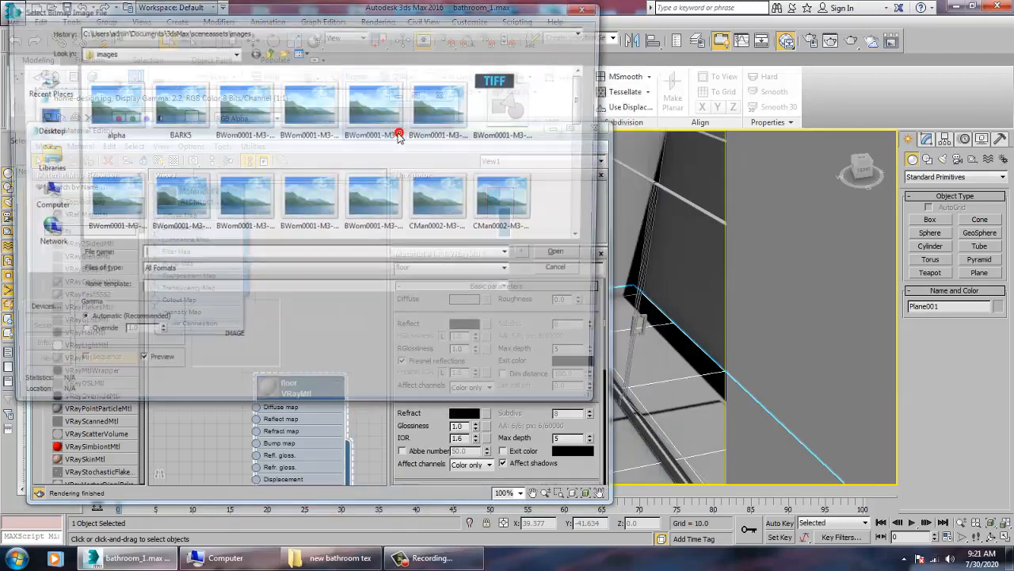
pyautogui.click(43, 122)
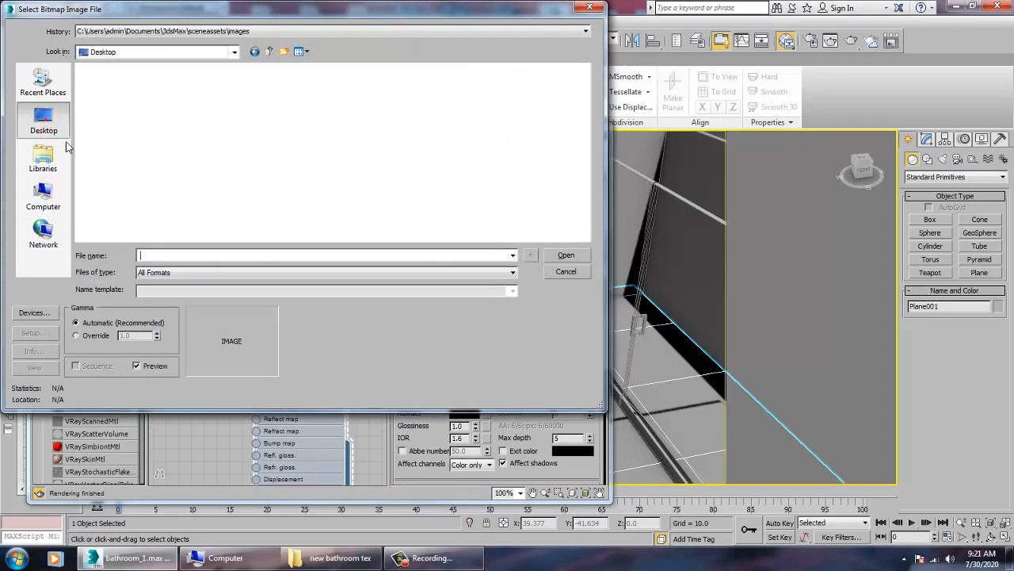
pyautogui.scroll(-5, 319, 153)
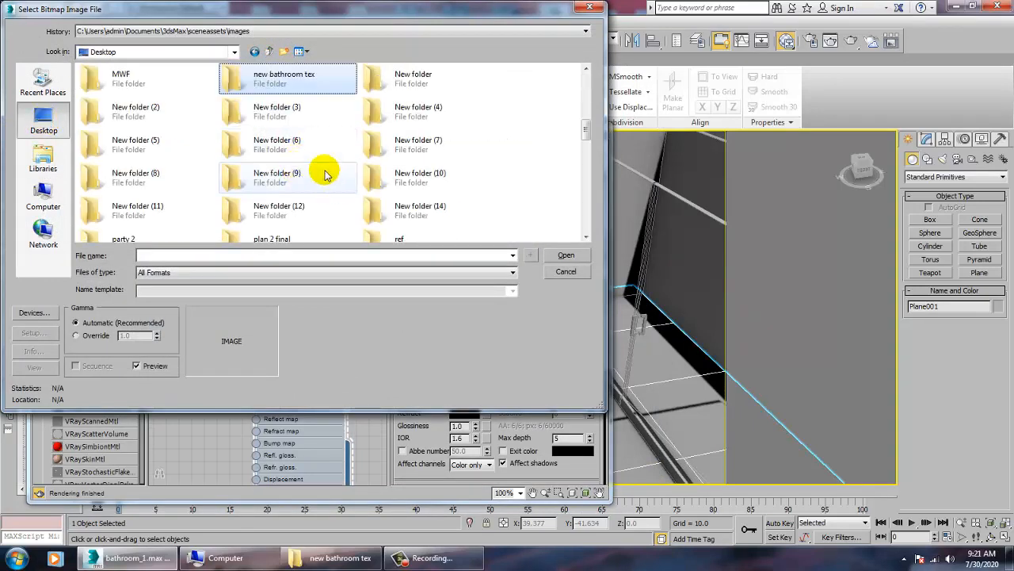
pyautogui.doubleClick(267, 80)
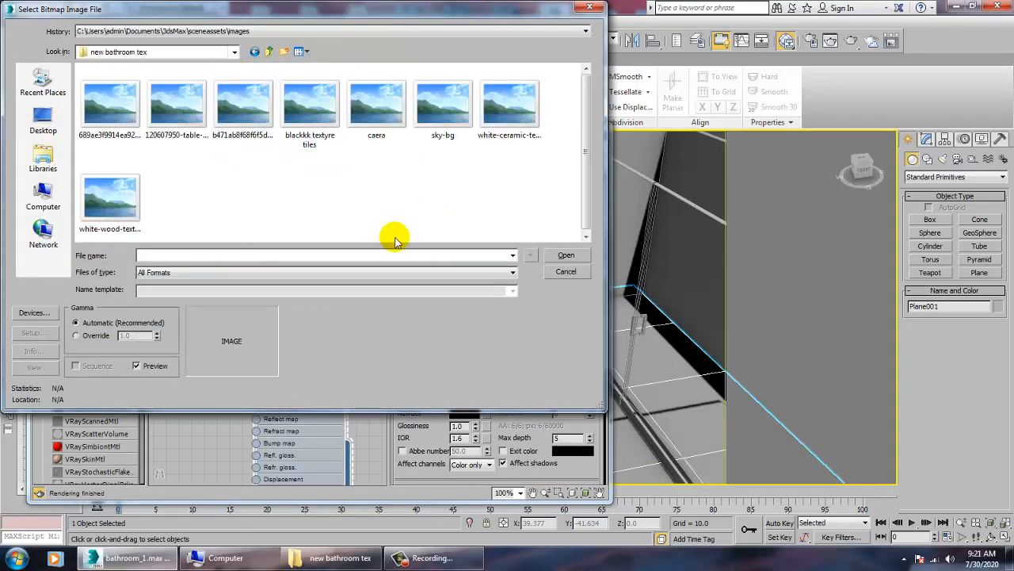
pyautogui.doubleClick(310, 111)
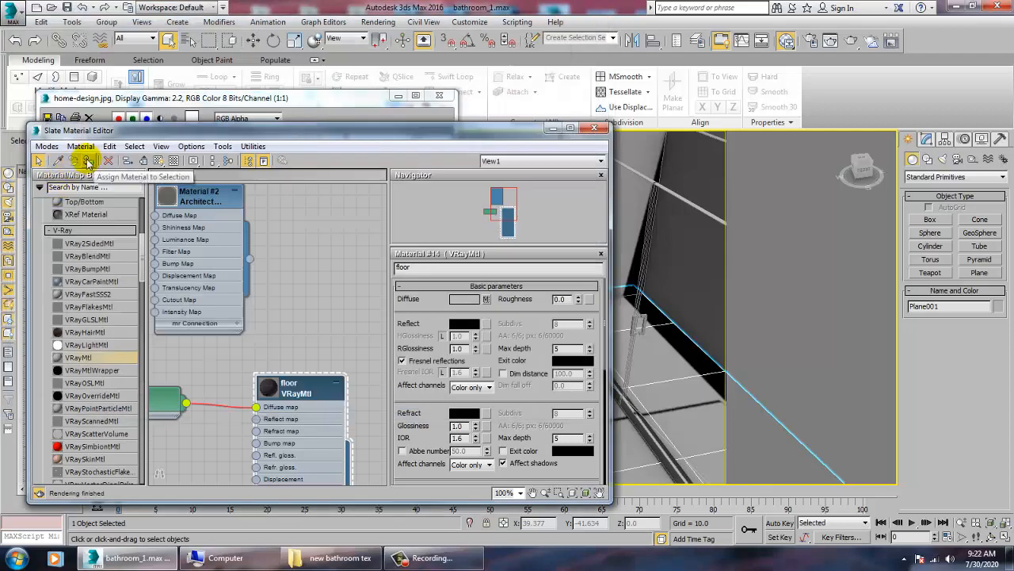
pyautogui.click(158, 160)
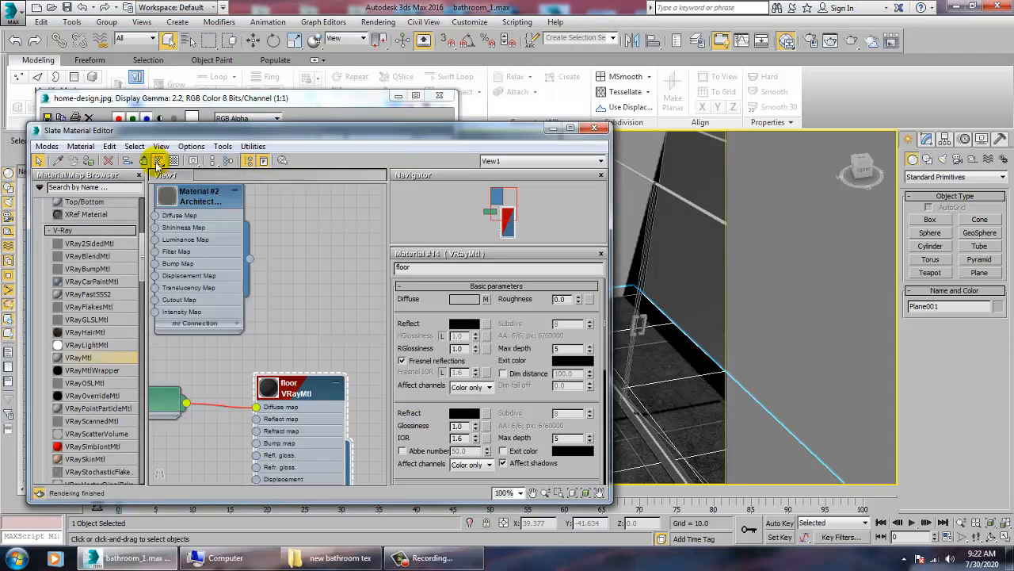
# Set the U and V tiling of the floor's tile bitmap to 3.0
pyautogui.click(485, 300)
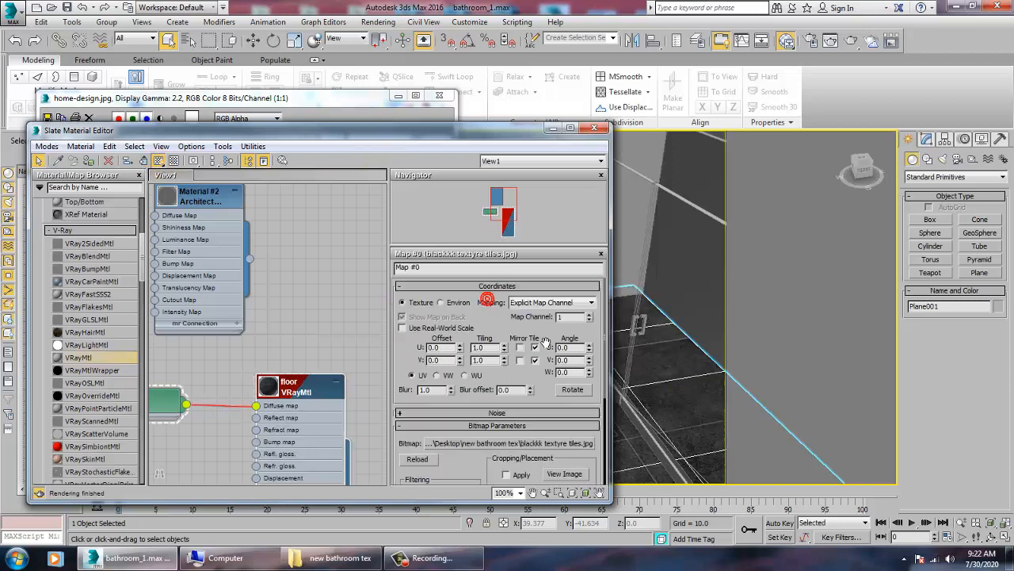
pyautogui.doubleClick(493, 346)
pyautogui.write('3')
pyautogui.press('Tab')
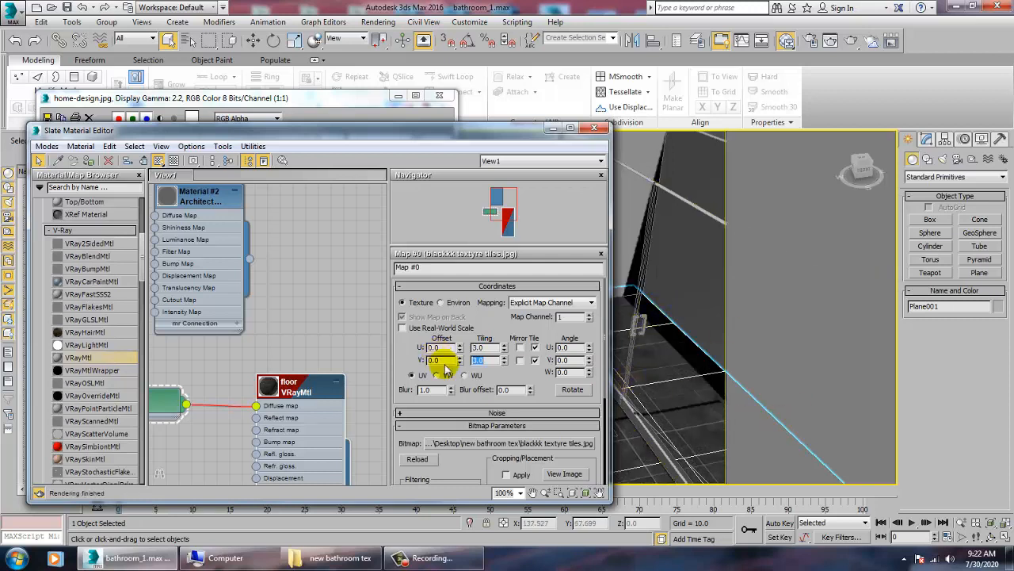
# Set the floor material's reflection colour to a grey with value 60 and minimize the material editor
pyautogui.doubleClick(276, 389)
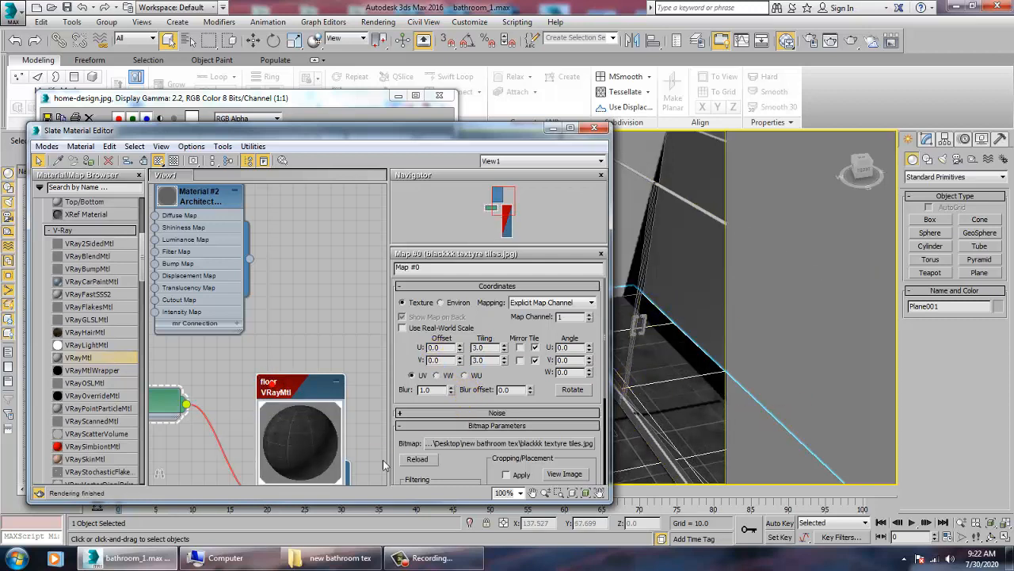
pyautogui.doubleClick(319, 437)
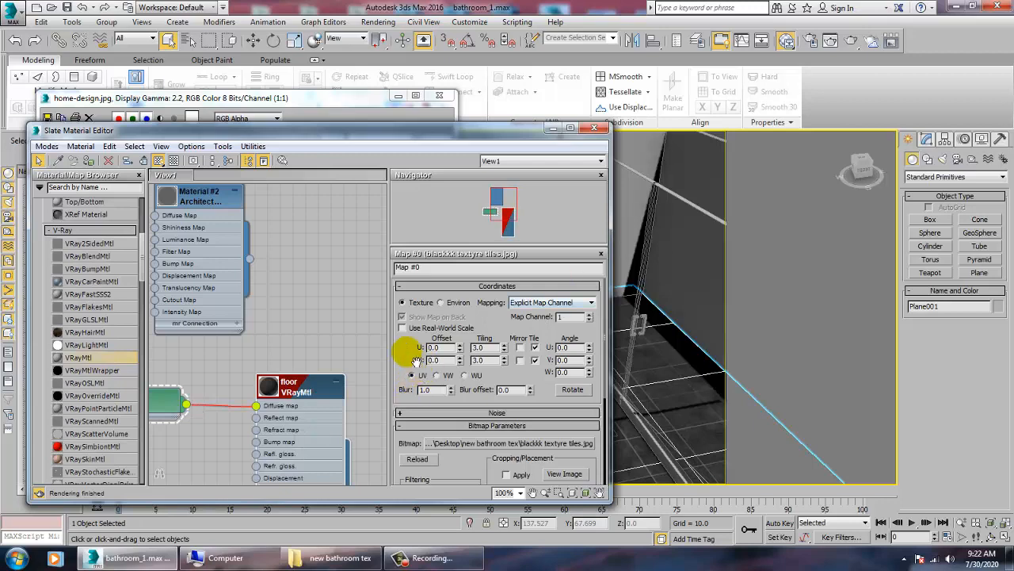
pyautogui.doubleClick(300, 390)
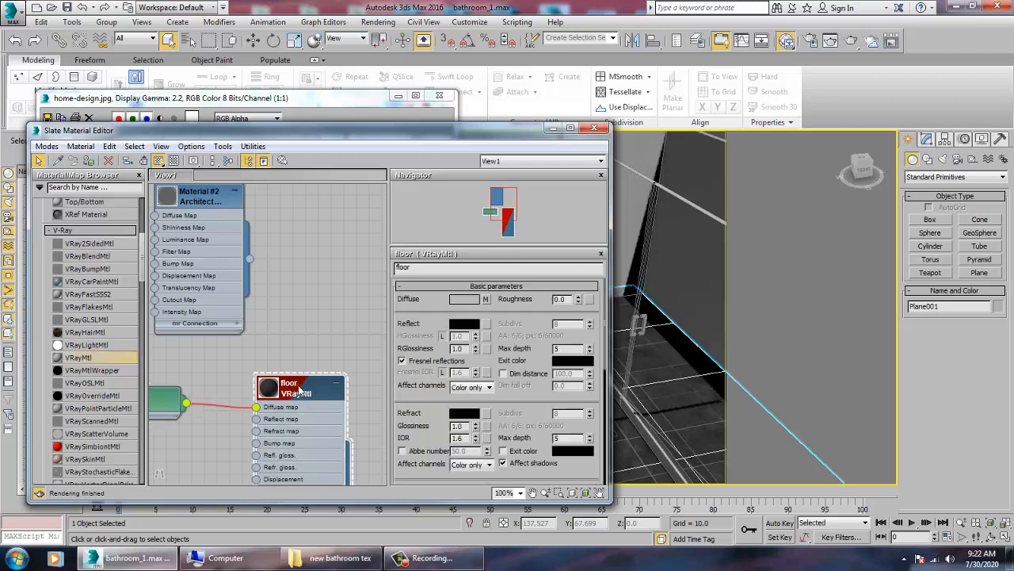
pyautogui.click(472, 325)
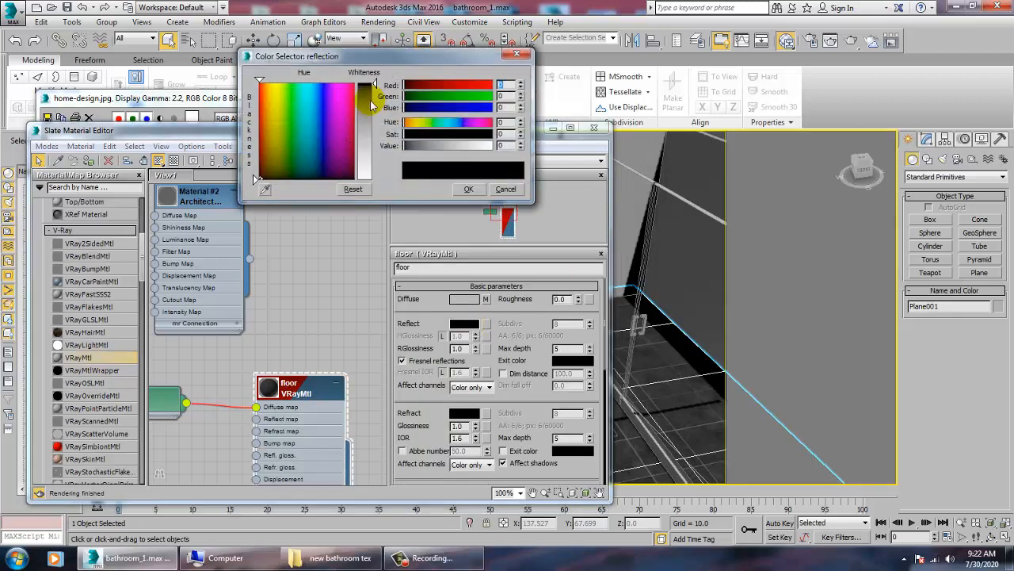
pyautogui.moveTo(376, 82); pyautogui.dragTo(376, 101)
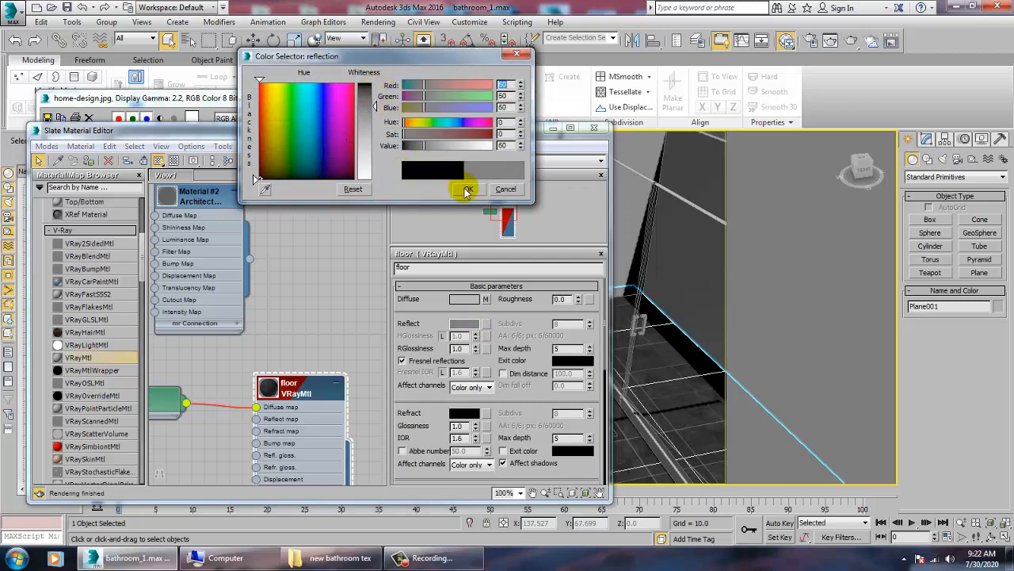
pyautogui.click(467, 189)
pyautogui.click(552, 129)
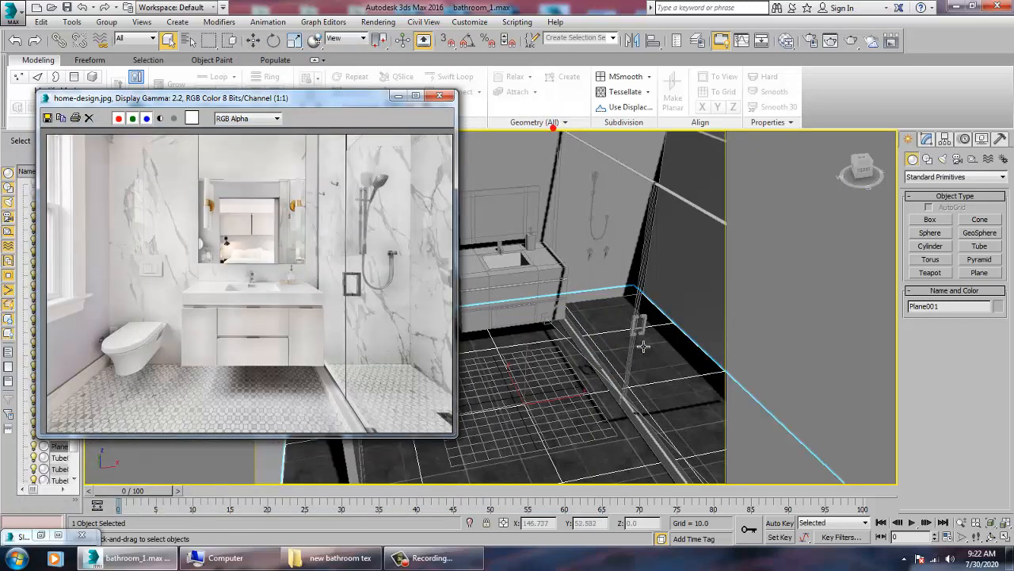
# Select the back wall and shower-side wall polygons of the wall object, keeping the reference photo beside the model
pyautogui.keyDown('alt'); pyautogui.moveTo(642, 333); pyautogui.dragTo(626, 289, button='middle'); pyautogui.keyUp('alt')
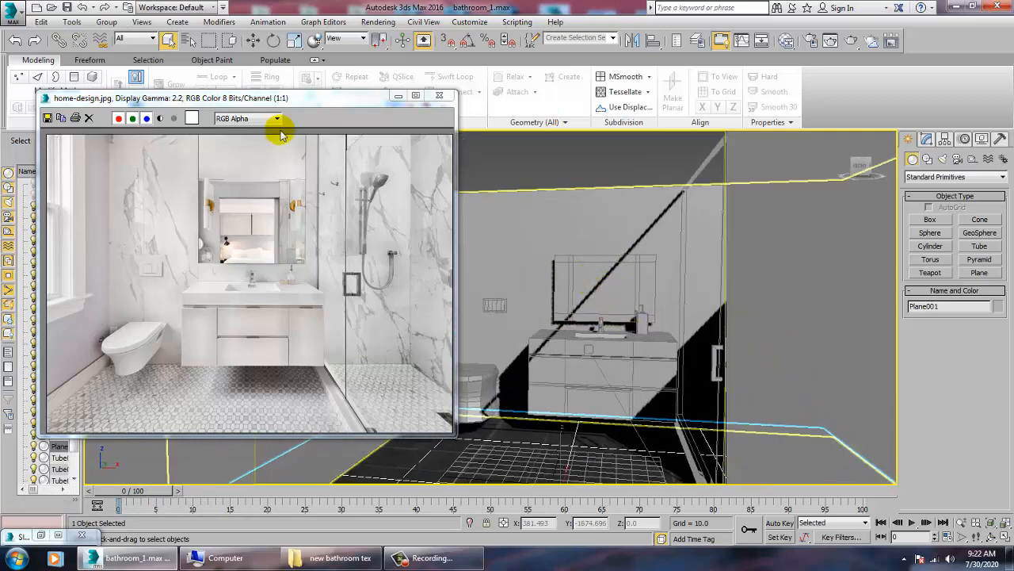
pyautogui.moveTo(289, 98); pyautogui.dragTo(134, 86)
pyautogui.click(565, 381)
pyautogui.keyDown('alt'); pyautogui.moveTo(564, 380); pyautogui.dragTo(486, 275, button='middle'); pyautogui.keyUp('alt')
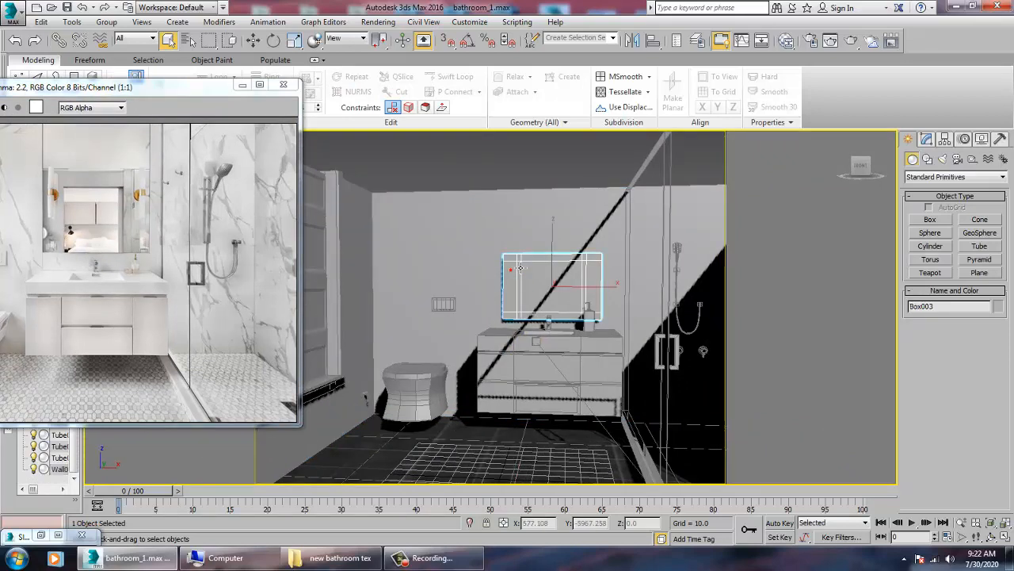
pyautogui.click(926, 139)
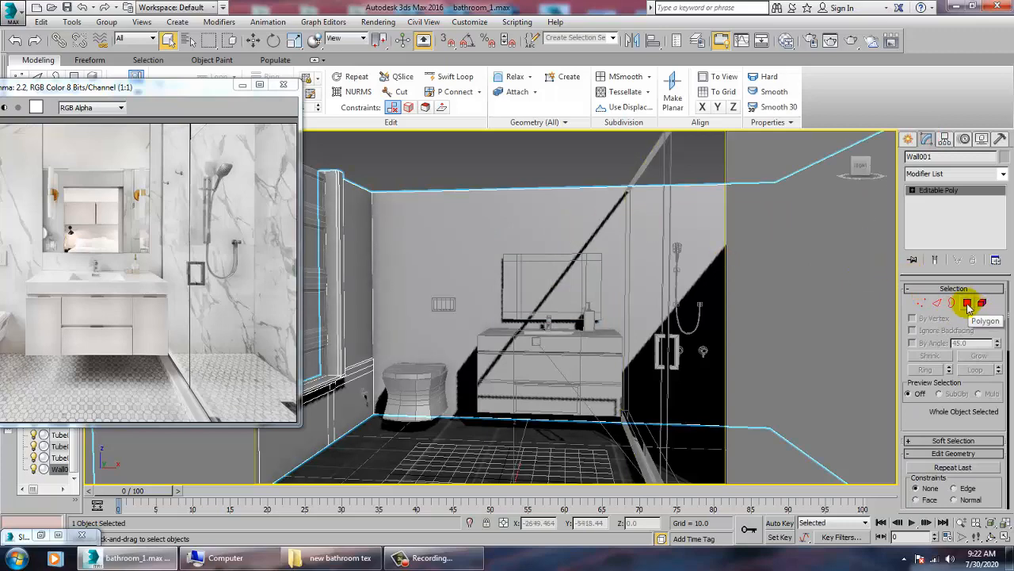
pyautogui.click(967, 302)
pyautogui.scroll(-6, 561, 254)
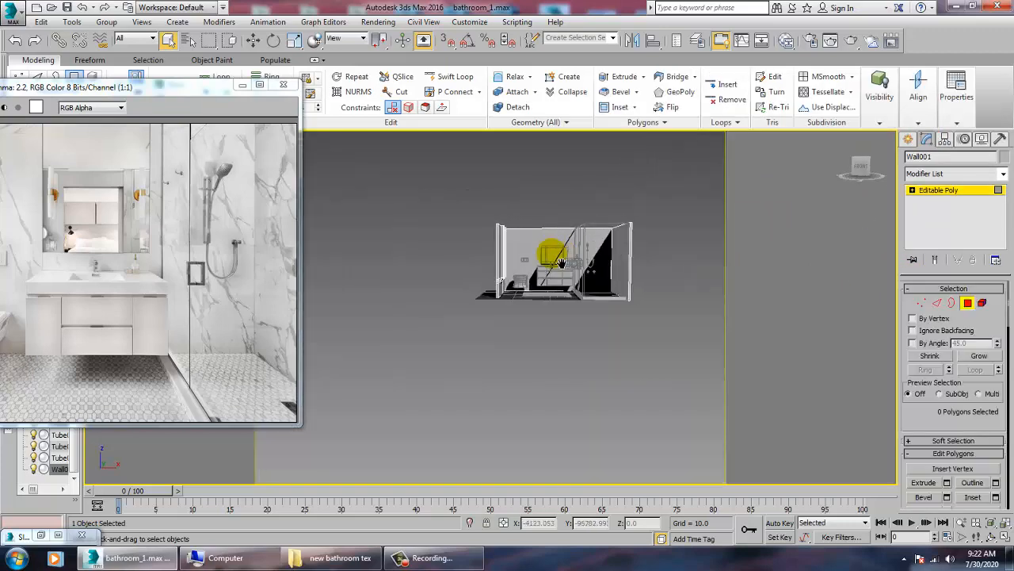
pyautogui.moveTo(561, 262); pyautogui.dragTo(526, 265, button='middle')
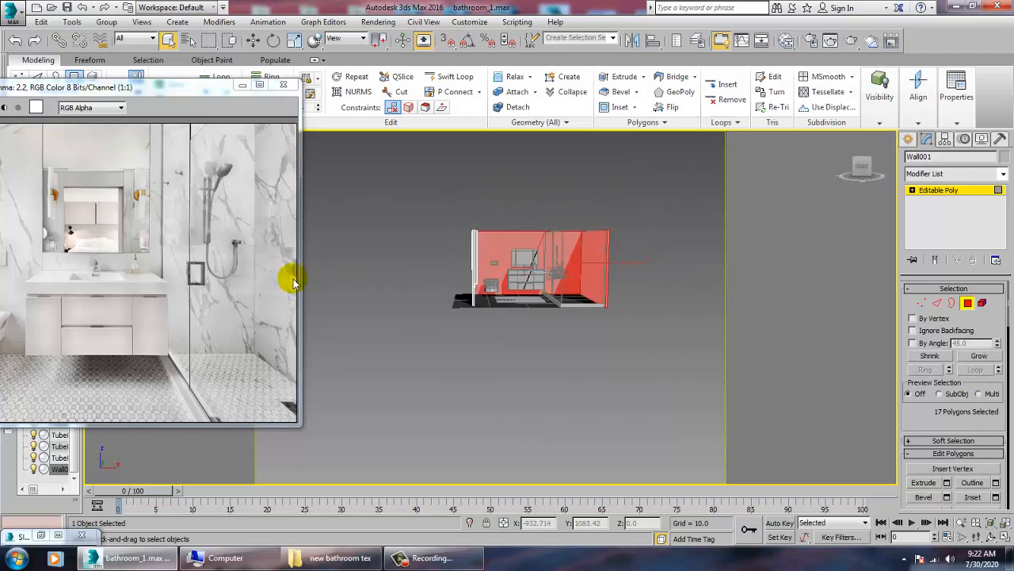
pyautogui.moveTo(134, 89); pyautogui.dragTo(229, 89)
pyautogui.scroll(10, 577, 331)
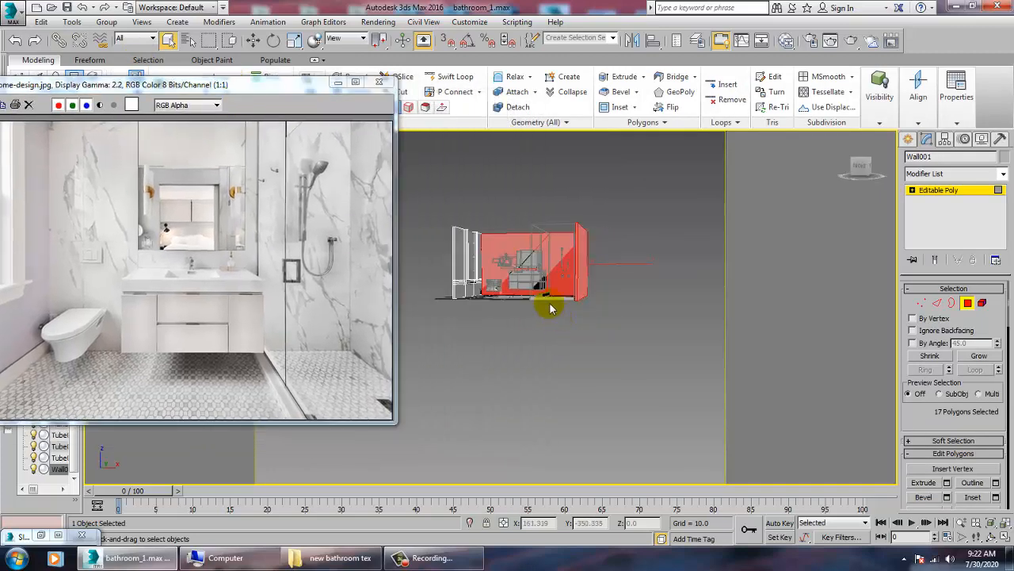
pyautogui.scroll(3, 567, 374)
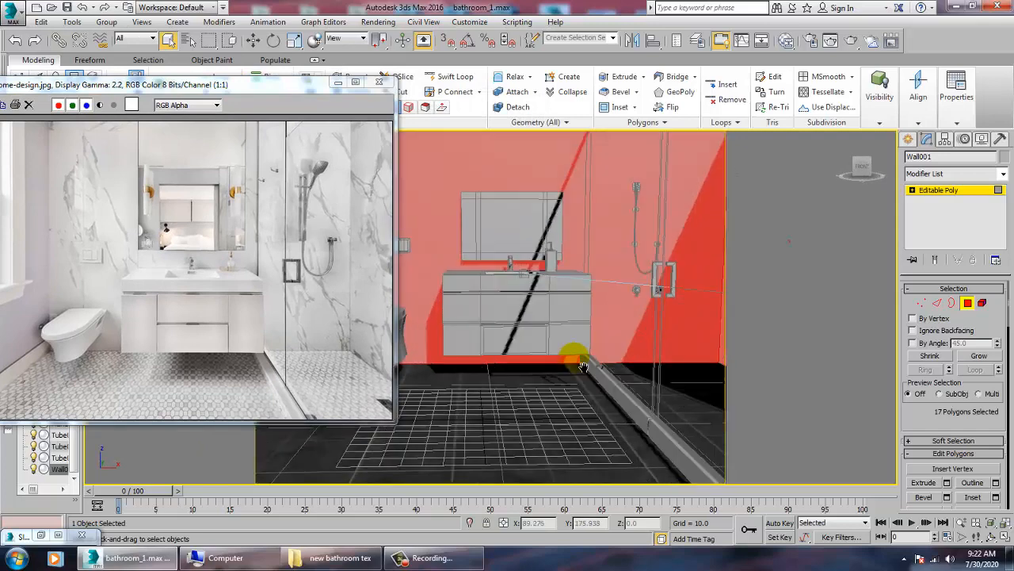
# Add another VRayMtl below the floor material in the material editor and name it wall 1
pyautogui.press('m')
pyautogui.scroll(-3, 324, 344)
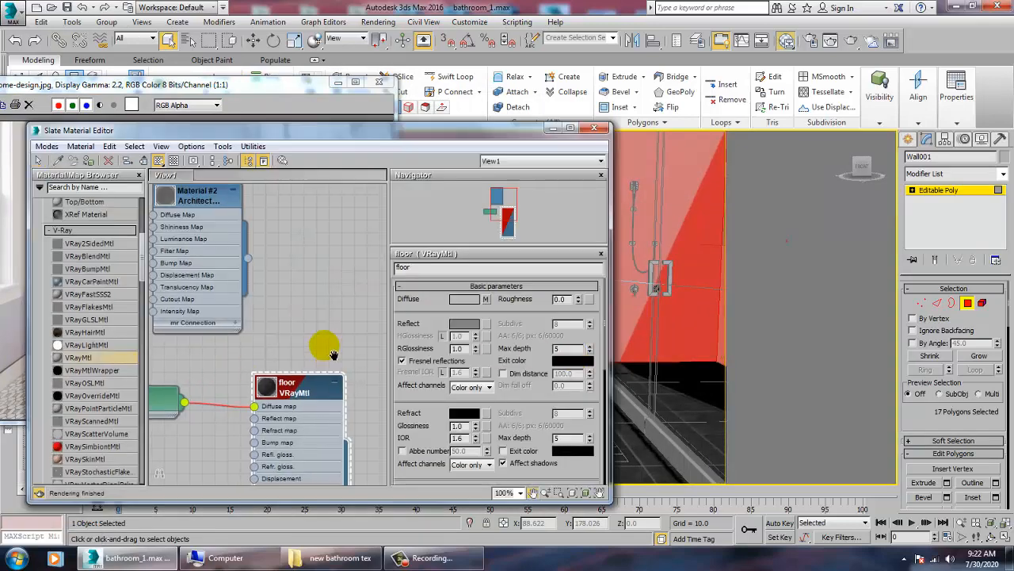
pyautogui.scroll(-4, 262, 352)
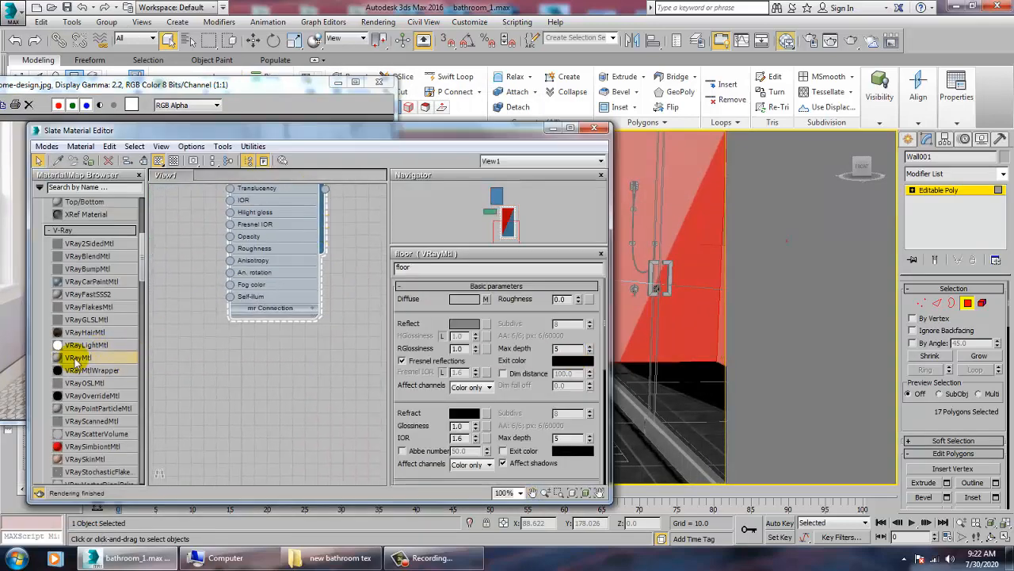
pyautogui.moveTo(321, 367); pyautogui.dragTo(272, 371)
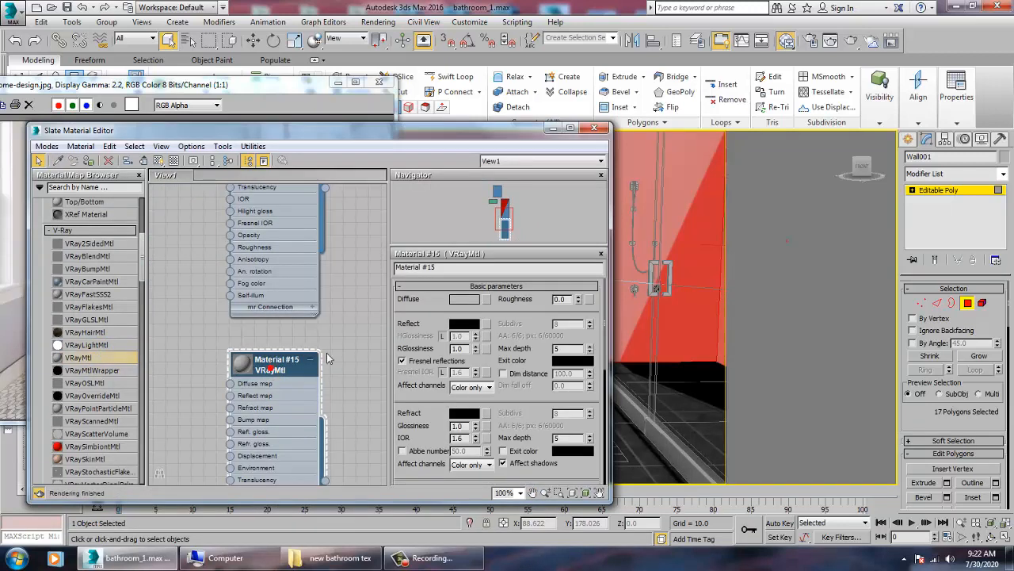
pyautogui.write('wall 1')
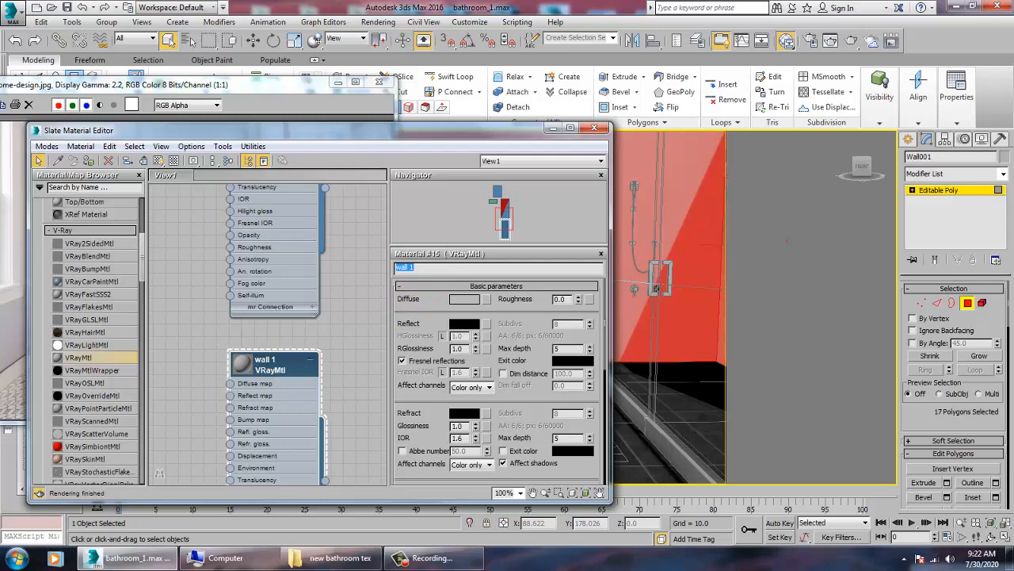
# Load the marble image "b471ab8f68f6f5d0ceb88a5e1f1cd49f" as wall 1's diffuse map, assign the material to the selected wall polygons and show it in the viewport
pyautogui.click(486, 300)
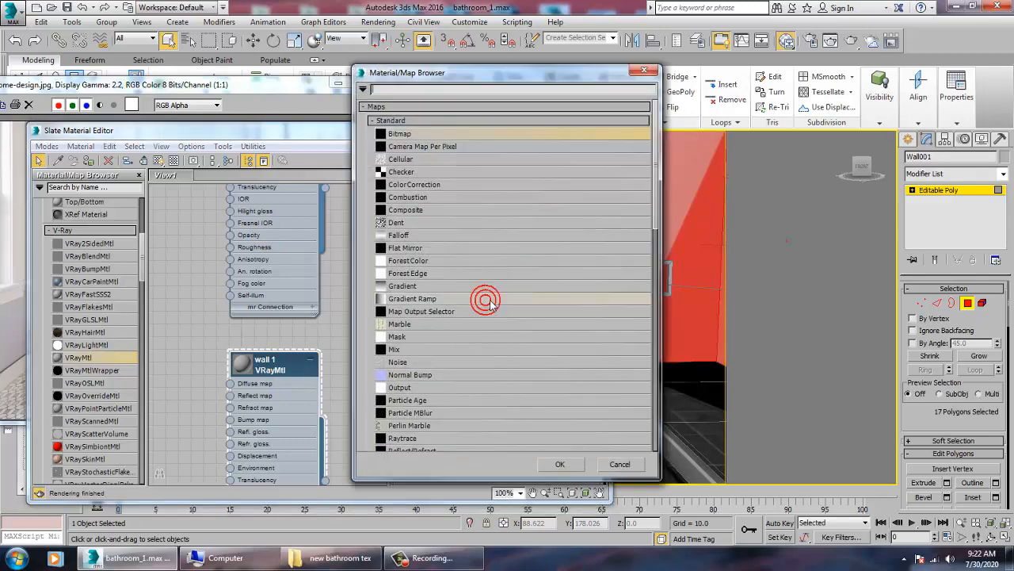
pyautogui.doubleClick(416, 136)
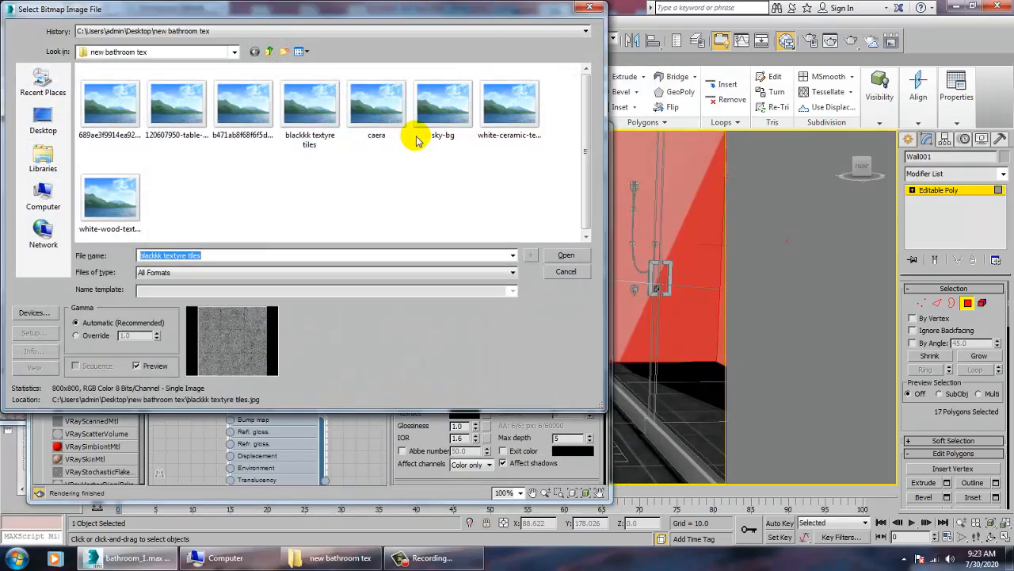
pyautogui.click(101, 106)
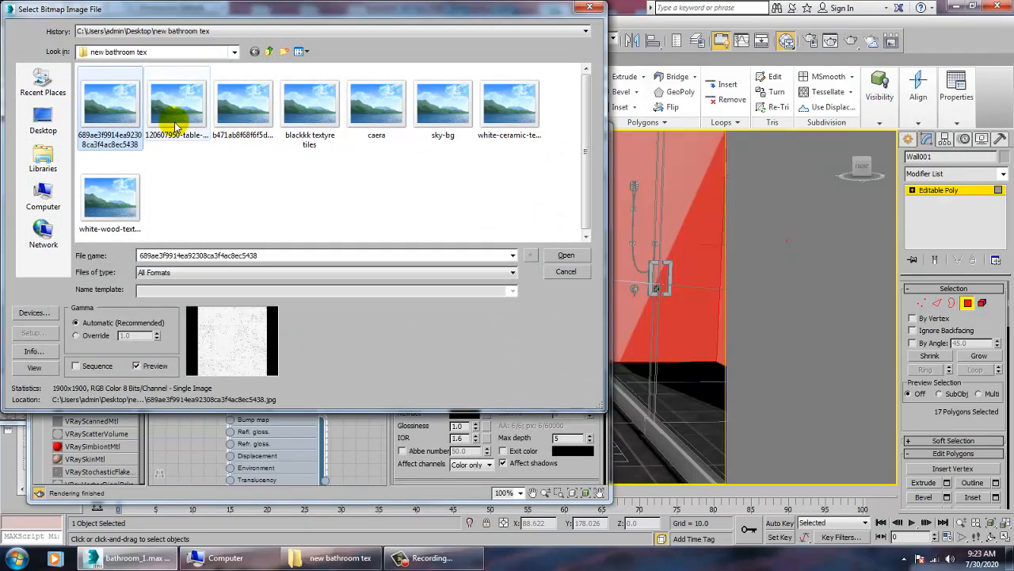
pyautogui.click(189, 117)
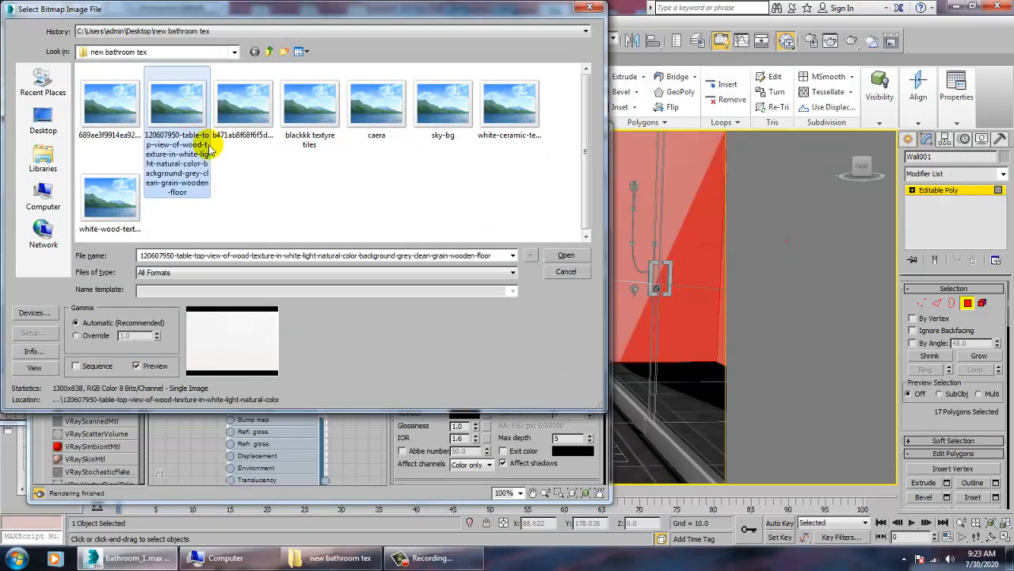
pyautogui.click(242, 109)
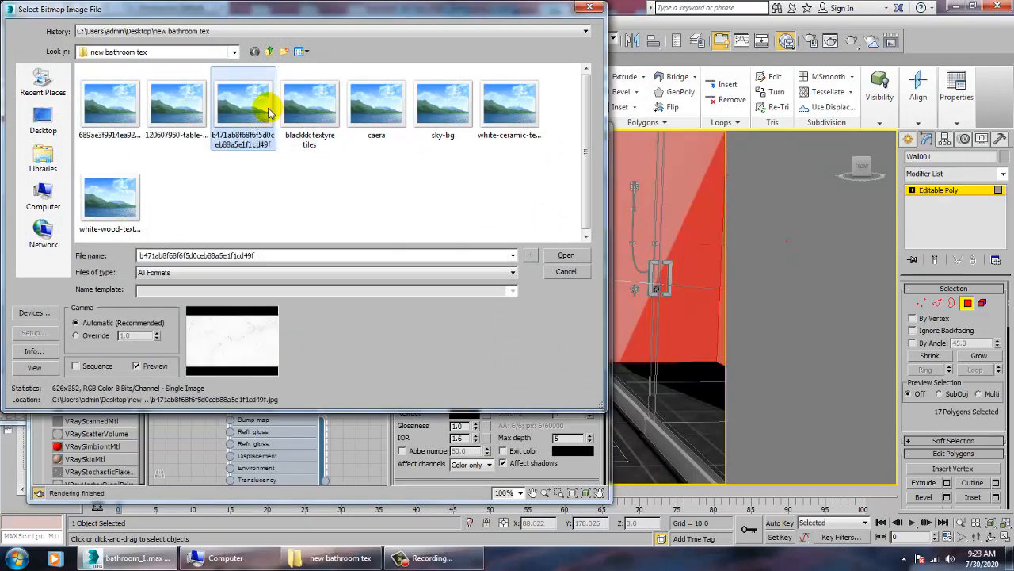
pyautogui.doubleClick(255, 111)
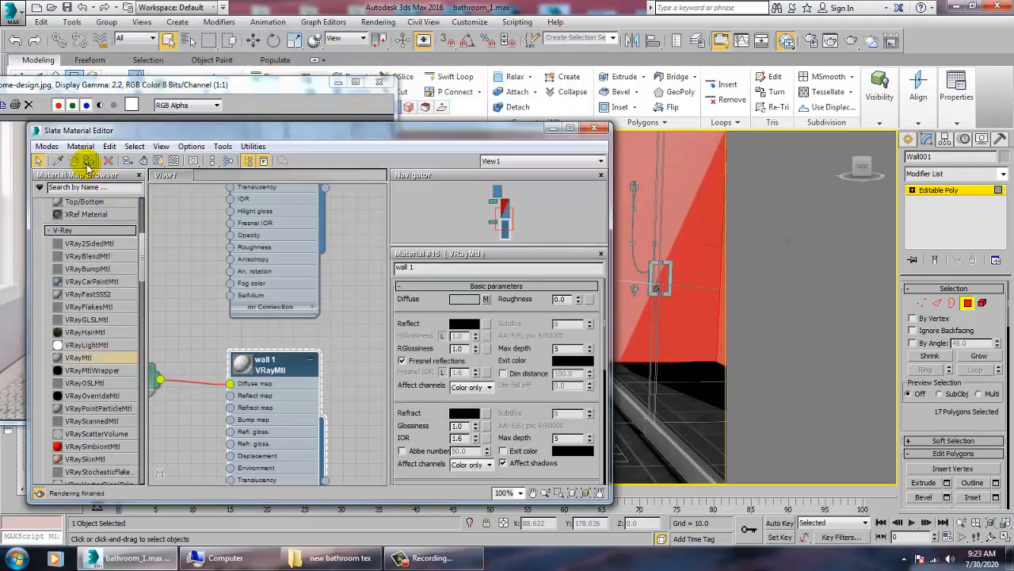
pyautogui.click(159, 161)
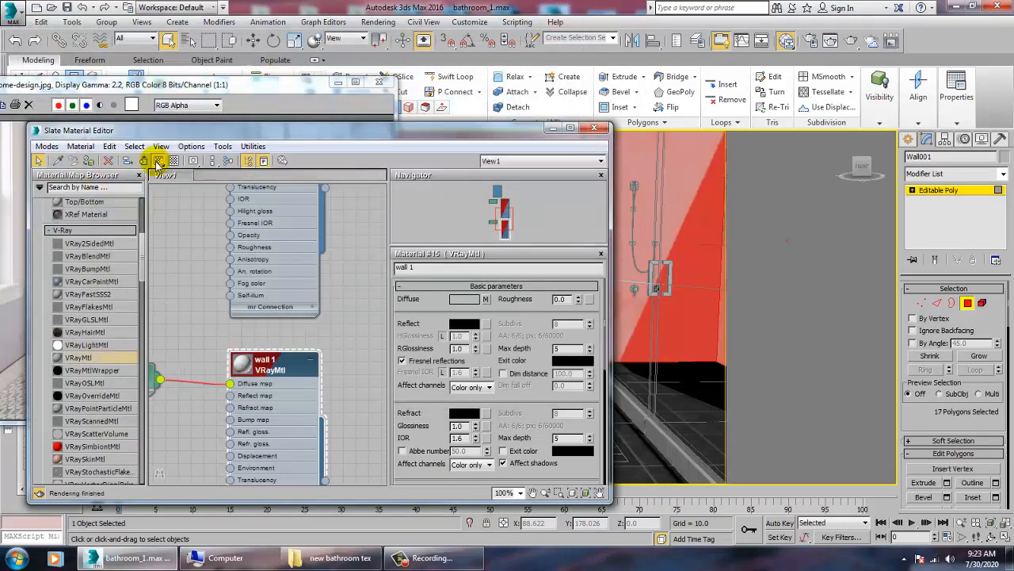
# Set the wall 1 material's reflection colour to a grey with value 39, move the material editor aside and deselect the wall polygons
pyautogui.click(466, 323)
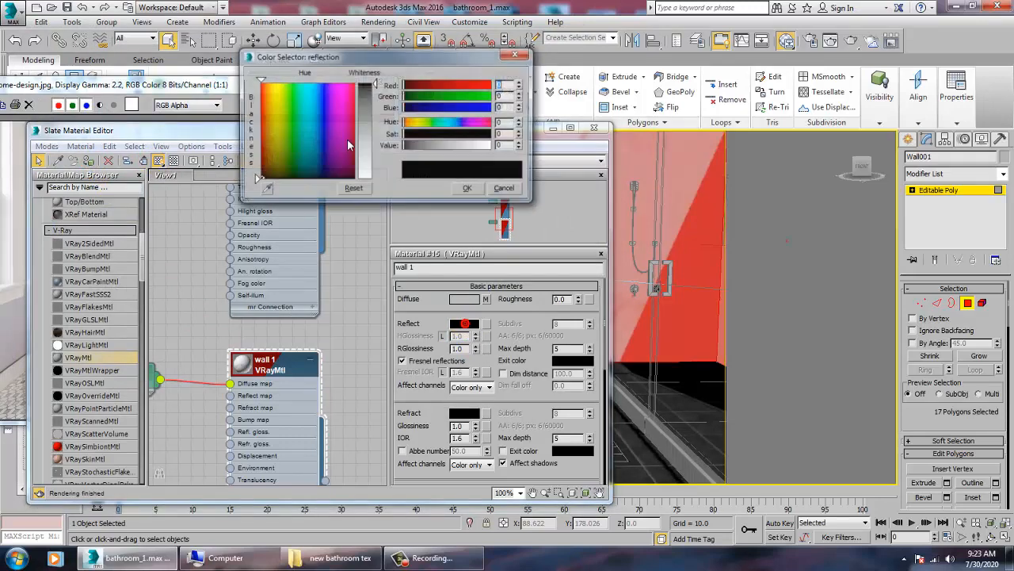
pyautogui.moveTo(376, 84); pyautogui.dragTo(375, 98)
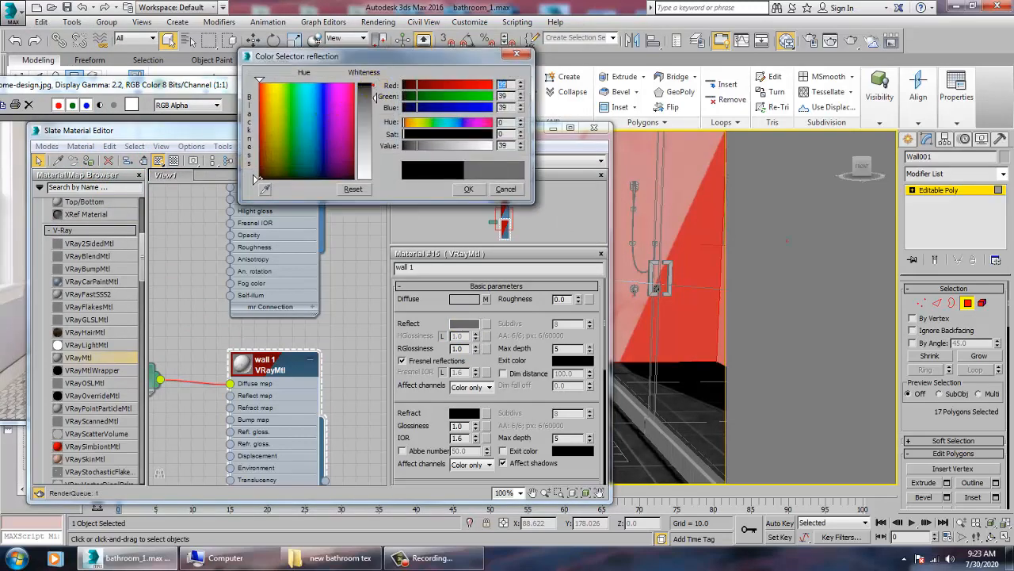
pyautogui.click(468, 192)
pyautogui.moveTo(516, 135); pyautogui.dragTo(169, 146)
pyautogui.scroll(-5, 624, 320)
pyautogui.keyDown('alt'); pyautogui.moveTo(623, 320); pyautogui.dragTo(619, 231, button='middle'); pyautogui.keyUp('alt')
pyautogui.click(619, 230)
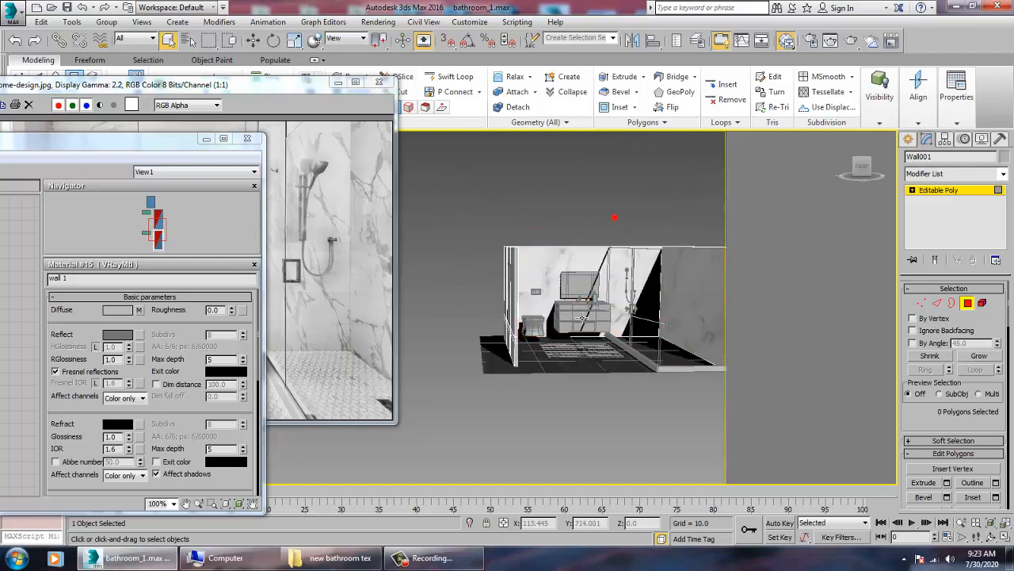
# Set the U and V tiling of the wall 1 marble bitmap to 3.0
pyautogui.scroll(4, 608, 290)
pyautogui.scroll(8, 608, 290)
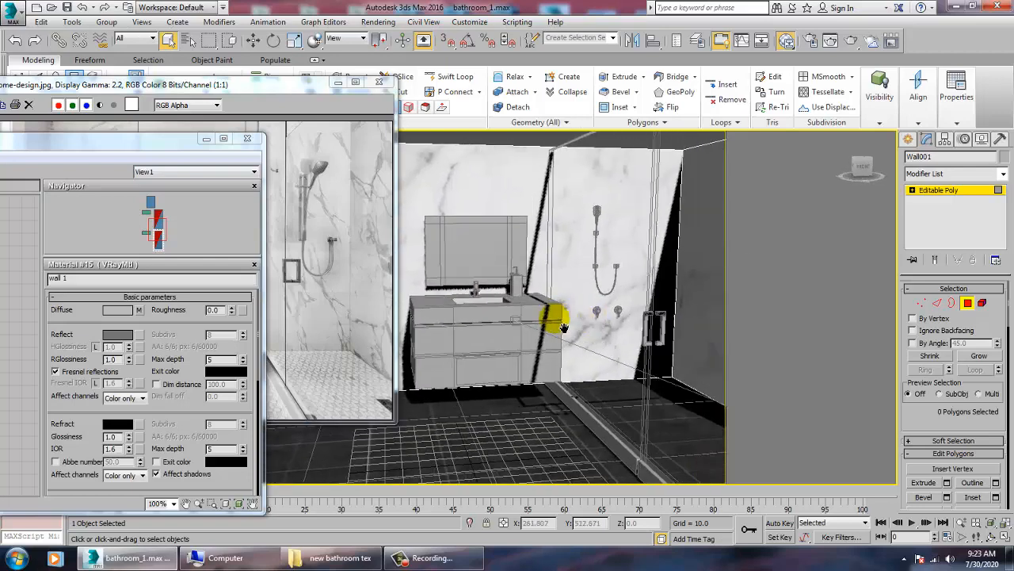
pyautogui.keyDown('alt'); pyautogui.moveTo(476, 332); pyautogui.dragTo(686, 437, button='middle'); pyautogui.keyUp('alt')
pyautogui.scroll(3, 508, 333)
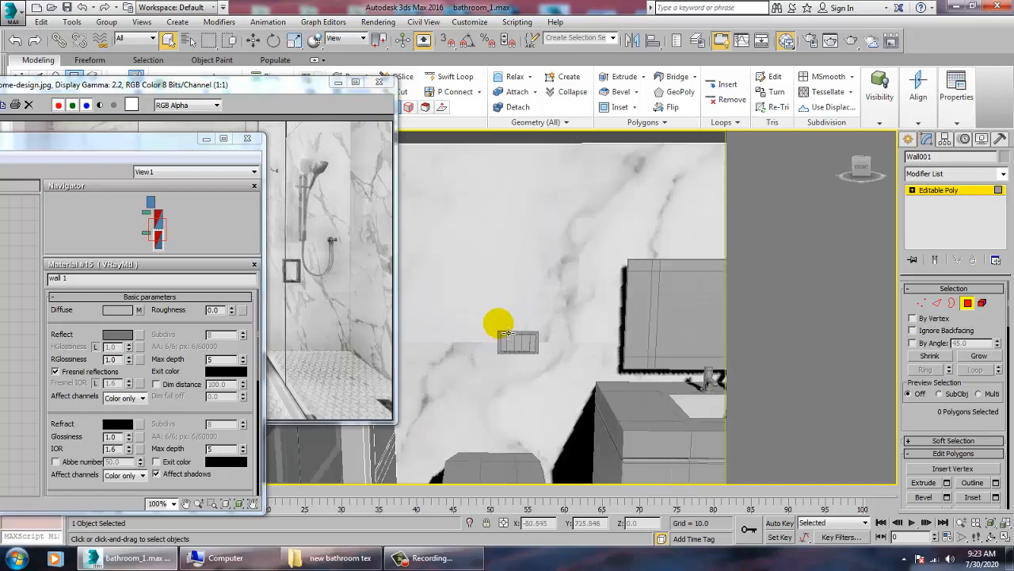
pyautogui.scroll(-2, 530, 330)
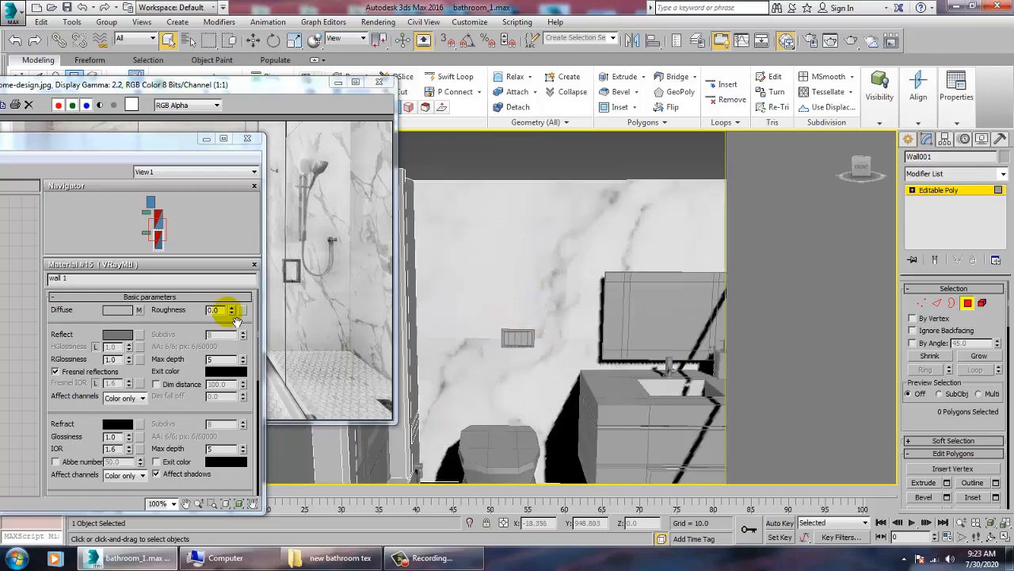
pyautogui.click(140, 310)
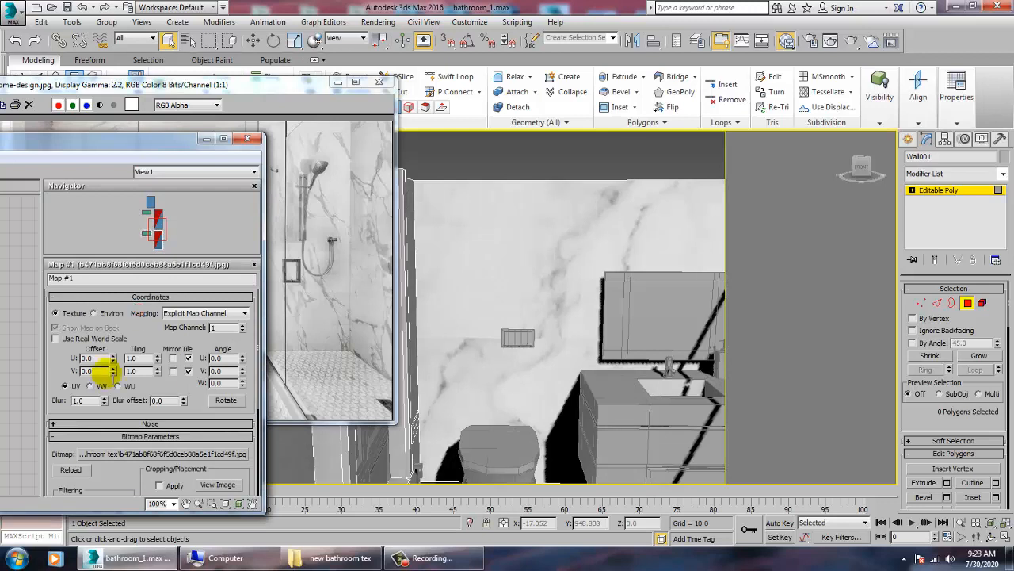
pyautogui.doubleClick(141, 358)
pyautogui.write('3')
pyautogui.press('Tab')
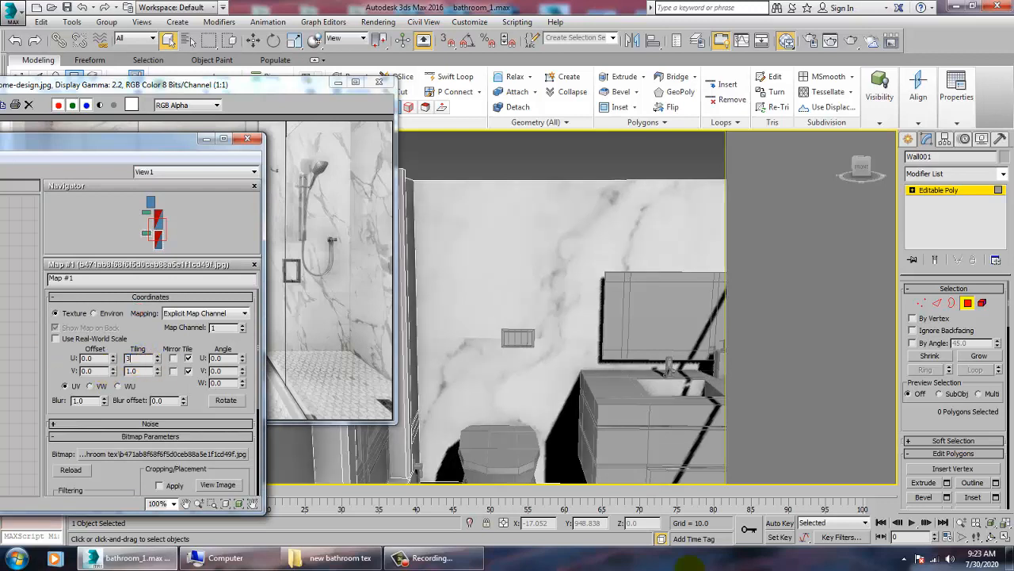
pyautogui.write('3')
pyautogui.press('Return')
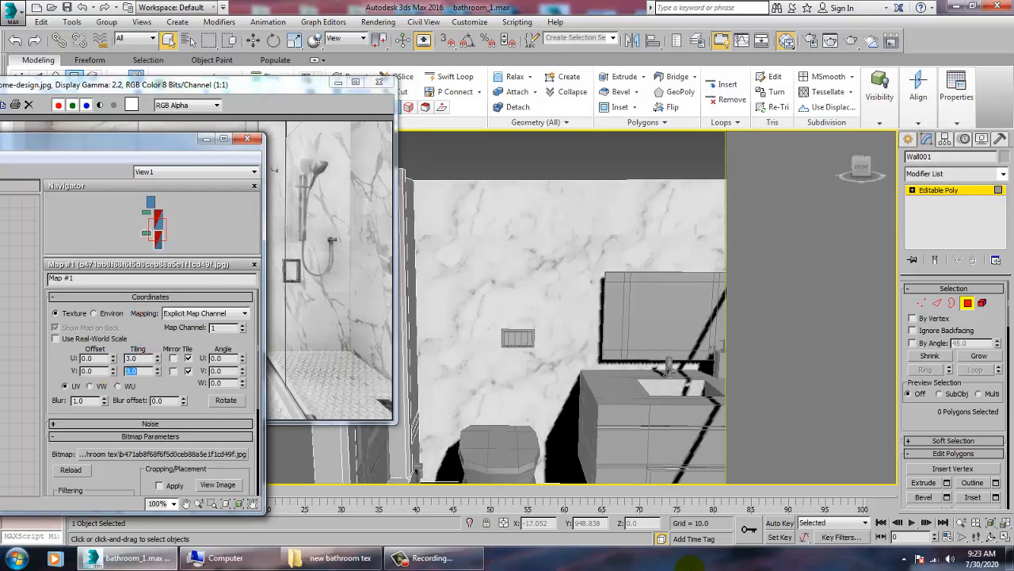
# Apply a UVW Map modifier with Box mapping to the wall object and expand the Editable Poly levels beneath it
pyautogui.scroll(-6, 570, 306)
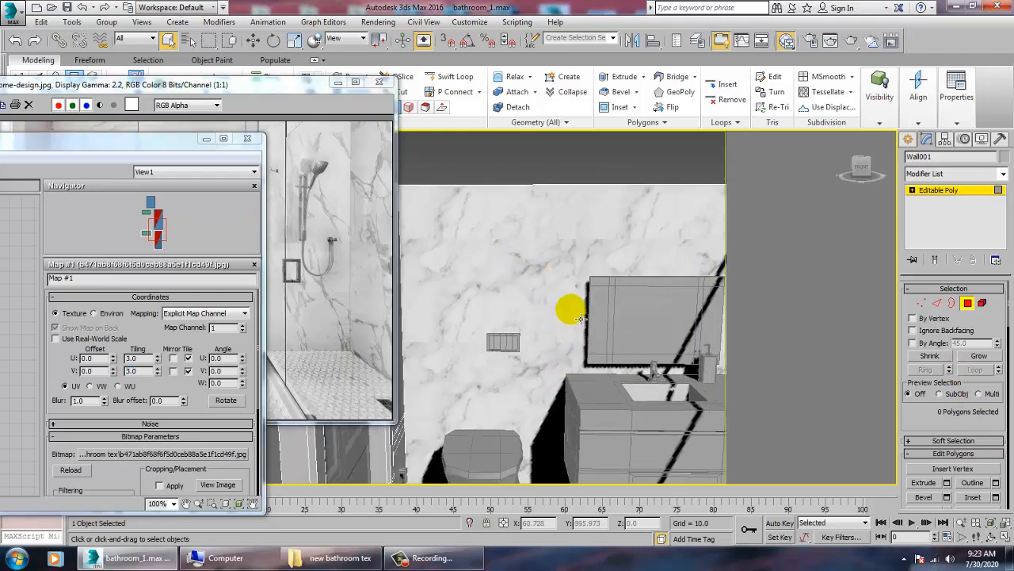
pyautogui.scroll(5, 546, 316)
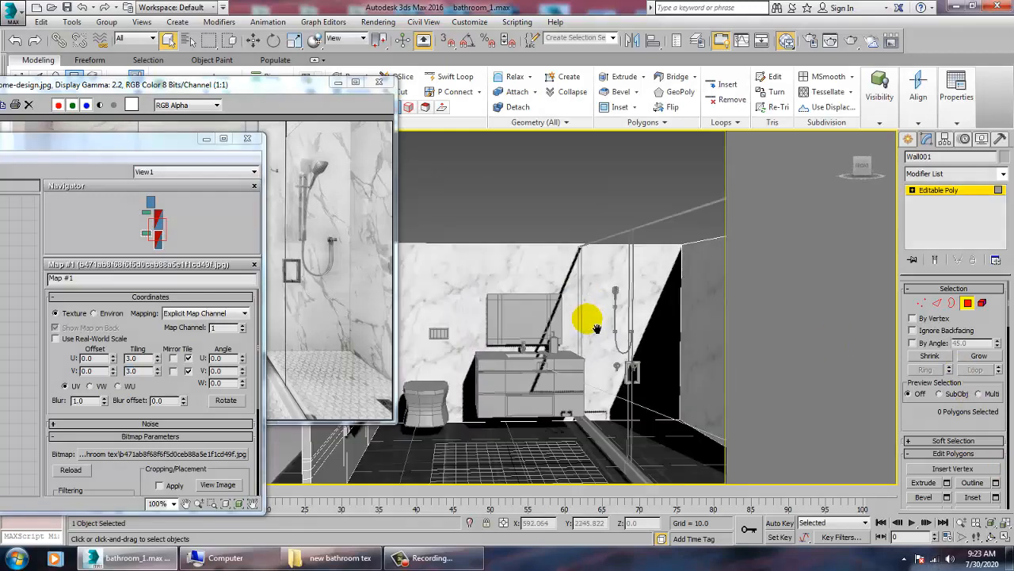
pyautogui.scroll(4, 582, 333)
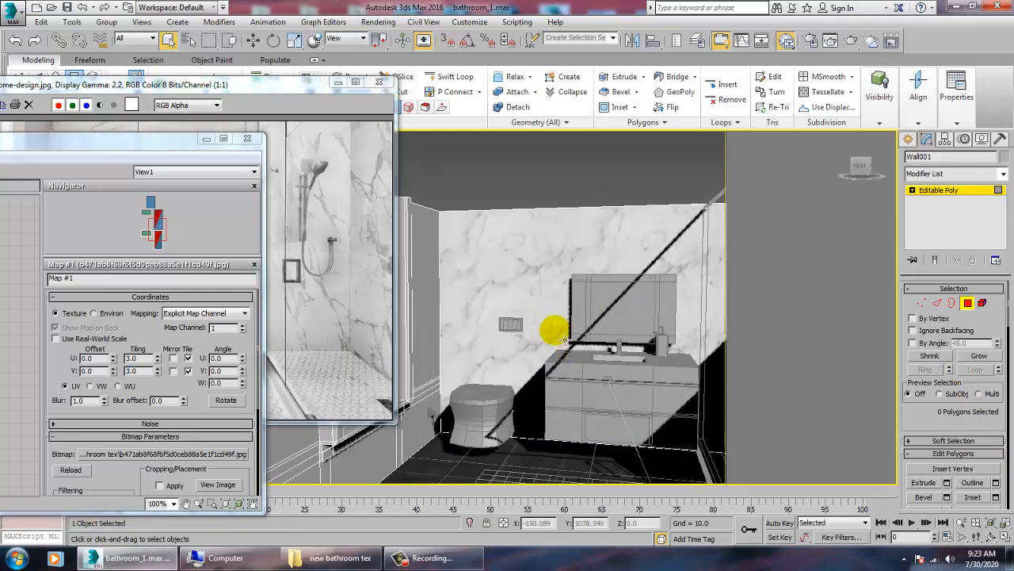
pyautogui.scroll(-5, 560, 341)
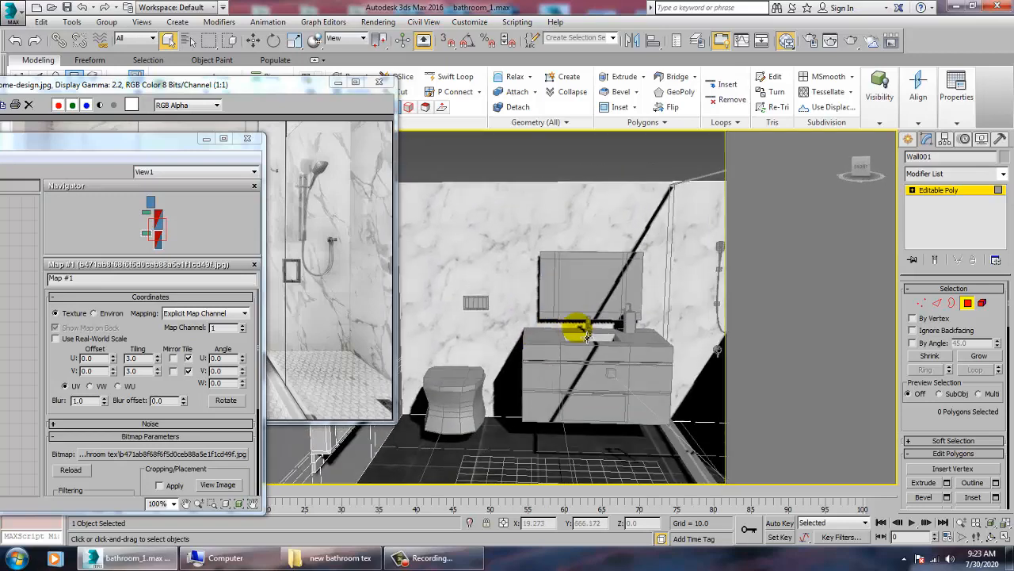
pyautogui.keyDown('alt'); pyautogui.moveTo(584, 324); pyautogui.dragTo(688, 304, button='middle'); pyautogui.keyUp('alt')
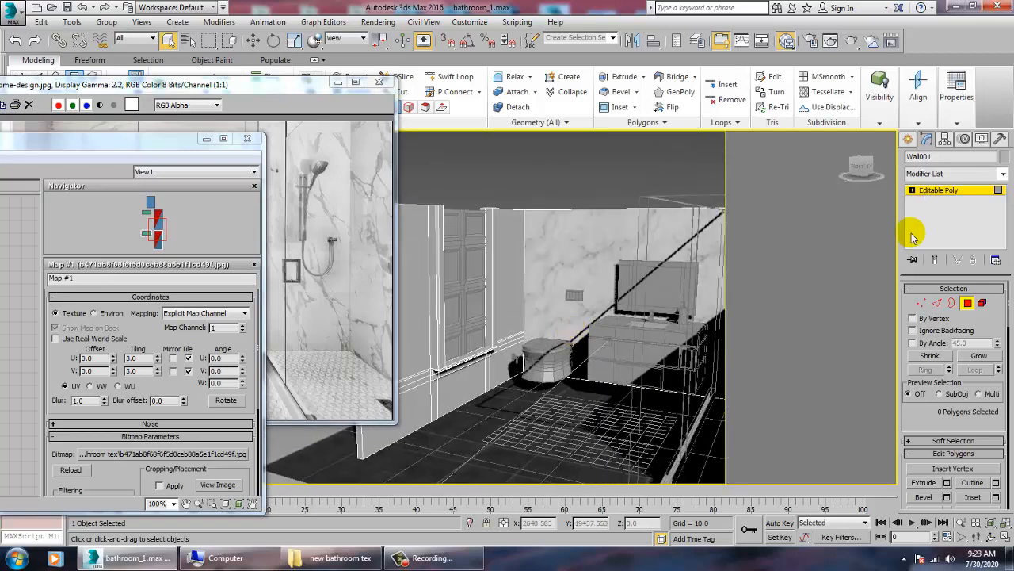
pyautogui.click(1004, 173)
pyautogui.press('u')
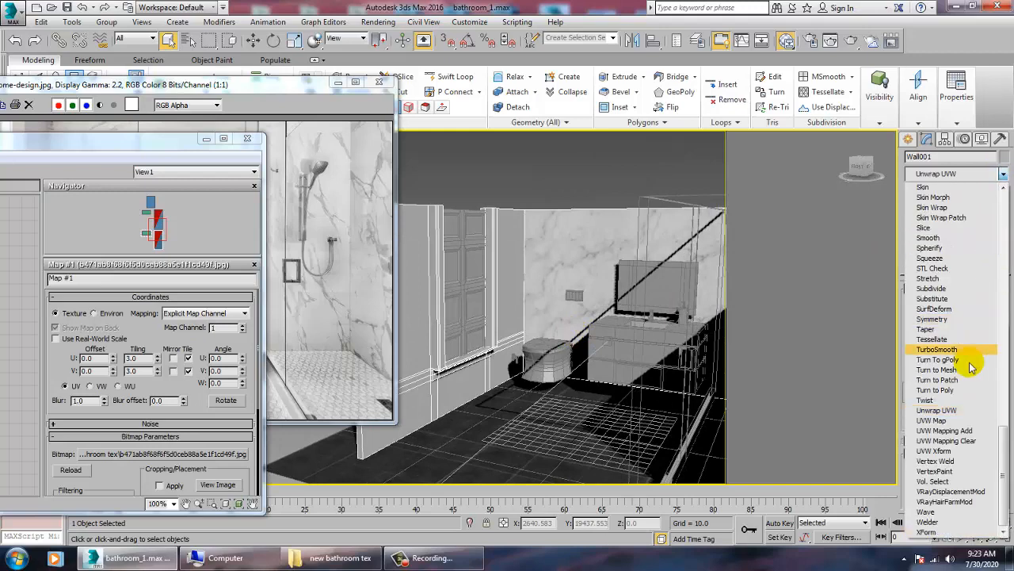
pyautogui.click(954, 420)
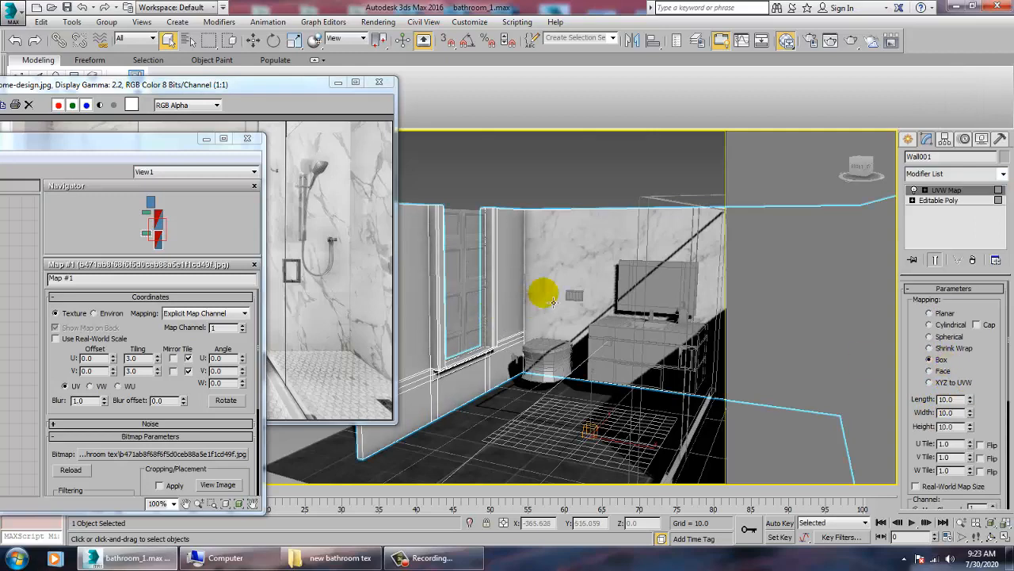
pyautogui.keyDown('alt'); pyautogui.moveTo(542, 301); pyautogui.dragTo(578, 272, button='middle'); pyautogui.keyUp('alt')
pyautogui.click(913, 201)
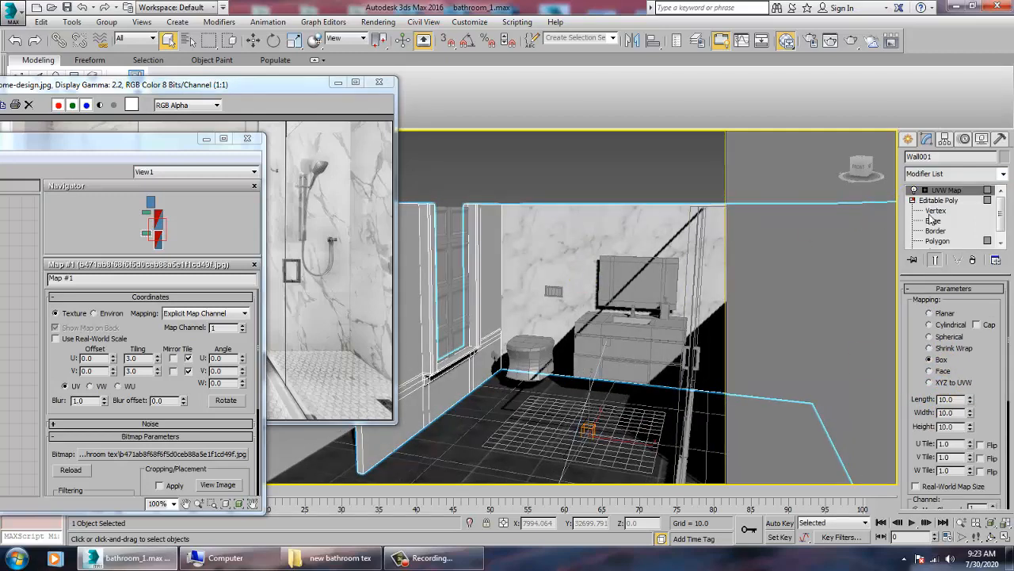
# Select the marble wall polygons at the wall's Polygon level and return to its UVW Map modifier
pyautogui.click(936, 240)
pyautogui.scroll(-5, 567, 182)
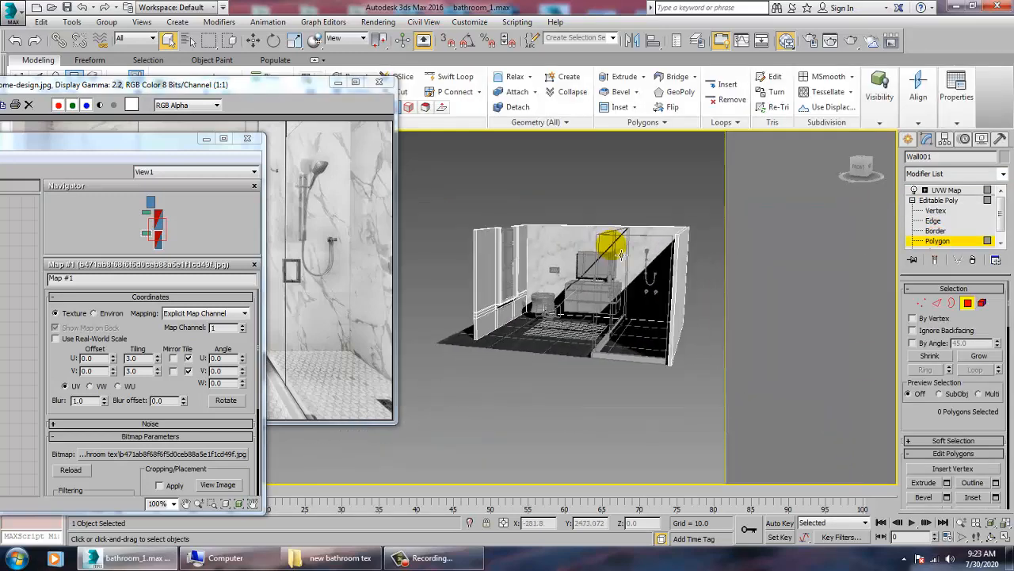
pyautogui.moveTo(814, 464); pyautogui.dragTo(814, 464)
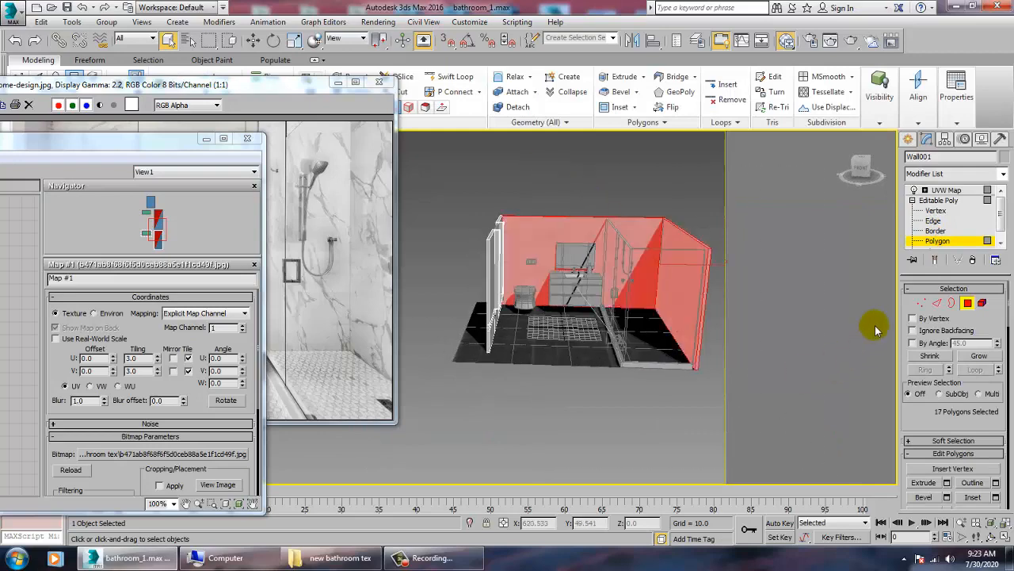
pyautogui.click(949, 190)
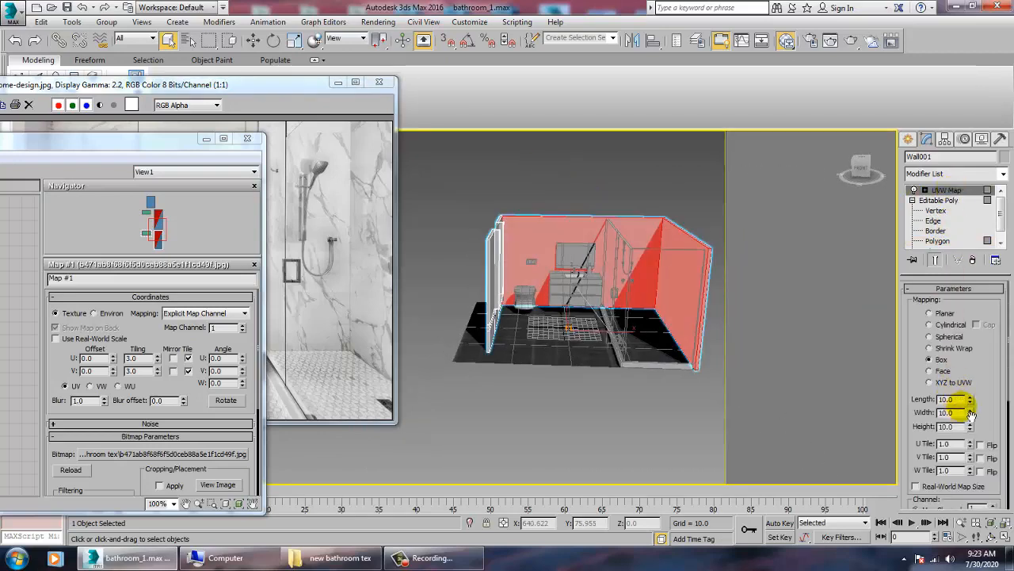
# Set the wall's UVW Map box to length 466.6, width 430.2 and height 234.3
pyautogui.moveTo(969, 399); pyautogui.dragTo(945, 398)
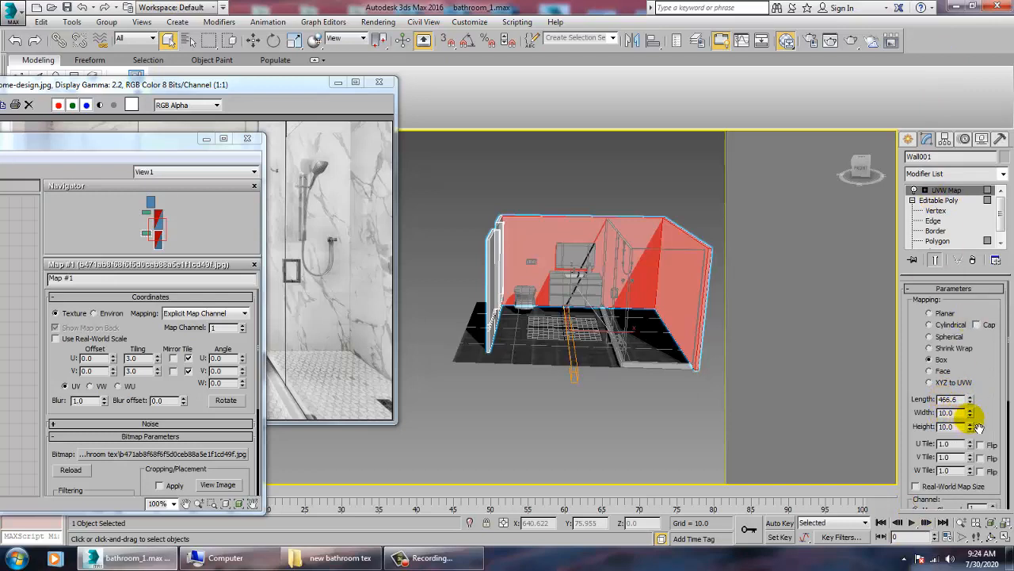
pyautogui.moveTo(834, 8); pyautogui.dragTo(726, 9)
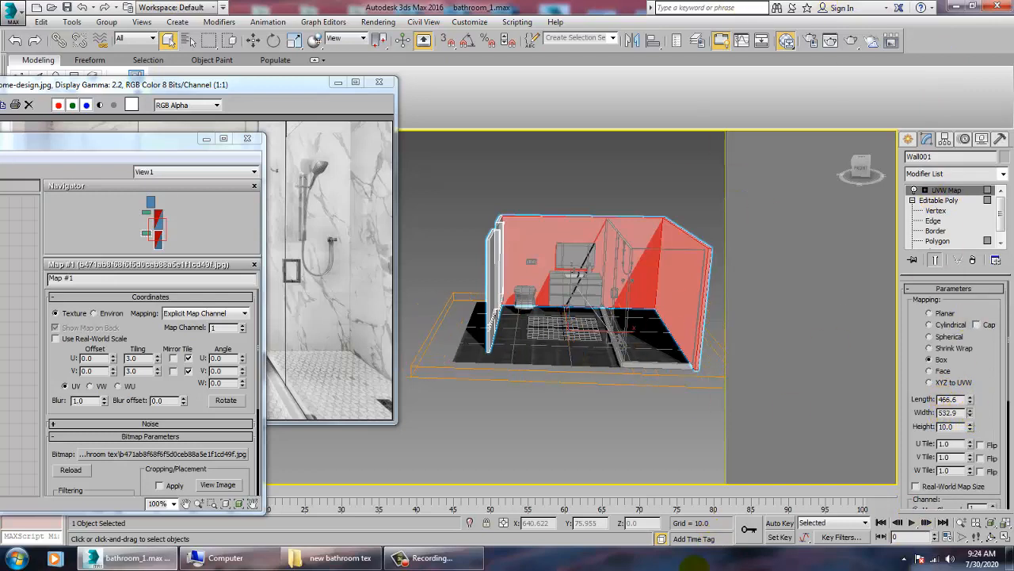
pyautogui.moveTo(692, 565); pyautogui.dragTo(704, 473)
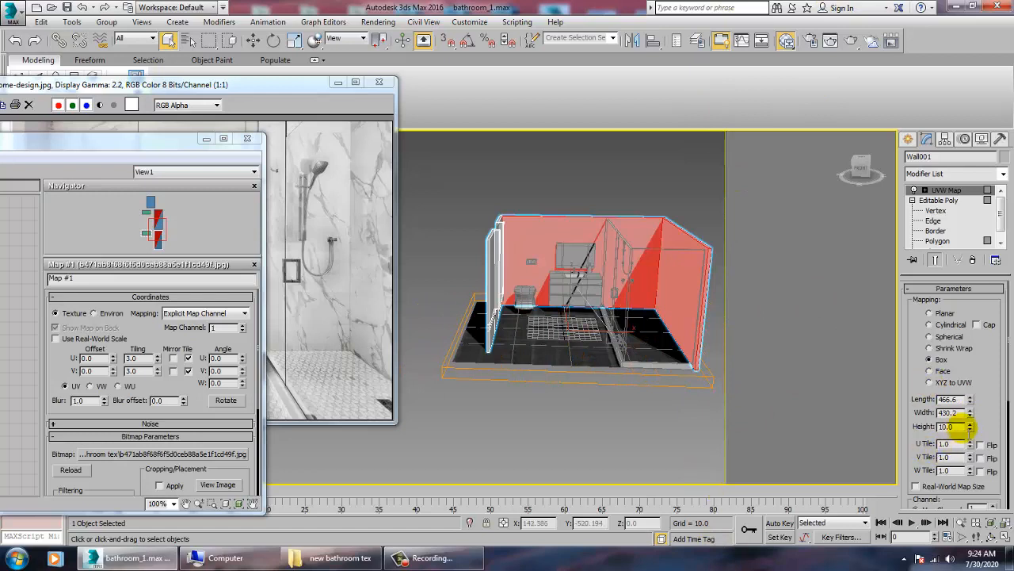
pyautogui.moveTo(968, 432); pyautogui.dragTo(966, 187)
pyautogui.moveTo(970, 426); pyautogui.dragTo(970, 444)
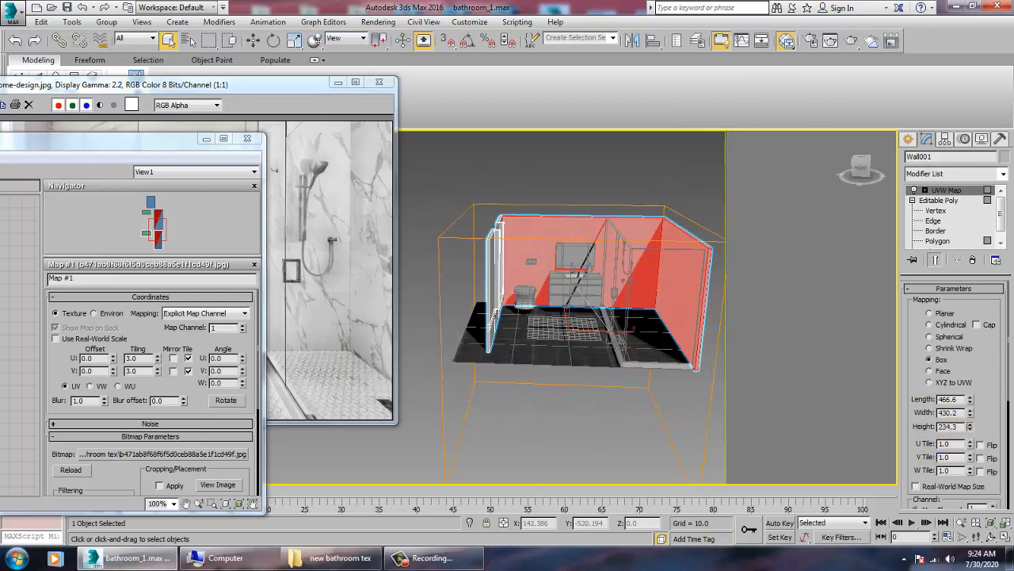
# Fit the UVW Map box to the selected wall polygons and convert the wall to an Editable Poly
pyautogui.scroll(-5, 995, 388)
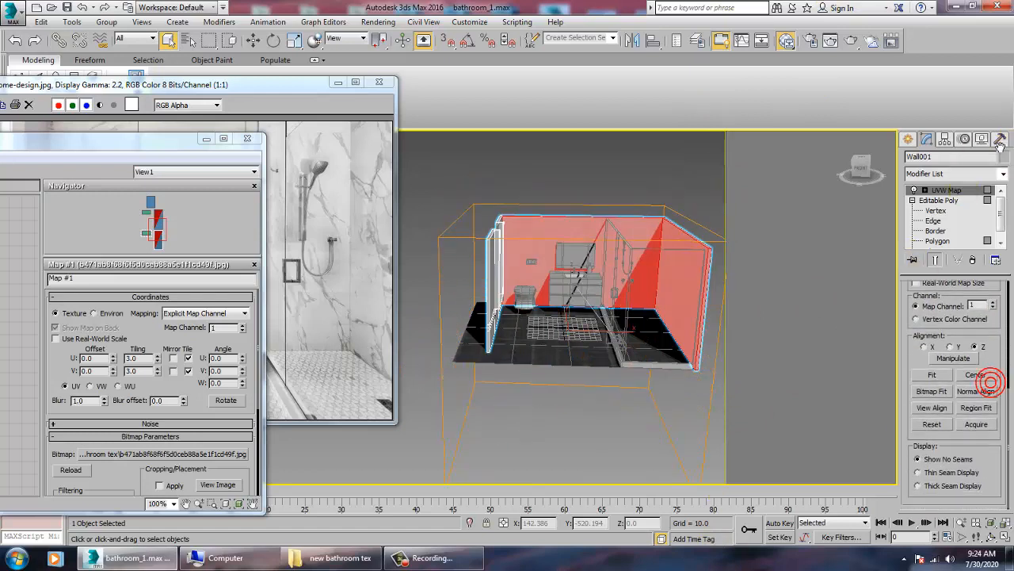
pyautogui.click(936, 376)
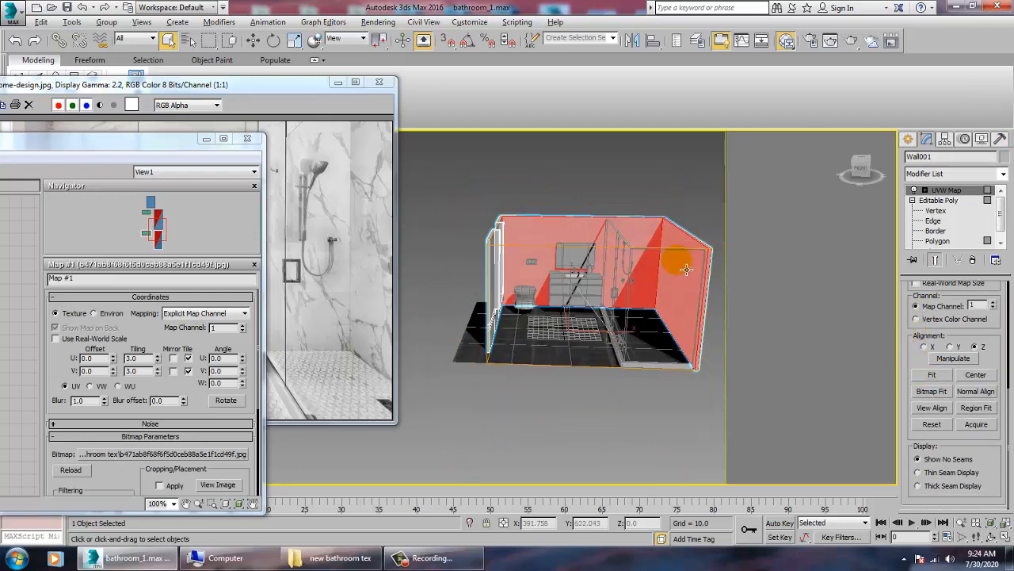
pyautogui.scroll(5, 665, 294)
pyautogui.keyDown('alt'); pyautogui.moveTo(640, 292); pyautogui.dragTo(494, 263, button='middle'); pyautogui.keyUp('alt')
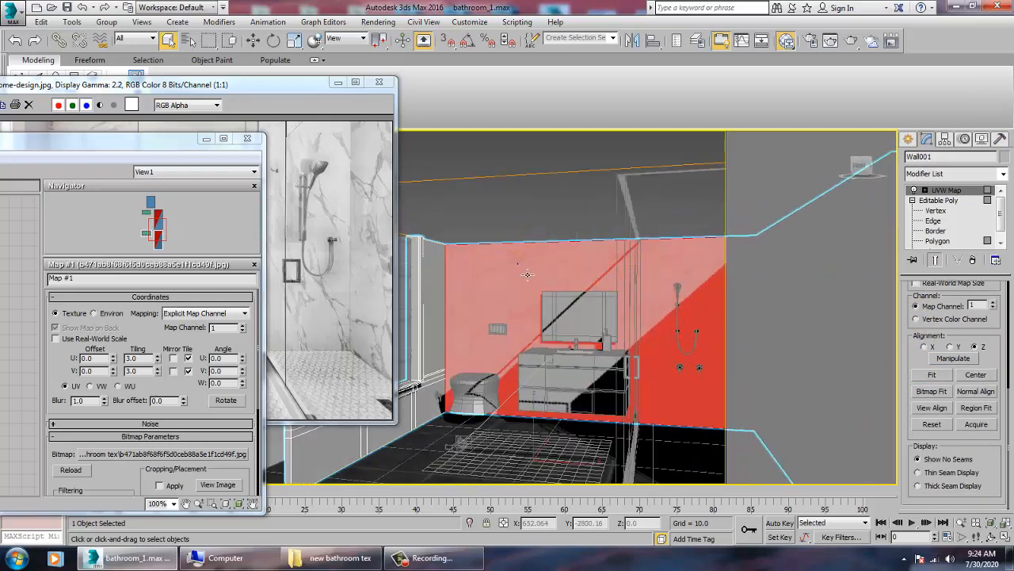
pyautogui.rightClick(527, 274)
pyautogui.moveTo(532, 392)
pyautogui.click(626, 405)
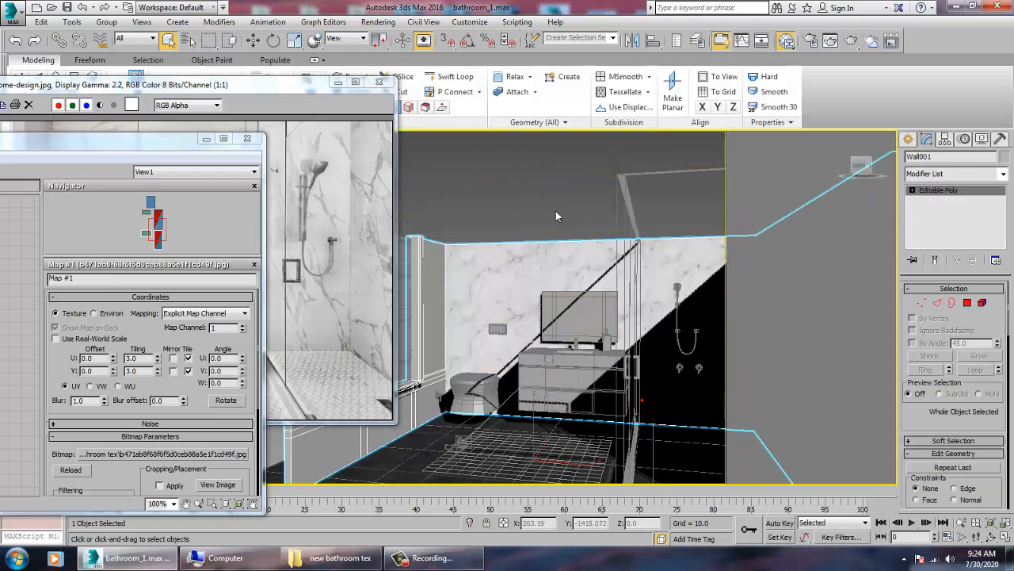
# Deselect the wall and move the material editor clear of the reference photo
pyautogui.click(555, 194)
pyautogui.moveTo(615, 290); pyautogui.dragTo(681, 291, button='middle')
pyautogui.moveTo(122, 141); pyautogui.dragTo(211, 501)
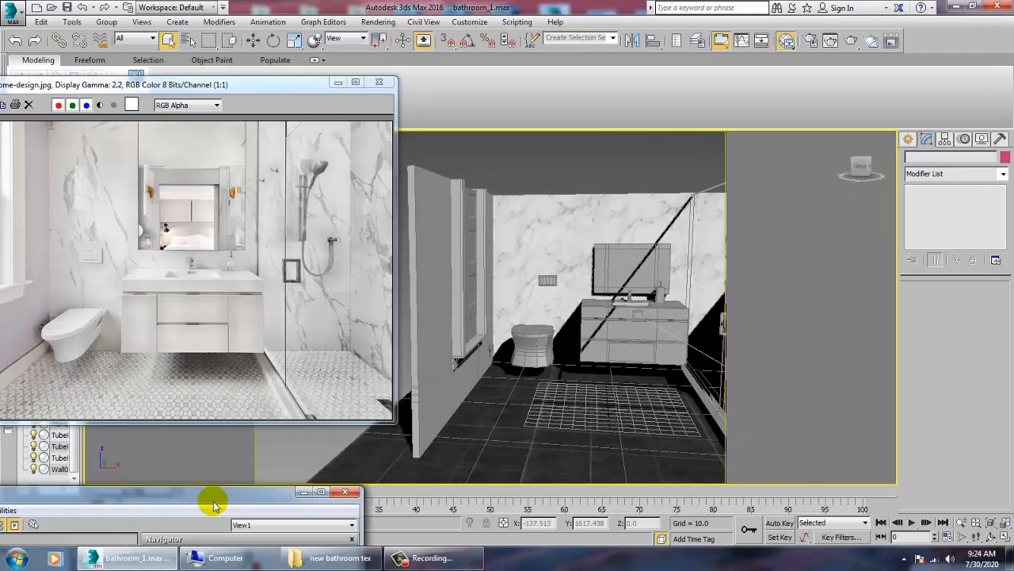
# Select the vanity cabinet under the mirror as a whole object and frame it up close
pyautogui.moveTo(540, 341); pyautogui.dragTo(456, 342, button='middle')
pyautogui.click(567, 330)
pyautogui.scroll(5, 570, 326)
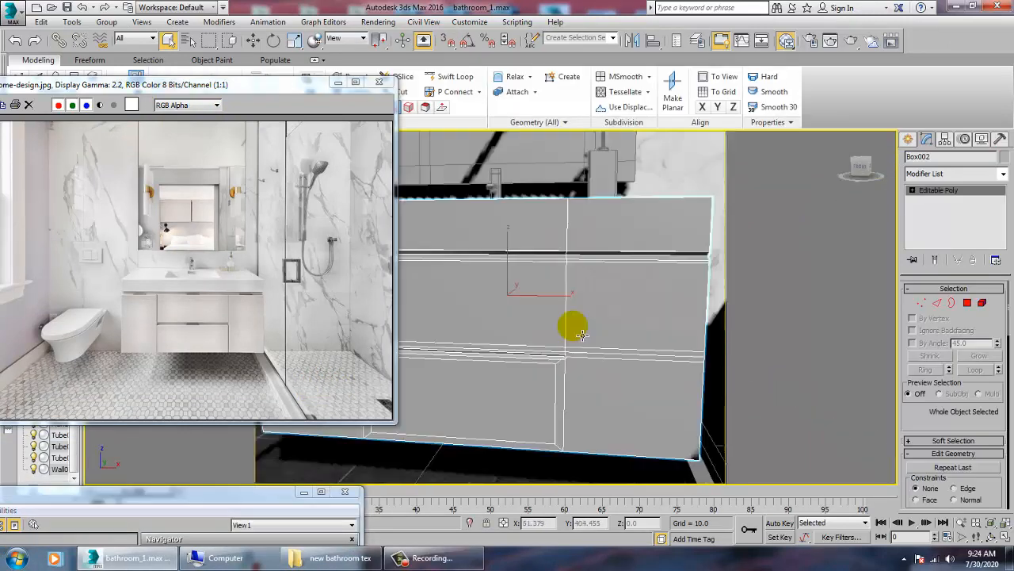
pyautogui.scroll(-3, 541, 328)
pyautogui.scroll(3, 547, 348)
pyautogui.scroll(3, 543, 352)
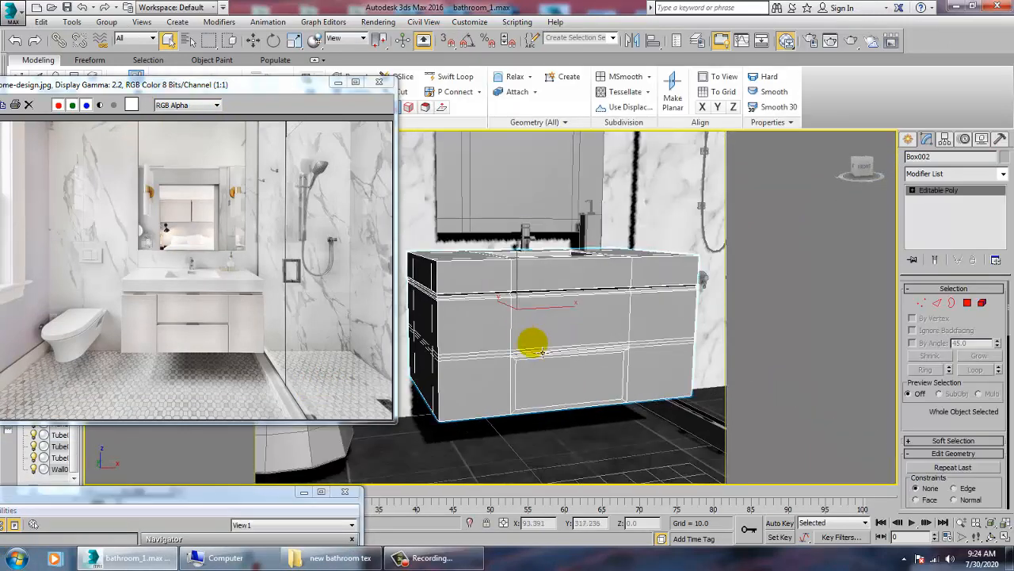
pyautogui.click(966, 303)
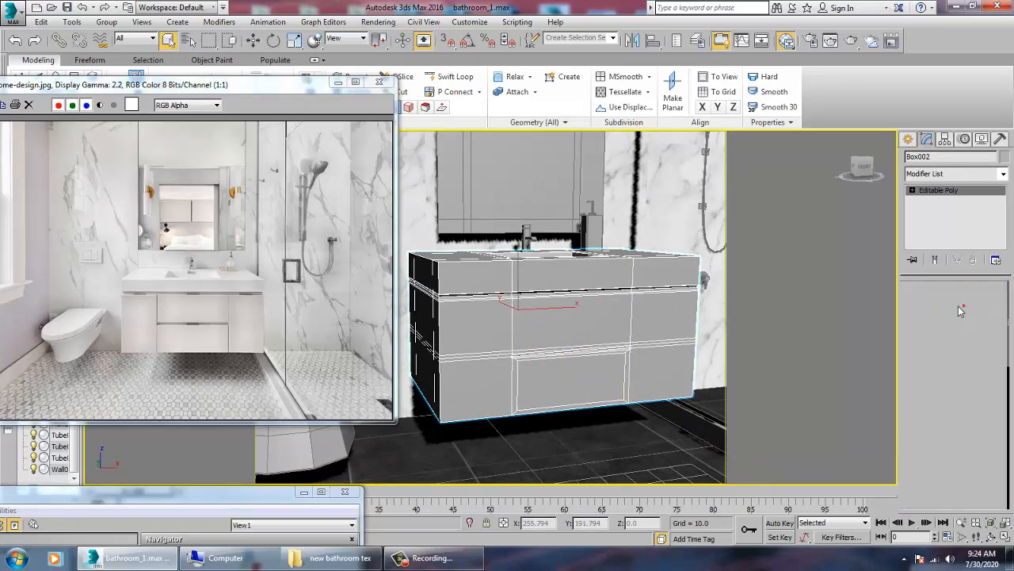
pyautogui.click(936, 189)
pyautogui.keyDown('alt'); pyautogui.moveTo(530, 311); pyautogui.dragTo(539, 314, button='middle'); pyautogui.keyUp('alt')
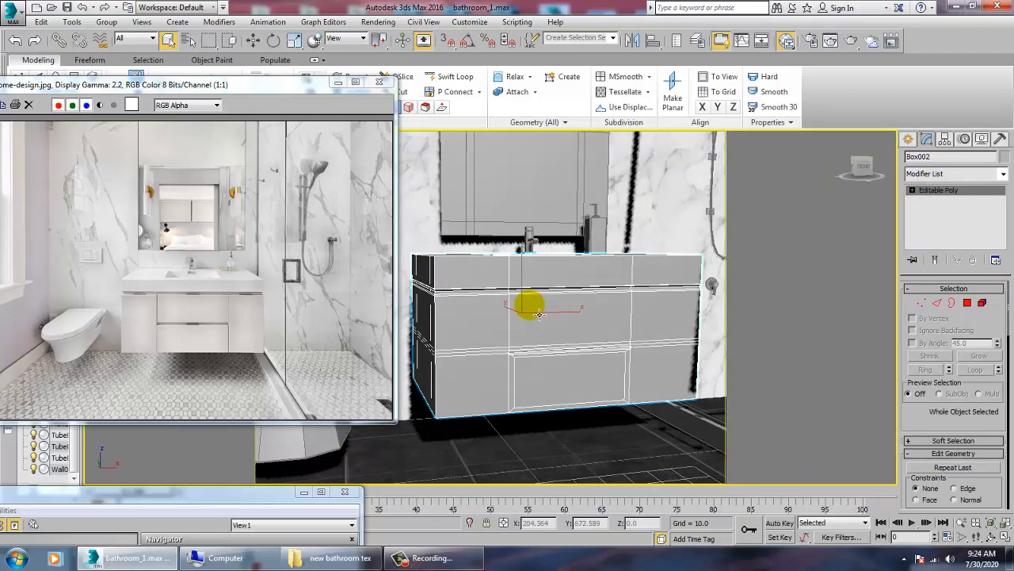
# Bring back the material editor and add a new VRayMtl below the wall 1 material
pyautogui.click(219, 448)
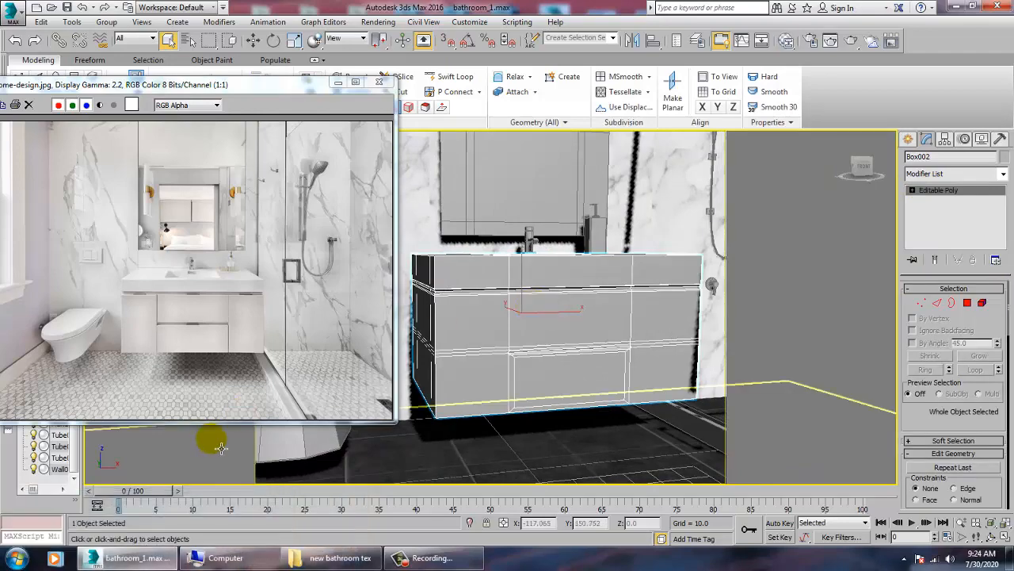
pyautogui.press('m')
pyautogui.doubleClick(173, 500)
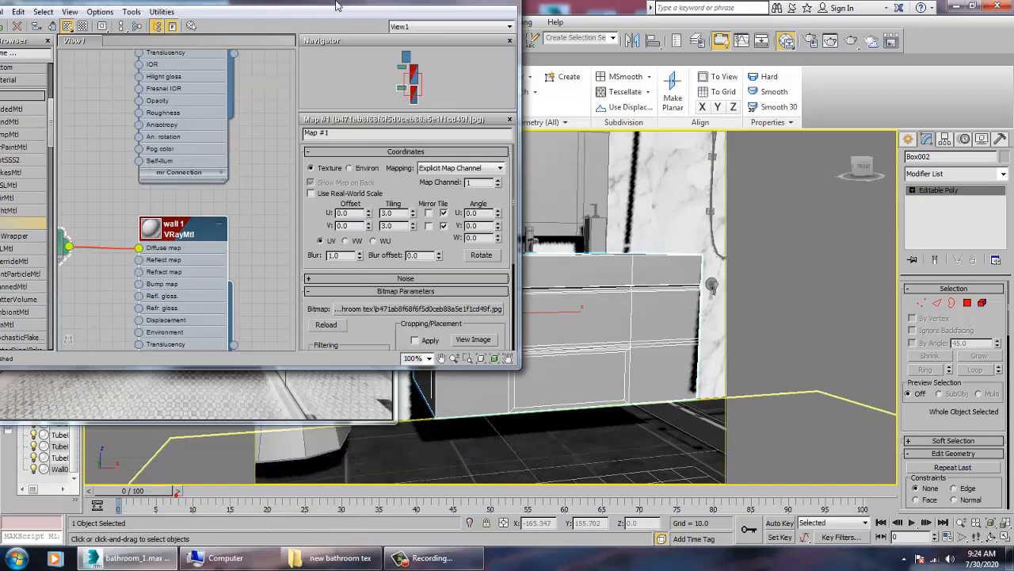
pyautogui.scroll(-1, 218, 261)
pyautogui.moveTo(213, 279); pyautogui.dragTo(221, 194, button='middle')
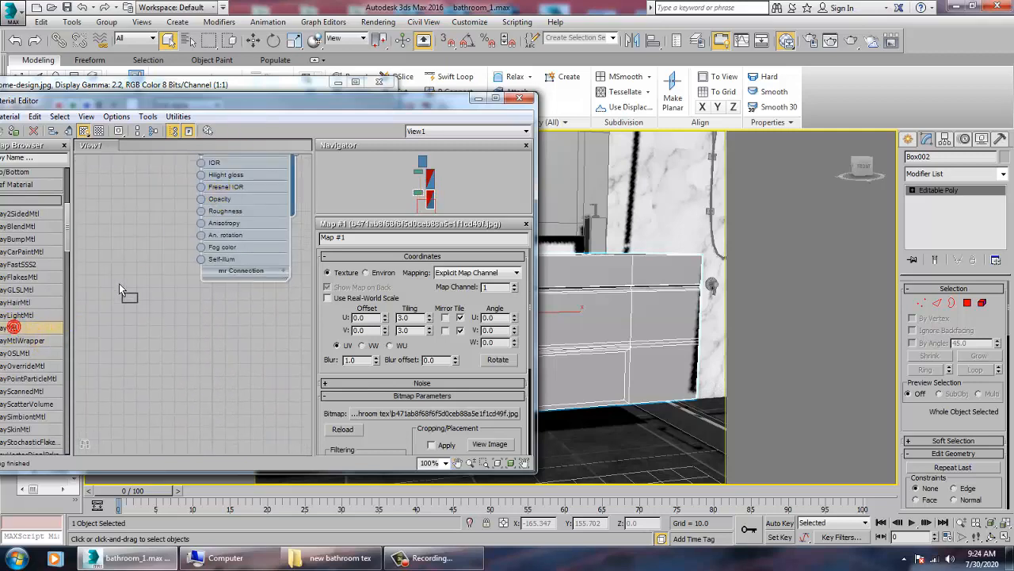
pyautogui.moveTo(118, 283); pyautogui.dragTo(120, 285)
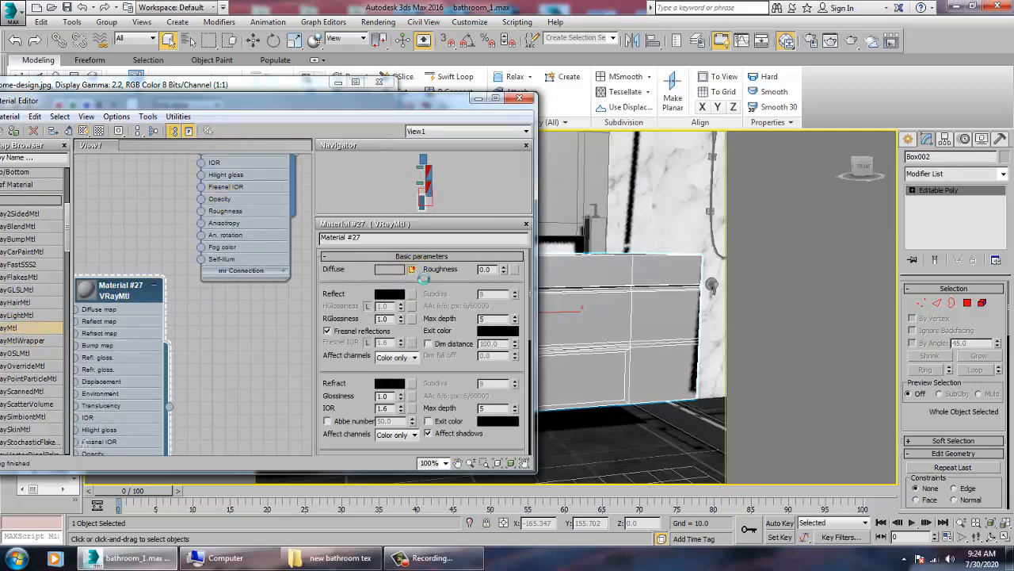
# Preview the image "white-wood-textures_74190-4597" and load it as the new material's diffuse bitmap
pyautogui.click(412, 270)
pyautogui.doubleClick(400, 135)
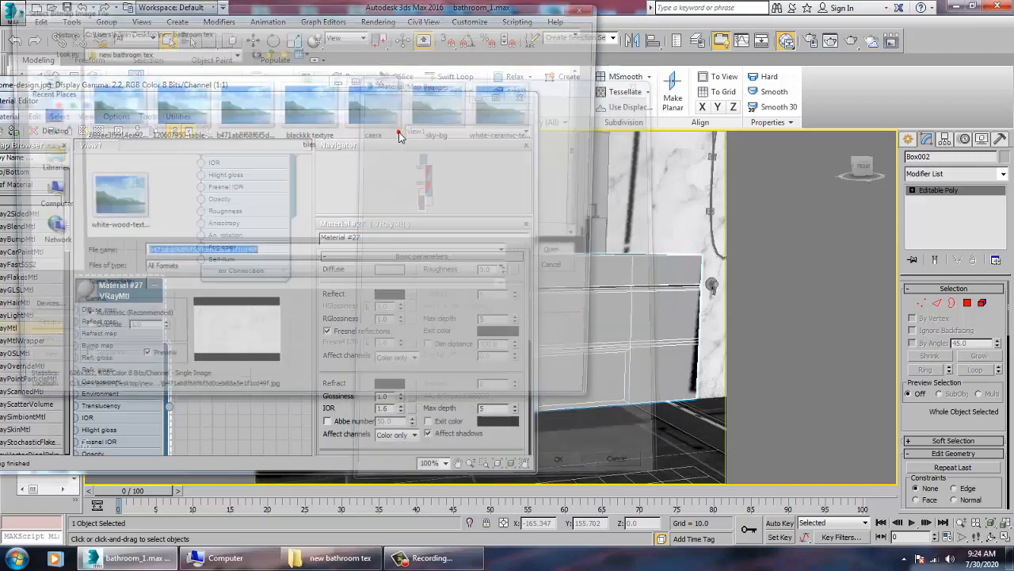
pyautogui.click(127, 190)
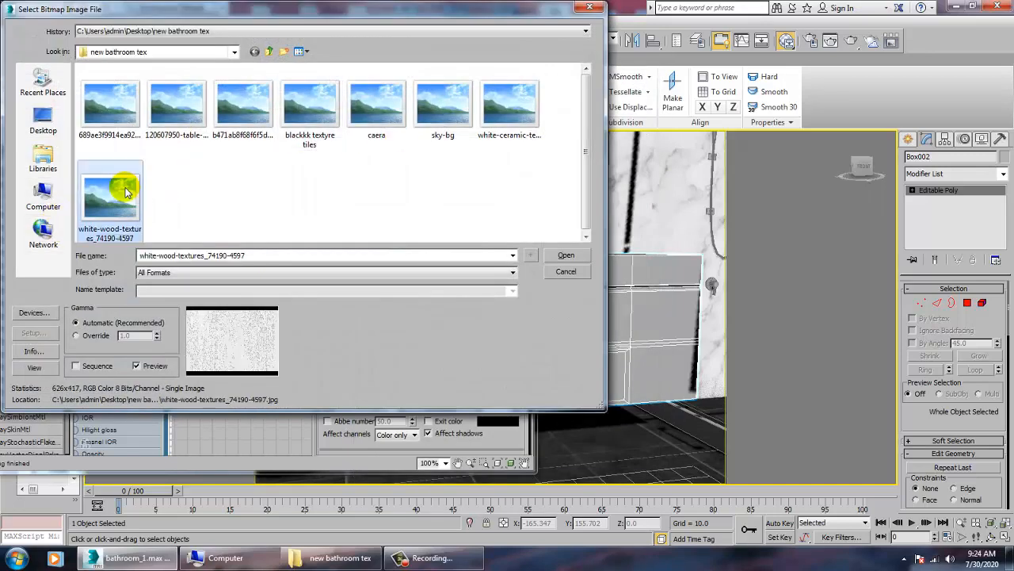
pyautogui.rightClick(126, 192)
pyautogui.click(183, 212)
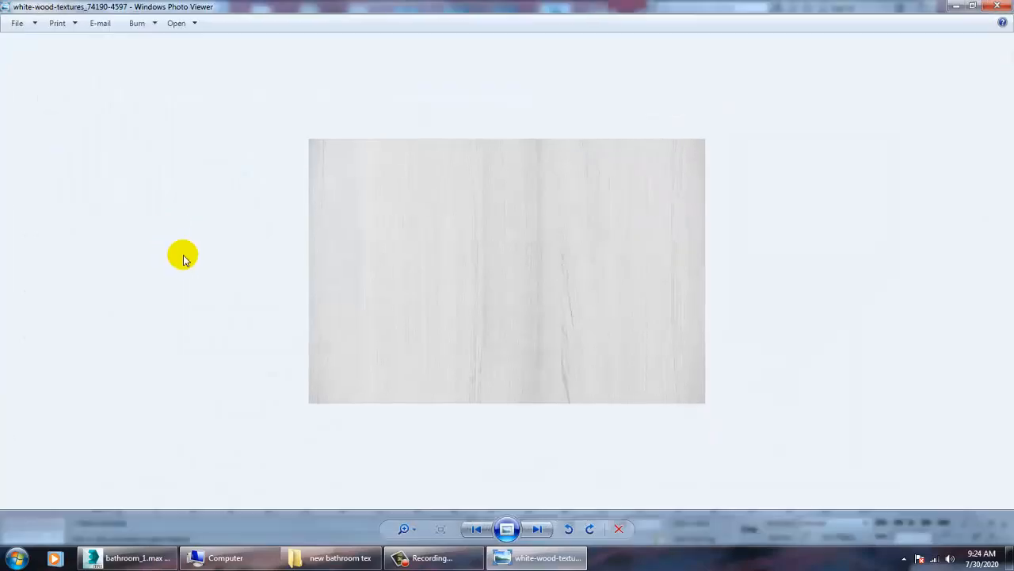
pyautogui.click(996, 5)
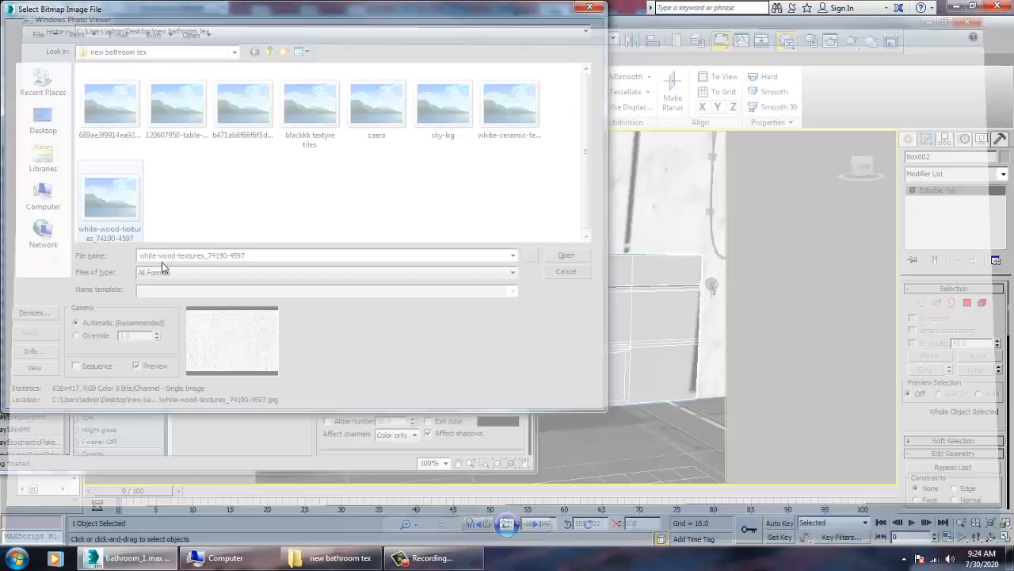
pyautogui.click(564, 255)
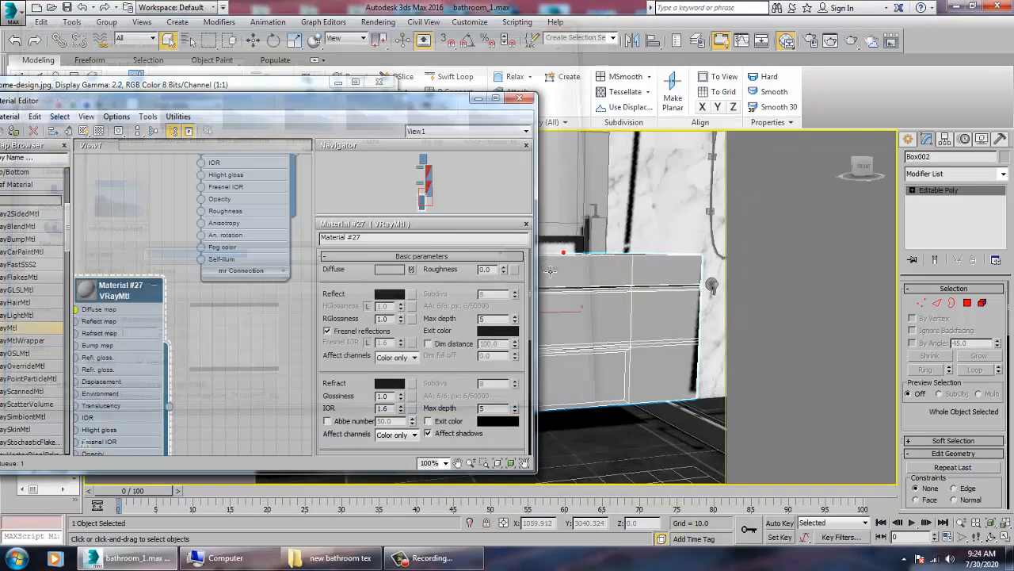
# Assign the white wood material to the vanity cabinet, show it in the viewport and minimise the material editor
pyautogui.moveTo(71, 103); pyautogui.dragTo(182, 113)
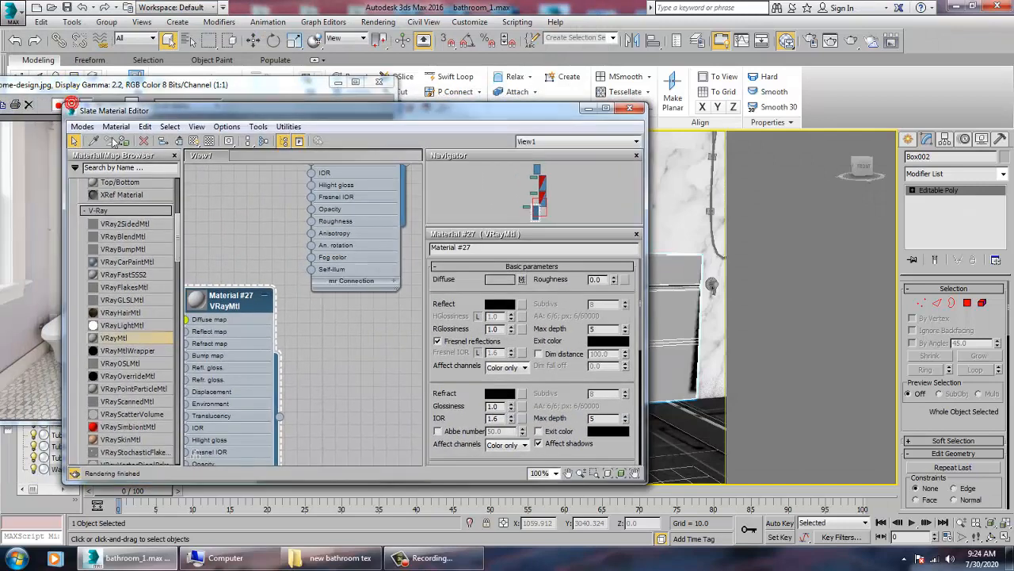
pyautogui.click(193, 141)
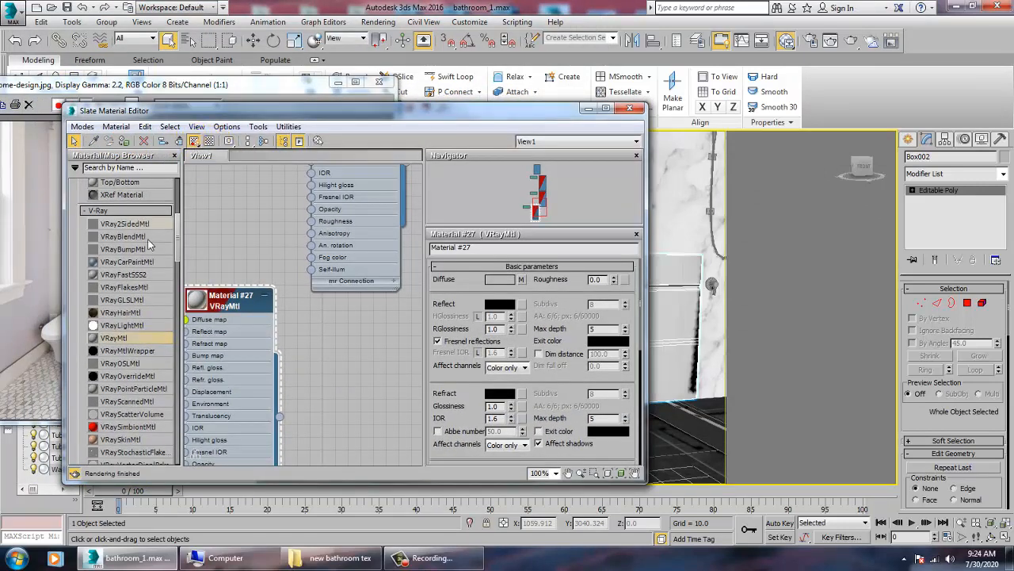
pyautogui.moveTo(177, 235); pyautogui.dragTo(183, 319)
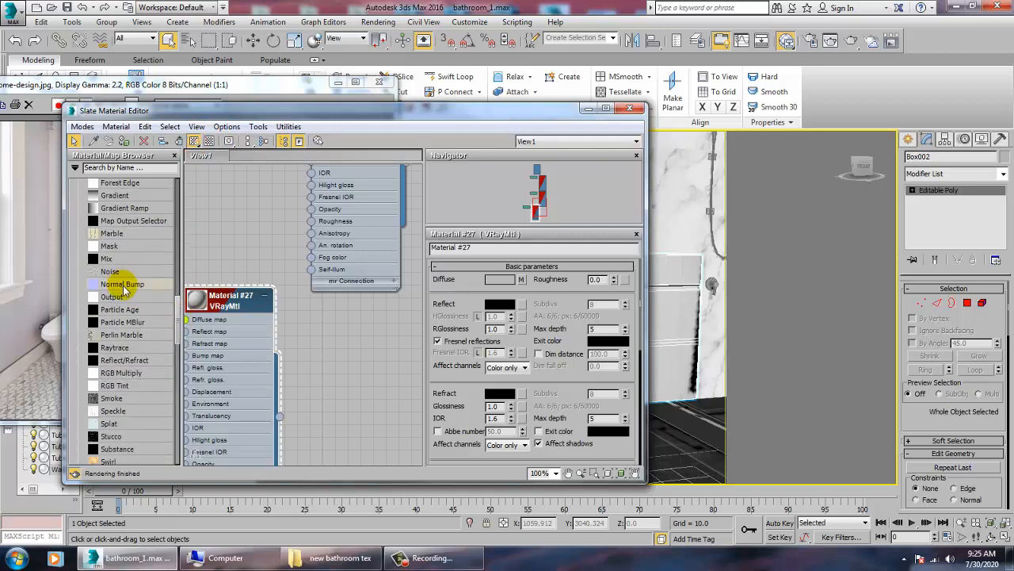
pyautogui.moveTo(124, 290); pyautogui.dragTo(285, 322)
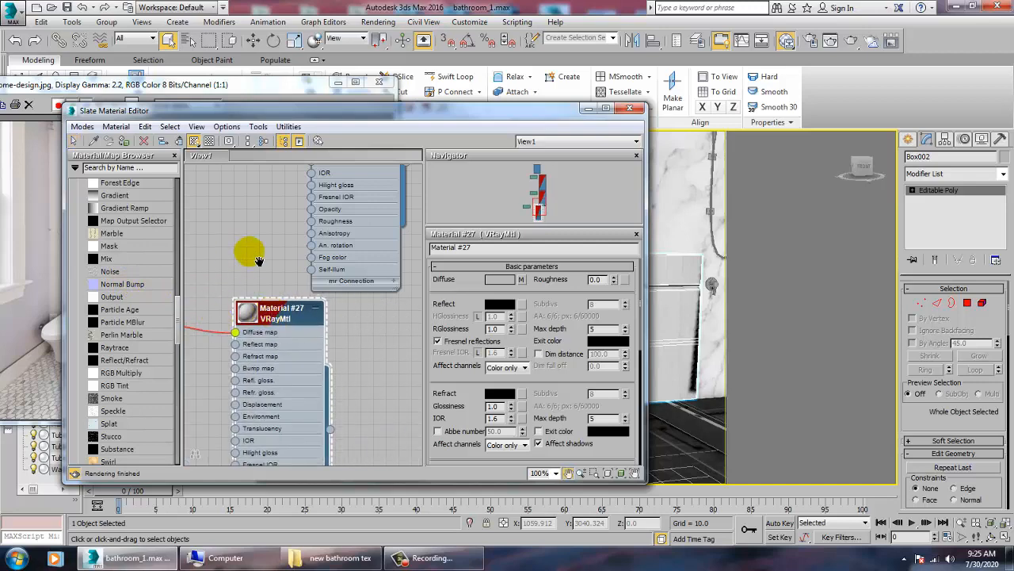
pyautogui.moveTo(245, 256); pyautogui.dragTo(344, 237, button='middle')
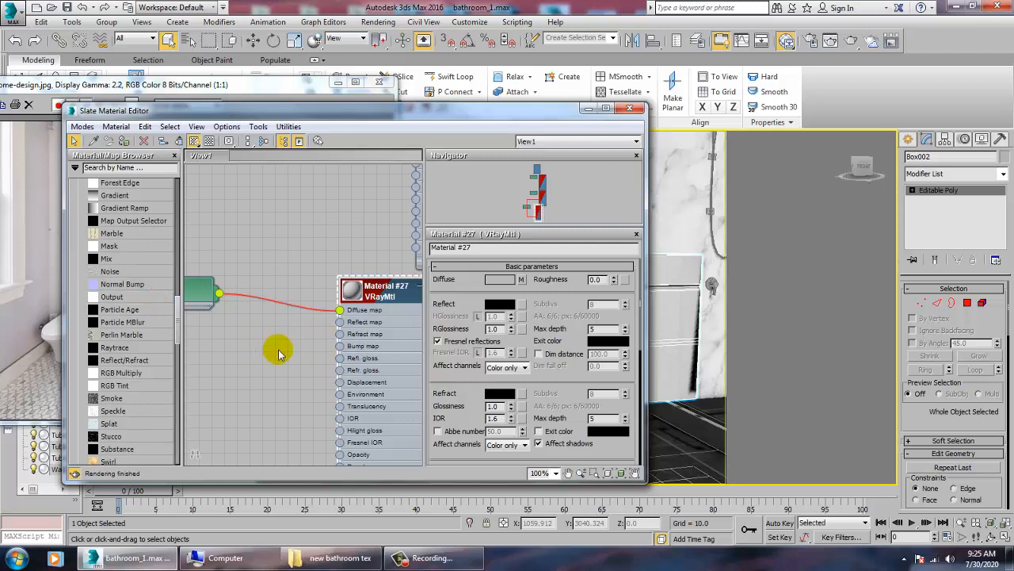
pyautogui.click(587, 108)
# Apply a UVW Map modifier with Box mapping to the vanity cabinet
pyautogui.scroll(-2, 553, 295)
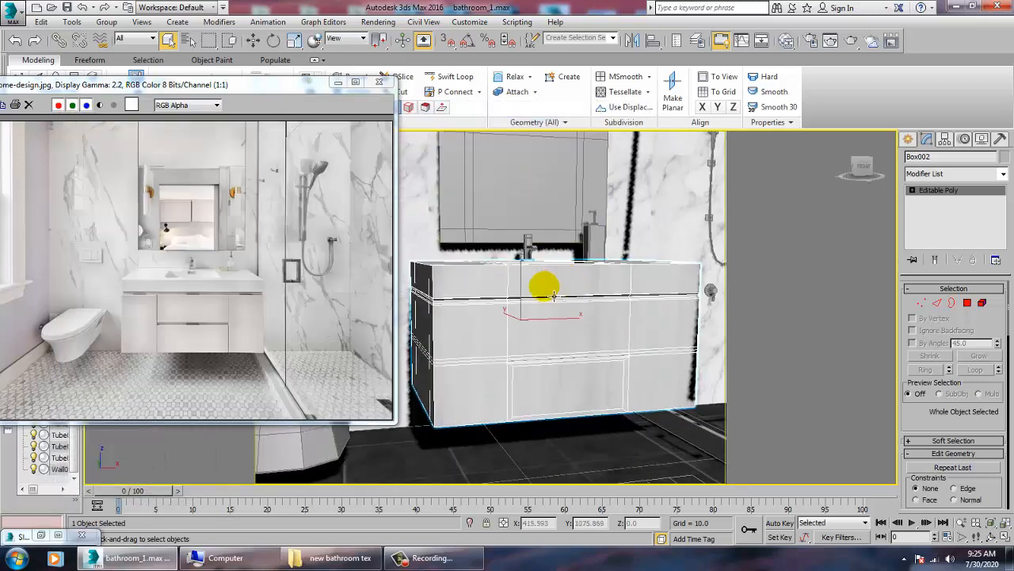
pyautogui.keyDown('alt'); pyautogui.moveTo(664, 381); pyautogui.dragTo(690, 388, button='middle'); pyautogui.keyUp('alt')
pyautogui.scroll(3, 614, 368)
pyautogui.keyDown('alt'); pyautogui.moveTo(614, 369); pyautogui.dragTo(864, 358, button='middle'); pyautogui.keyUp('alt')
pyautogui.click(1004, 174)
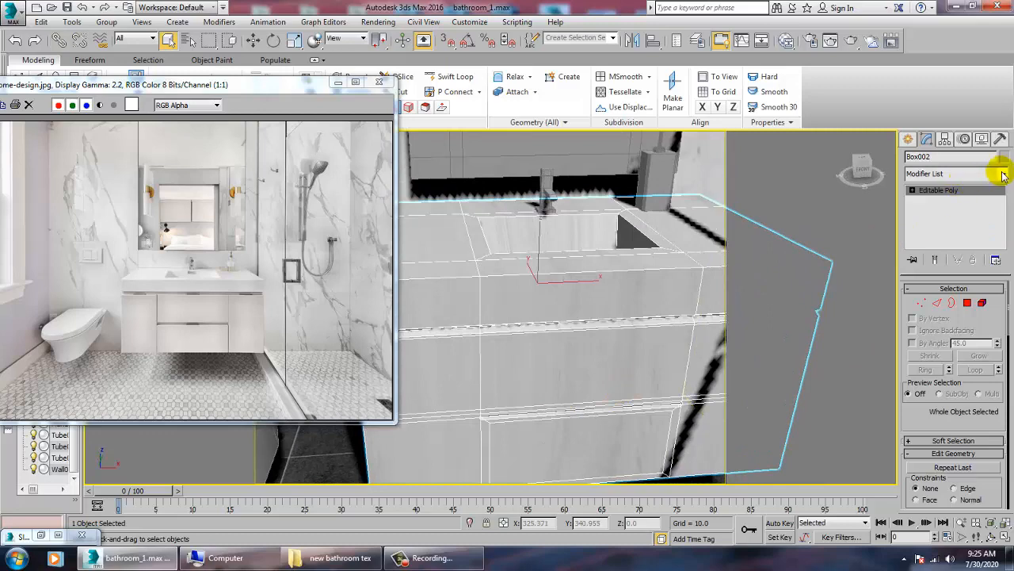
pyautogui.press('u')
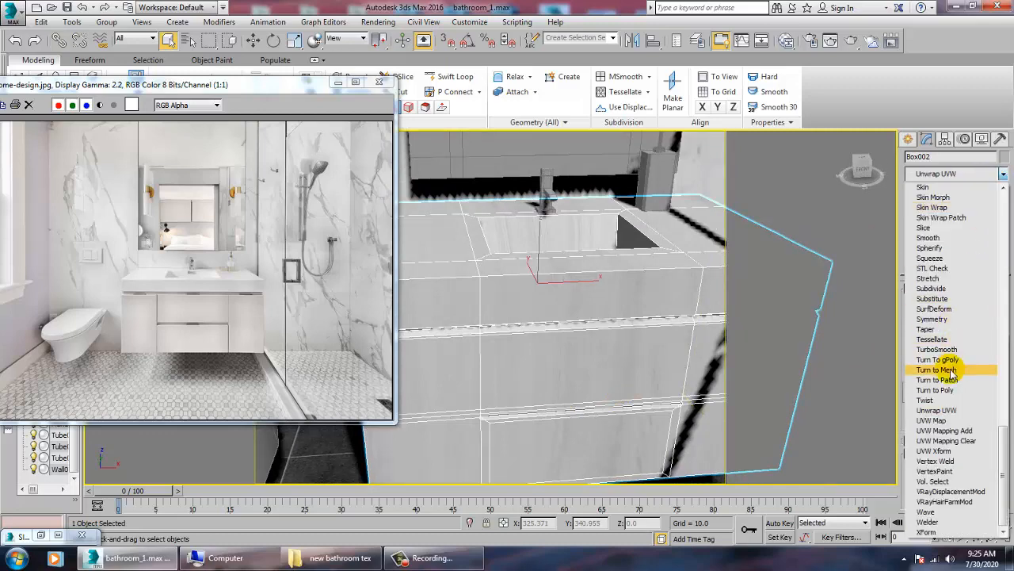
pyautogui.click(949, 421)
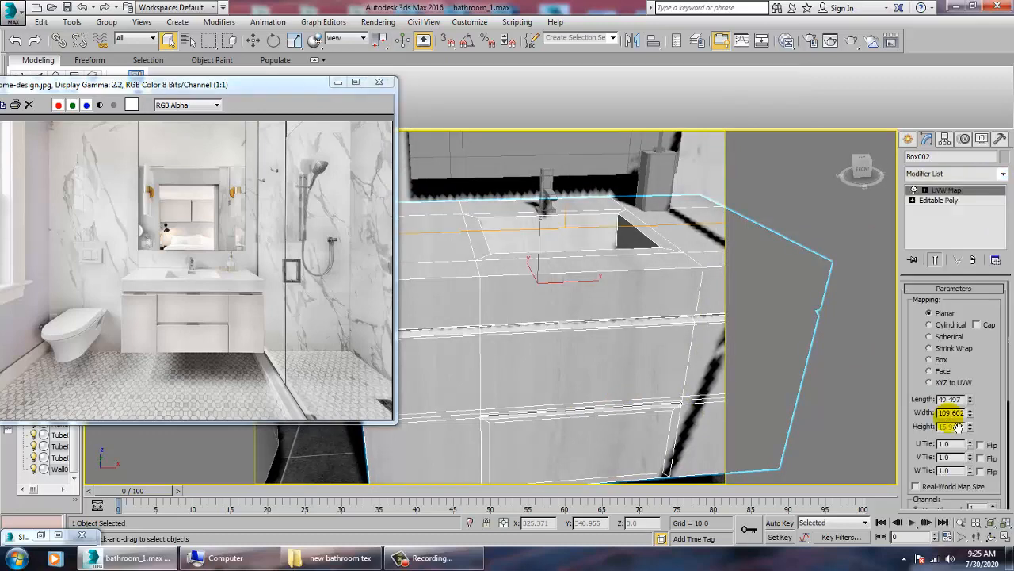
pyautogui.keyDown('alt'); pyautogui.moveTo(607, 339); pyautogui.dragTo(652, 303, button='middle'); pyautogui.keyUp('alt')
pyautogui.click(935, 360)
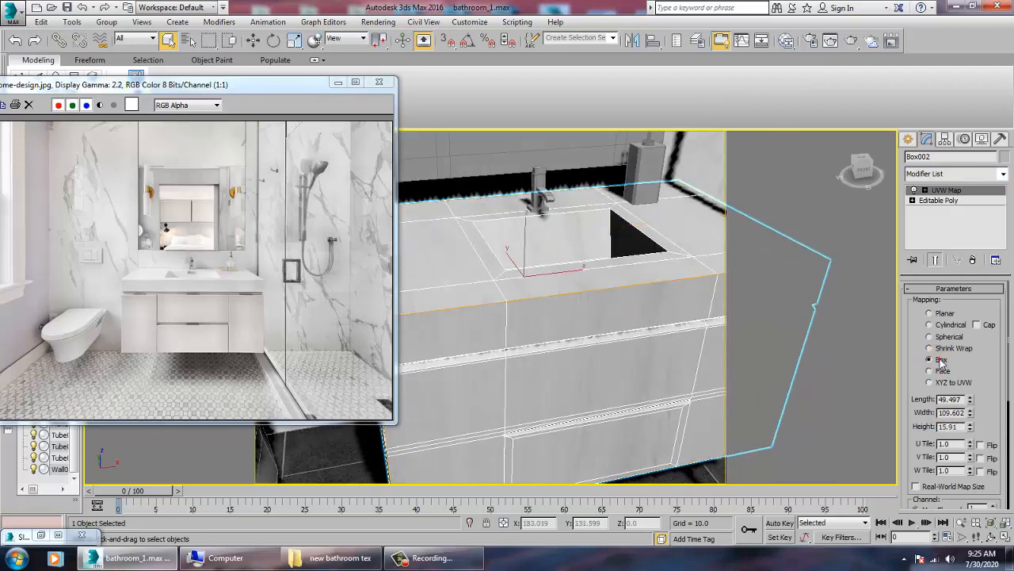
# Convert the vanity cabinet with its box mapping to an Editable Poly
pyautogui.keyDown('alt'); pyautogui.moveTo(673, 355); pyautogui.dragTo(652, 317, button='middle'); pyautogui.keyUp('alt')
pyautogui.rightClick(601, 283)
pyautogui.moveTo(600, 397)
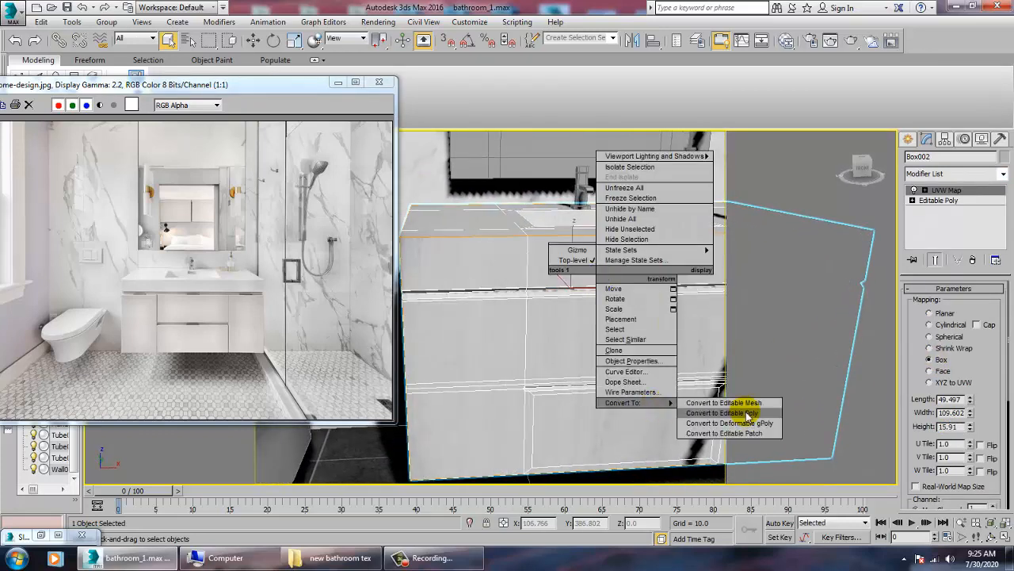
pyautogui.click(707, 399)
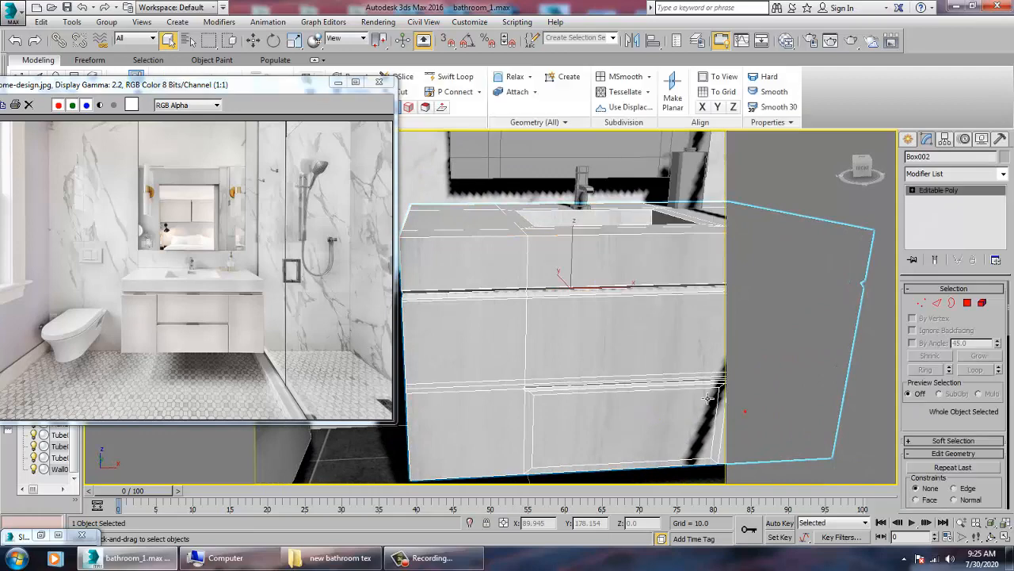
# Switch to polygon editing and region-select the polygons crossing the vanity's upper groove in the front view
pyautogui.click(967, 302)
pyautogui.hotkey('alt', 'w')
pyautogui.hotkey('alt', 'w')
pyautogui.scroll(3, 708, 220)
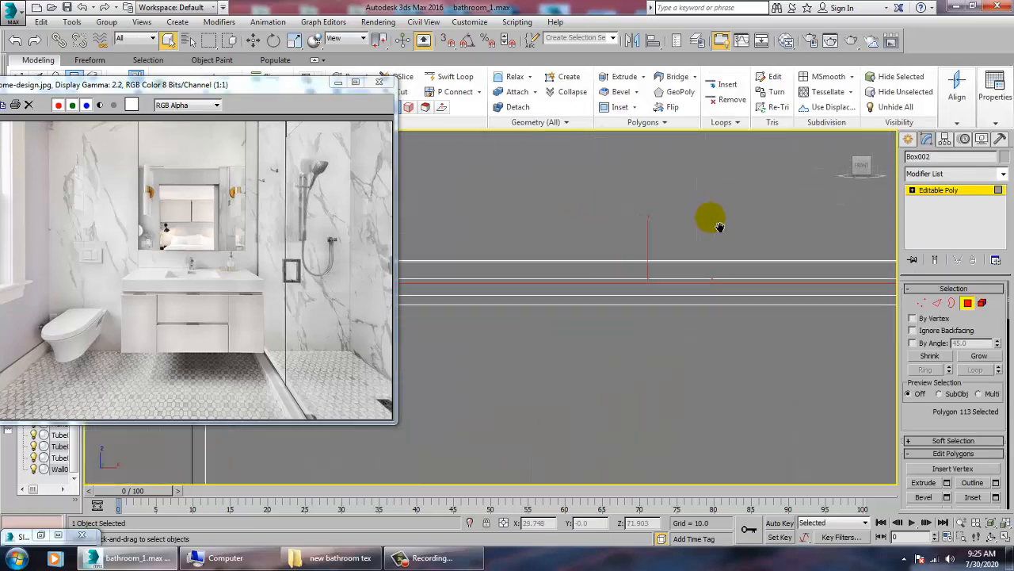
pyautogui.scroll(2, 545, 314)
pyautogui.scroll(-4, 546, 314)
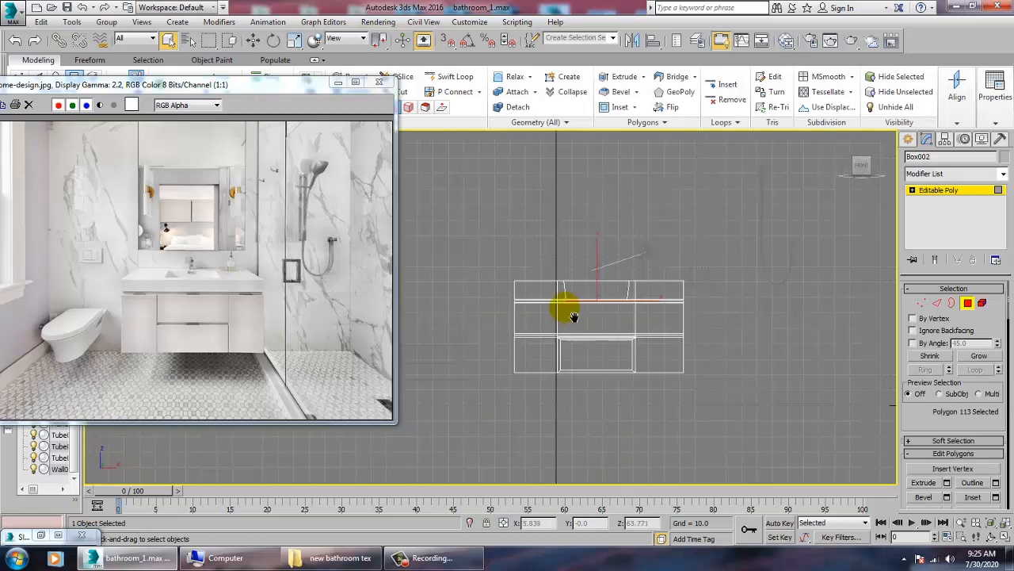
pyautogui.scroll(2, 504, 301)
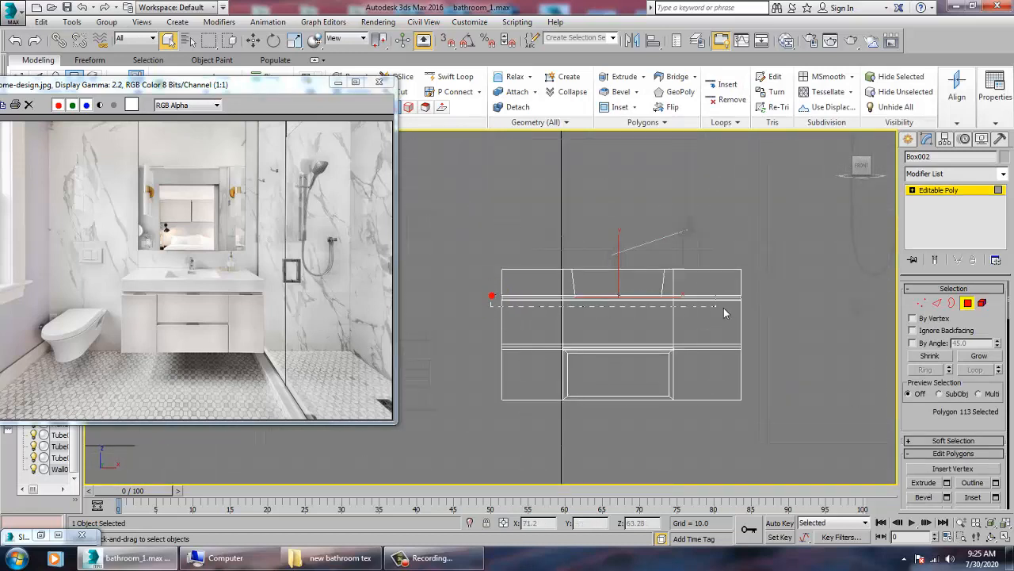
pyautogui.moveTo(773, 301); pyautogui.dragTo(770, 302)
# Remove the countertop polygons from the selection and add the lower groove band across the vanity
pyautogui.scroll(3, 714, 306)
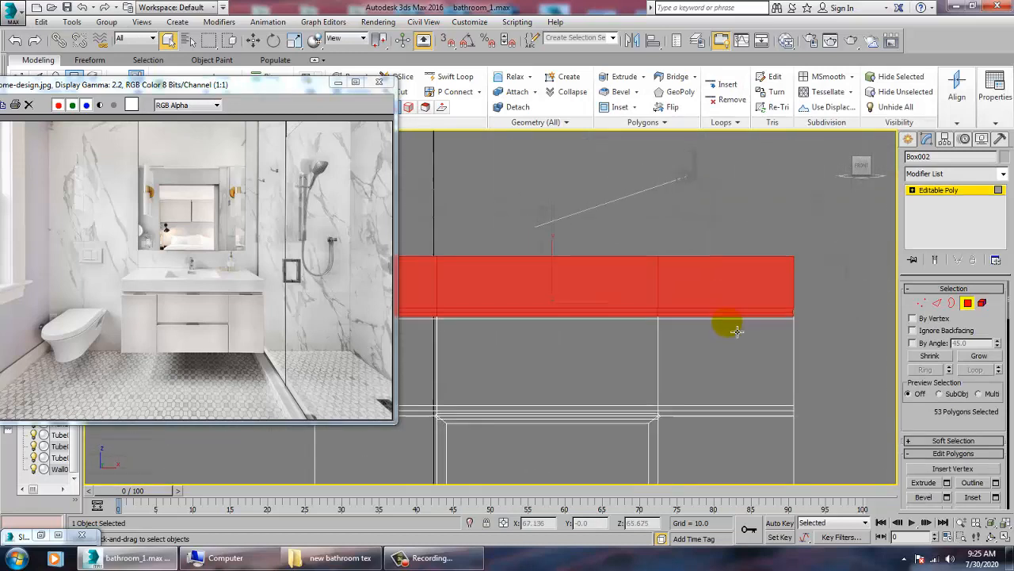
pyautogui.scroll(-4, 729, 324)
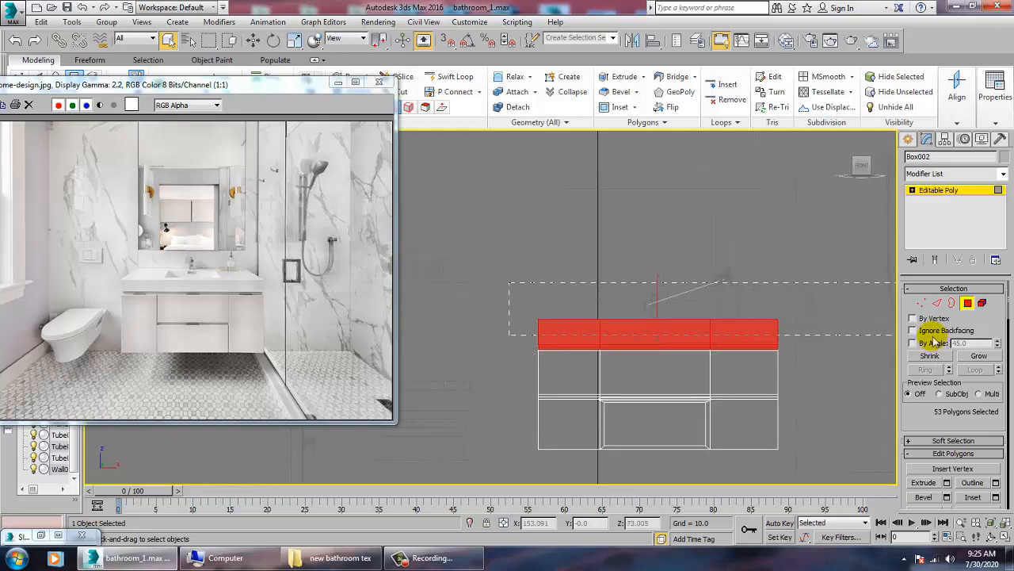
pyautogui.scroll(5, 600, 290)
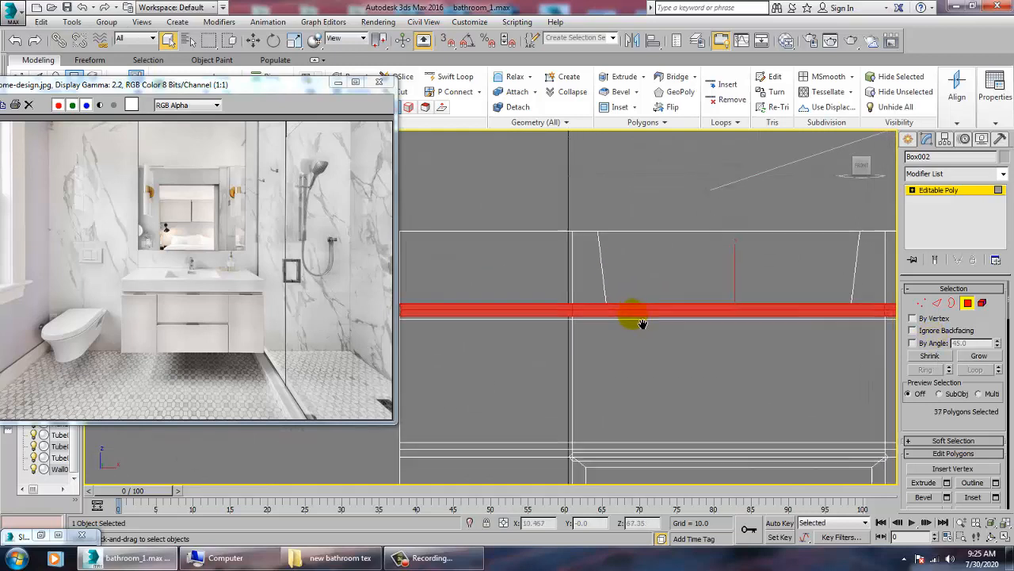
pyautogui.moveTo(634, 324); pyautogui.dragTo(595, 233, button='middle')
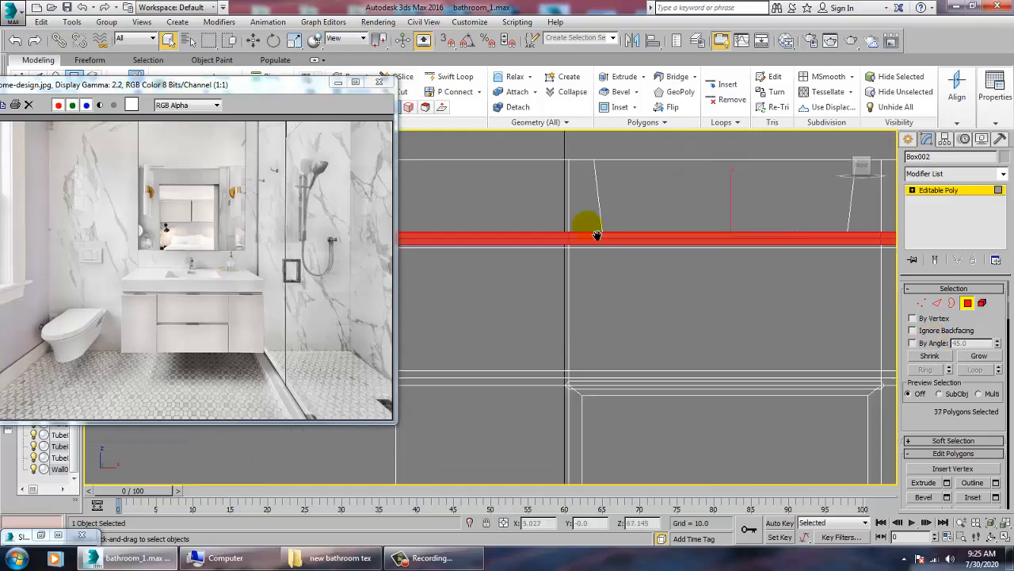
pyautogui.scroll(-4, 621, 330)
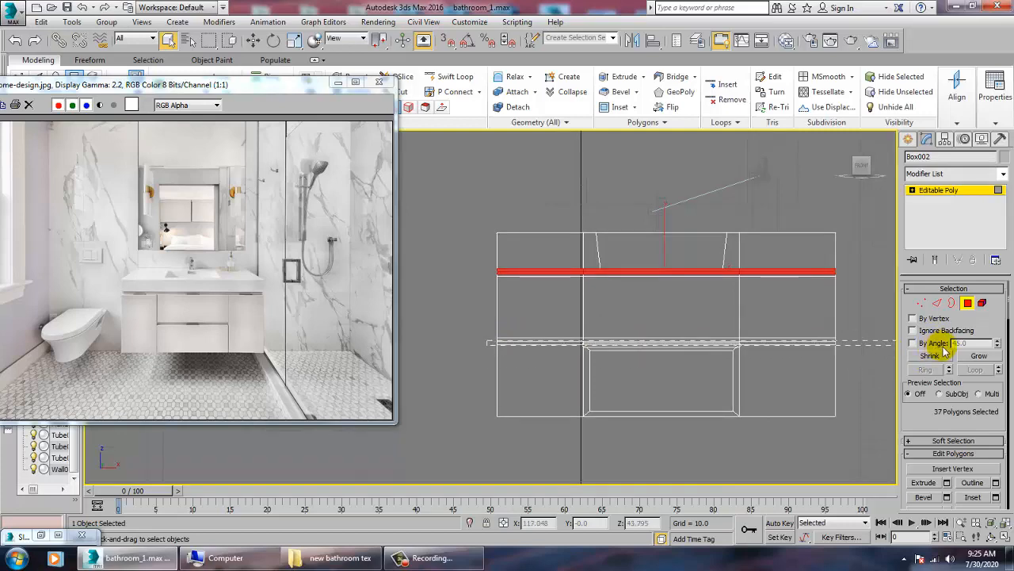
pyautogui.keyDown('ctrl'); pyautogui.moveTo(945, 345); pyautogui.dragTo(946, 345); pyautogui.keyUp('ctrl')
# In the perspective view, add the bevel faces along the top edge of the lower centre drawer to the selection
pyautogui.hotkey('alt', 'w')
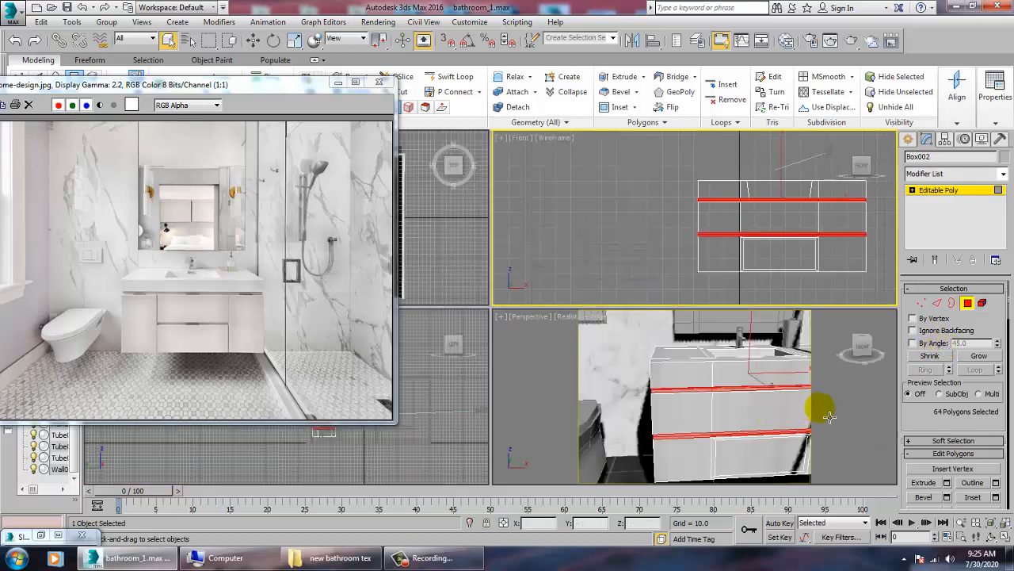
pyautogui.middleClick(824, 413)
pyautogui.hotkey('alt', 'w')
pyautogui.scroll(5, 620, 362)
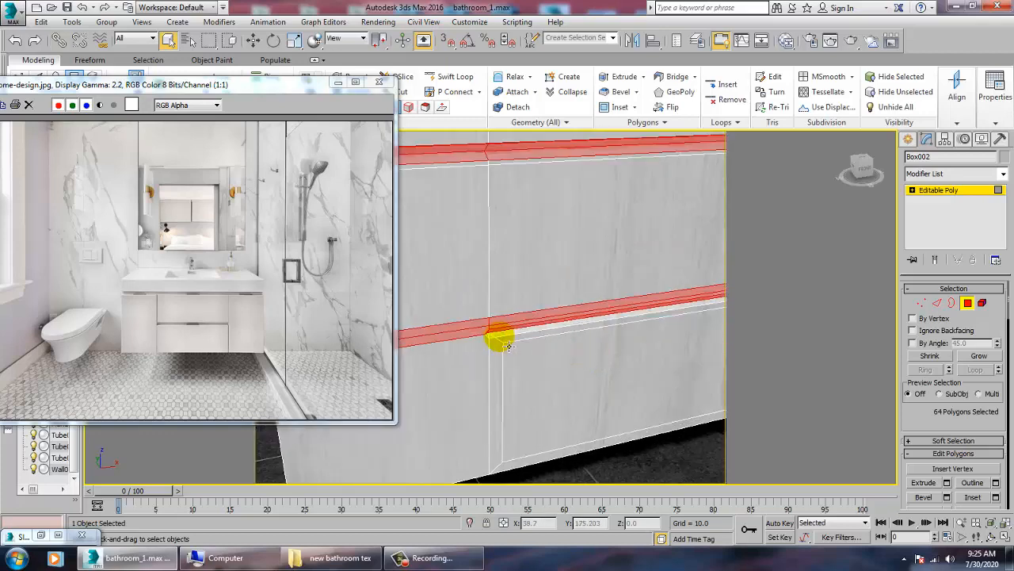
pyautogui.keyDown('ctrl'); pyautogui.click(512, 342); pyautogui.keyUp('ctrl')
pyautogui.keyDown('ctrl'); pyautogui.click(508, 347); pyautogui.keyUp('ctrl')
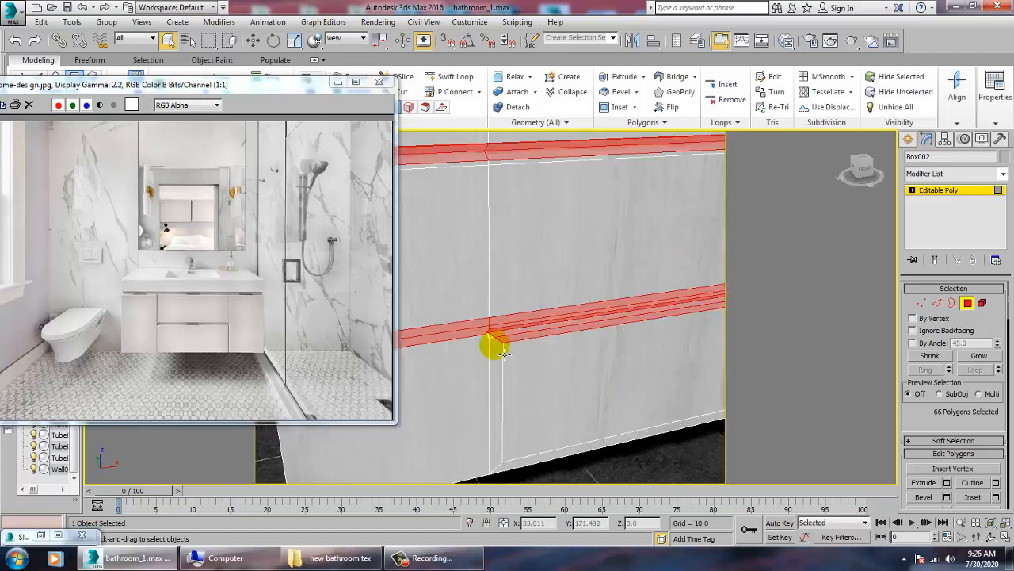
# Add the side bevel faces and corner pieces of the lower centre drawer to the polygon selection
pyautogui.keyDown('alt'); pyautogui.moveTo(513, 352); pyautogui.dragTo(584, 319, button='middle'); pyautogui.keyUp('alt')
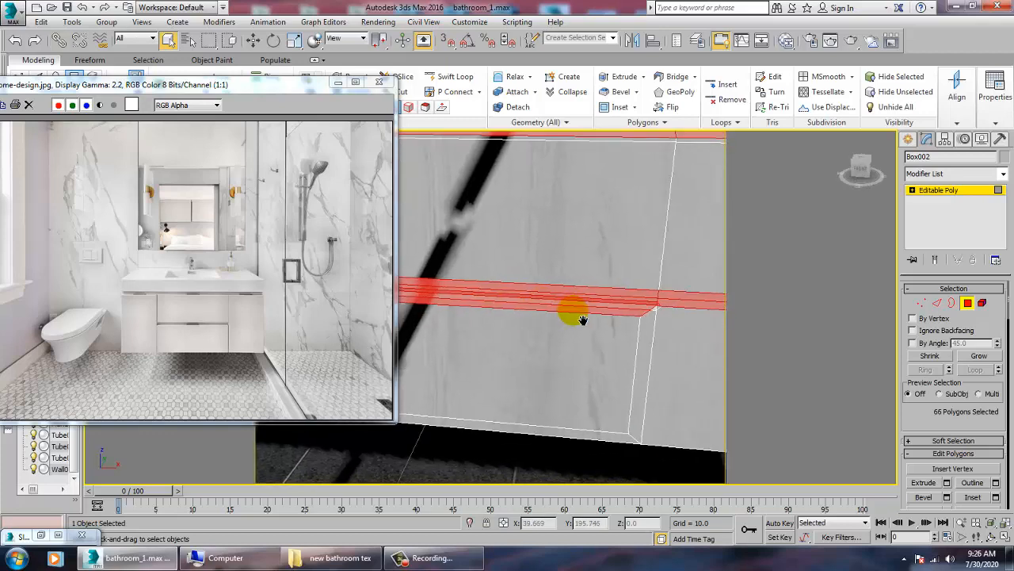
pyautogui.keyDown('ctrl'); pyautogui.click(648, 360); pyautogui.keyUp('ctrl')
pyautogui.keyDown('alt'); pyautogui.moveTo(648, 360); pyautogui.dragTo(560, 302, button='middle'); pyautogui.keyUp('alt')
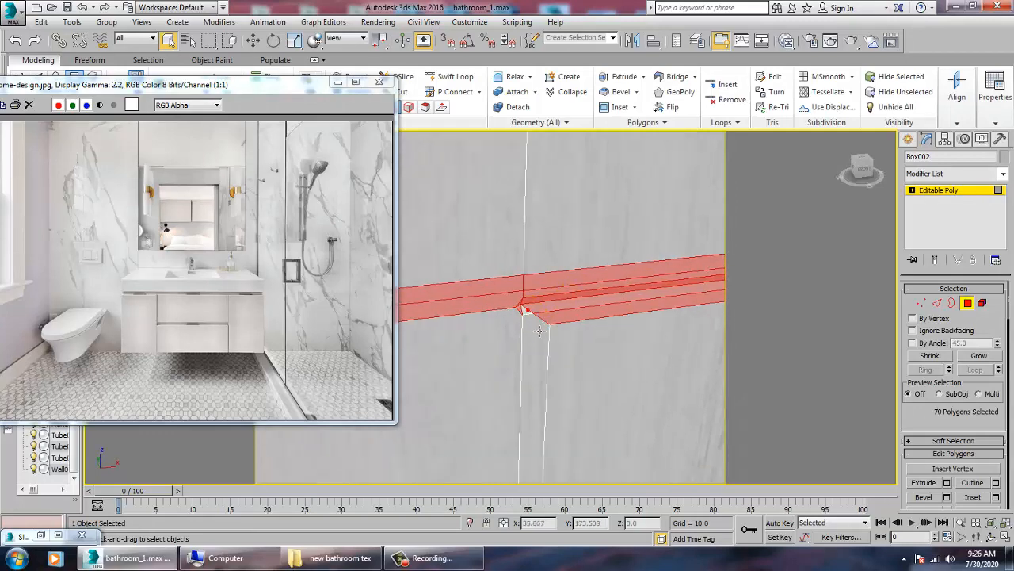
pyautogui.keyDown('ctrl'); pyautogui.click(537, 329); pyautogui.keyUp('ctrl')
pyautogui.scroll(-5, 537, 332)
pyautogui.scroll(4, 535, 337)
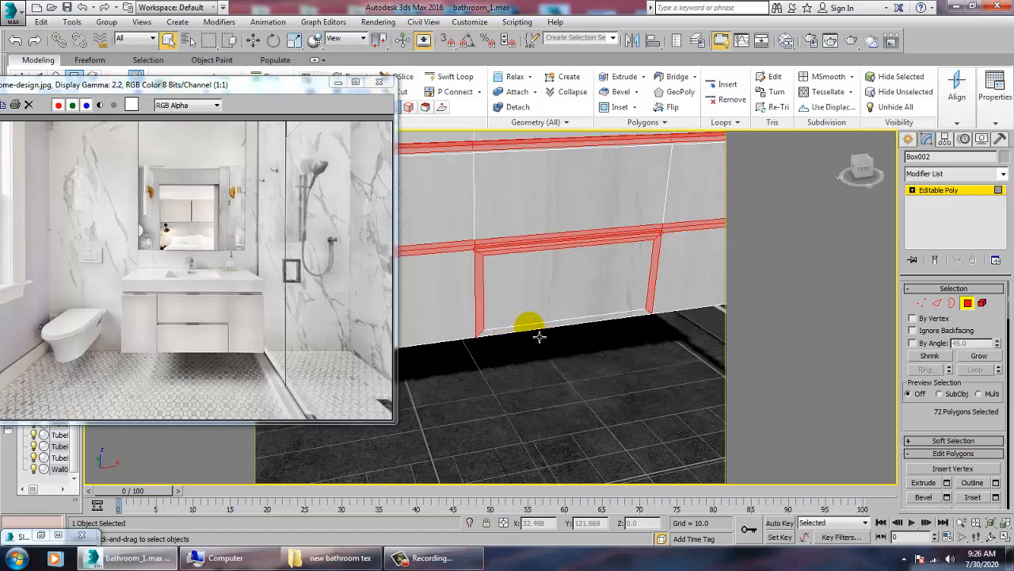
pyautogui.scroll(-5, 580, 356)
pyautogui.keyDown('alt'); pyautogui.moveTo(579, 356); pyautogui.dragTo(617, 331, button='middle'); pyautogui.keyUp('alt')
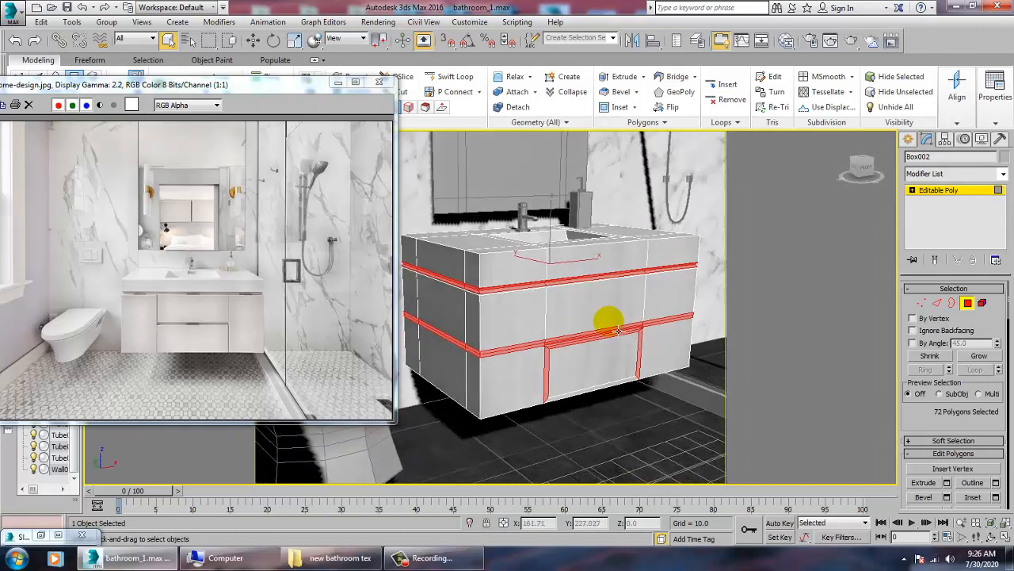
# Add a new VRayMtl below the white wood material in the material editor and name it "metal"
pyautogui.press('m')
pyautogui.moveTo(384, 356); pyautogui.dragTo(307, 176, button='middle')
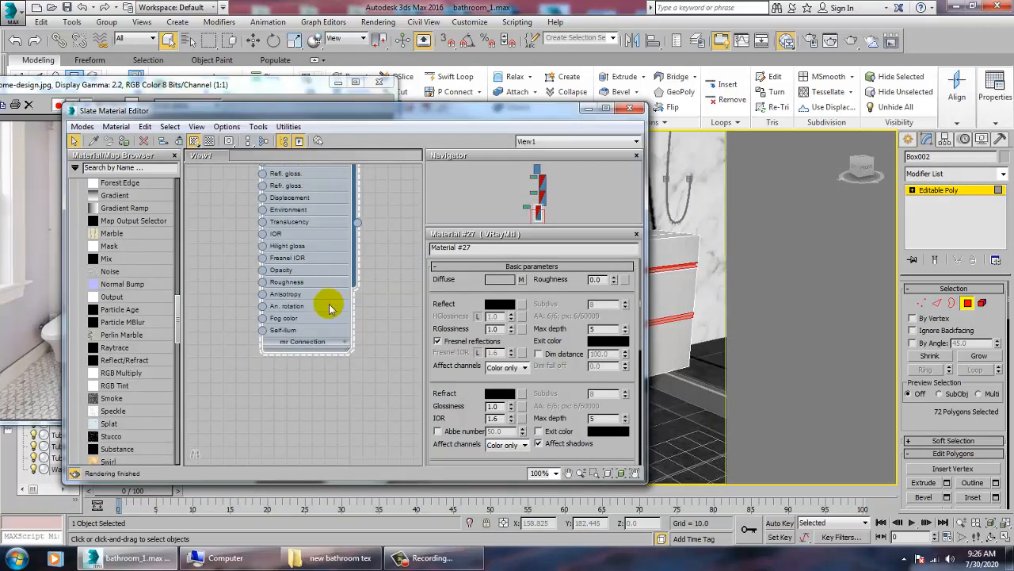
pyautogui.moveTo(331, 308); pyautogui.dragTo(306, 262, button='middle')
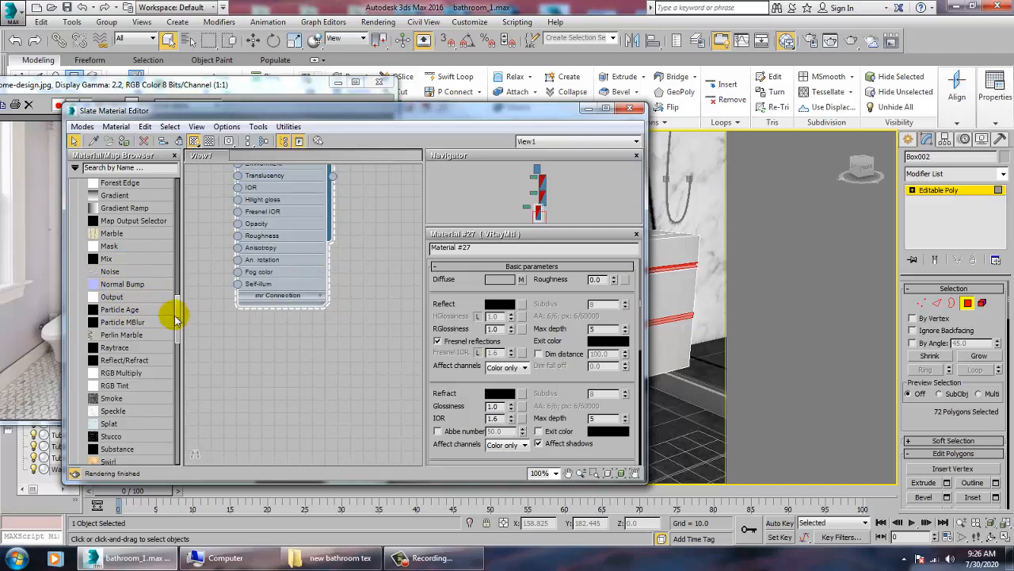
pyautogui.moveTo(176, 317); pyautogui.dragTo(190, 227)
pyautogui.moveTo(553, 386); pyautogui.dragTo(287, 337)
pyautogui.doubleClick(289, 340)
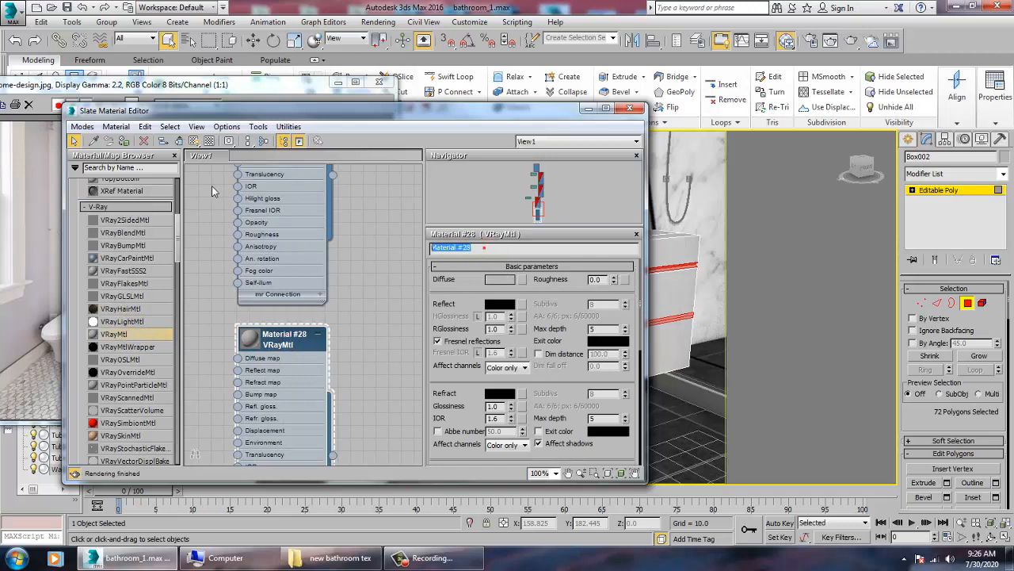
pyautogui.write('metal')
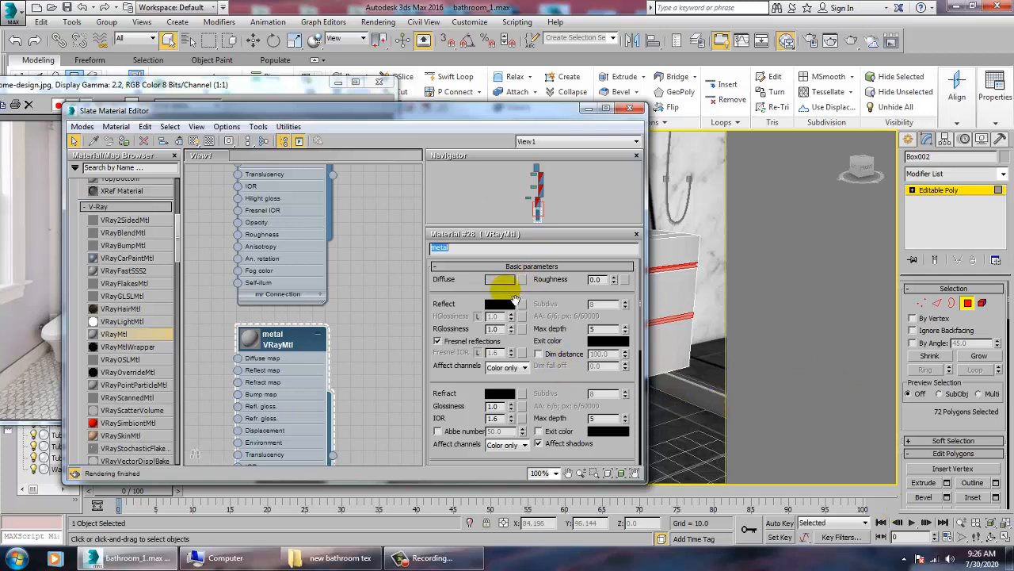
# Enlarge the metal material's preview, lighten its diffuse colour to a light grey and set its reflection colour to grey value 161
pyautogui.click(247, 338)
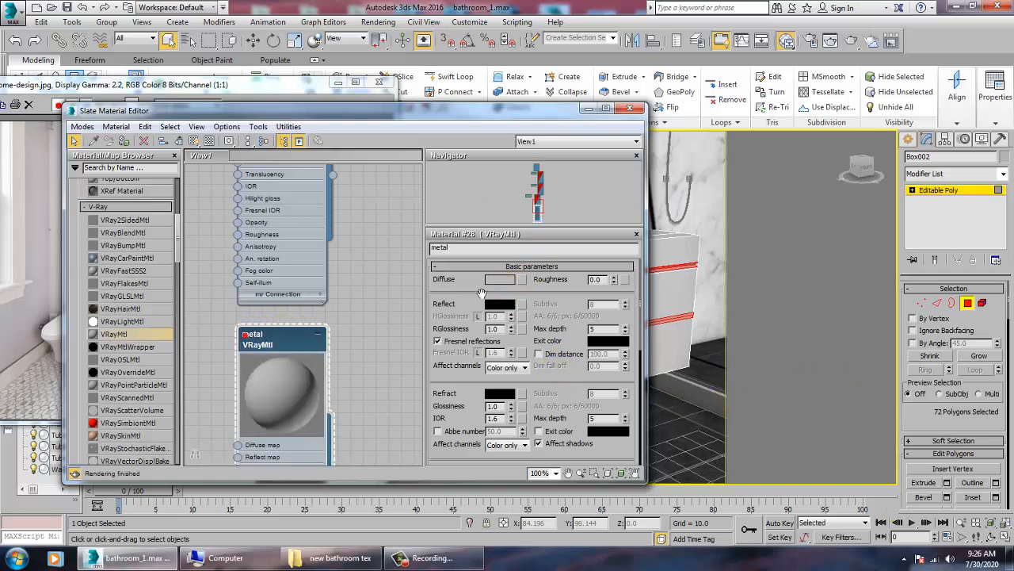
pyautogui.click(504, 279)
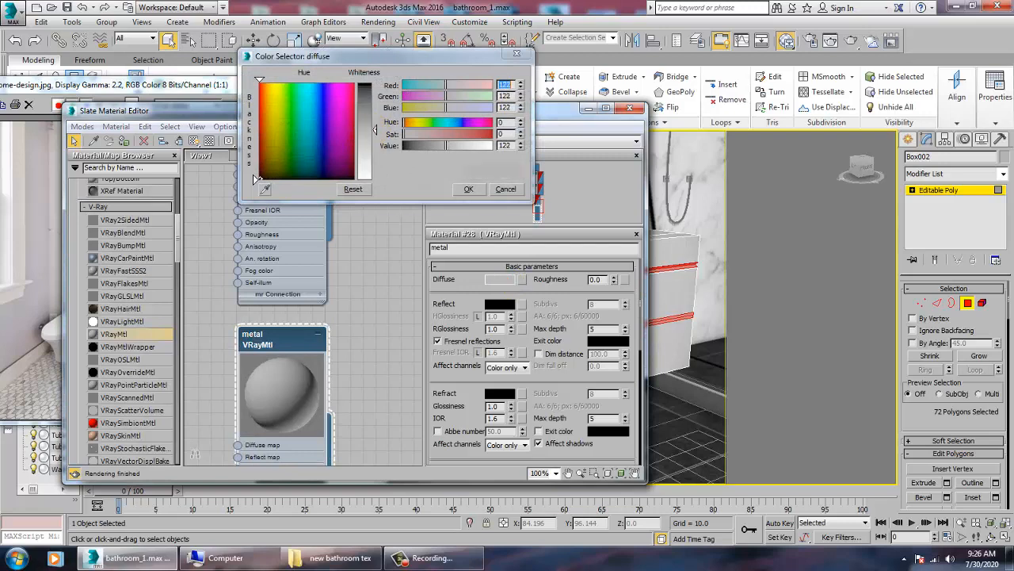
pyautogui.click(468, 188)
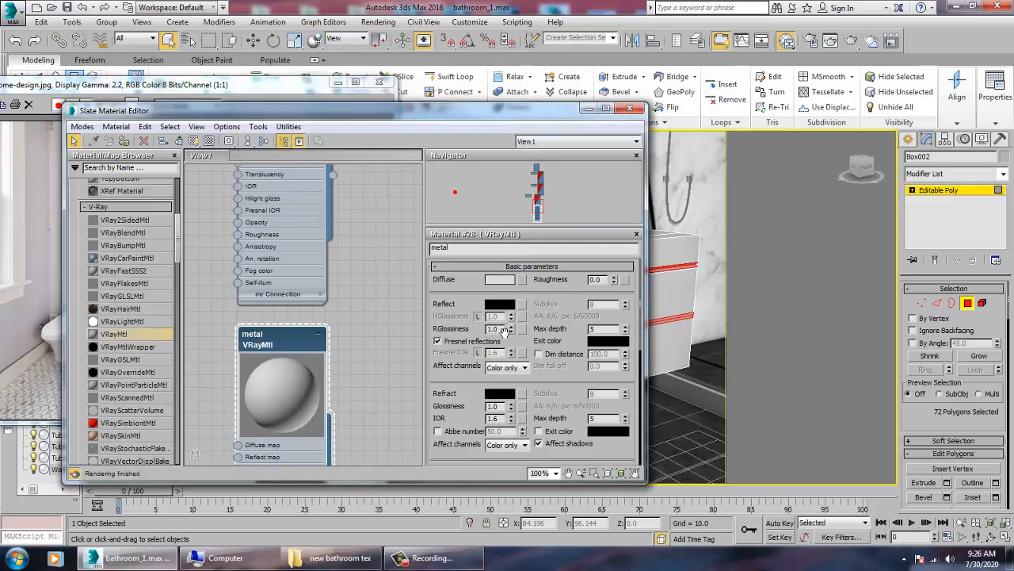
pyautogui.click(500, 305)
pyautogui.moveTo(372, 111); pyautogui.dragTo(381, 149)
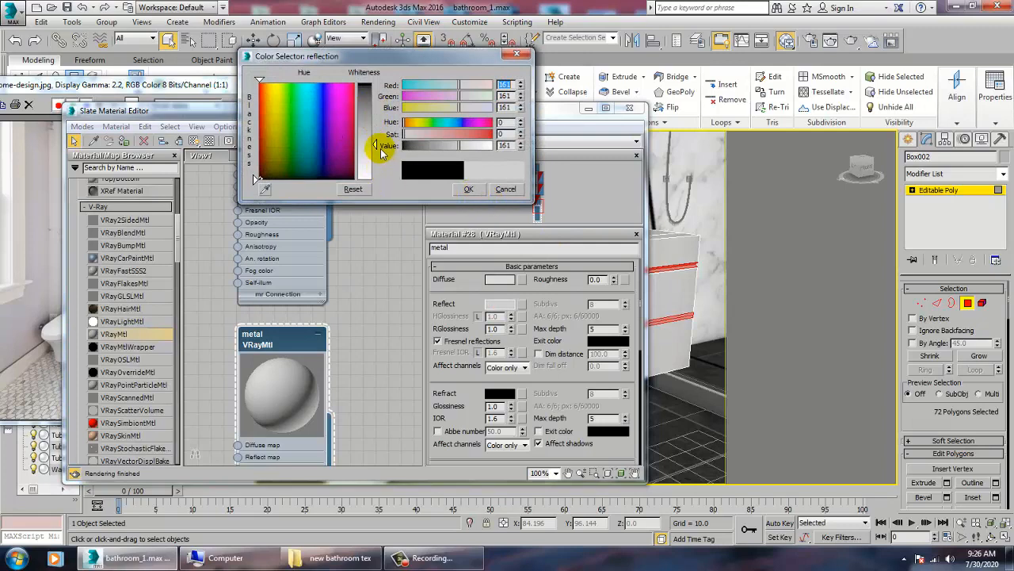
pyautogui.click(468, 188)
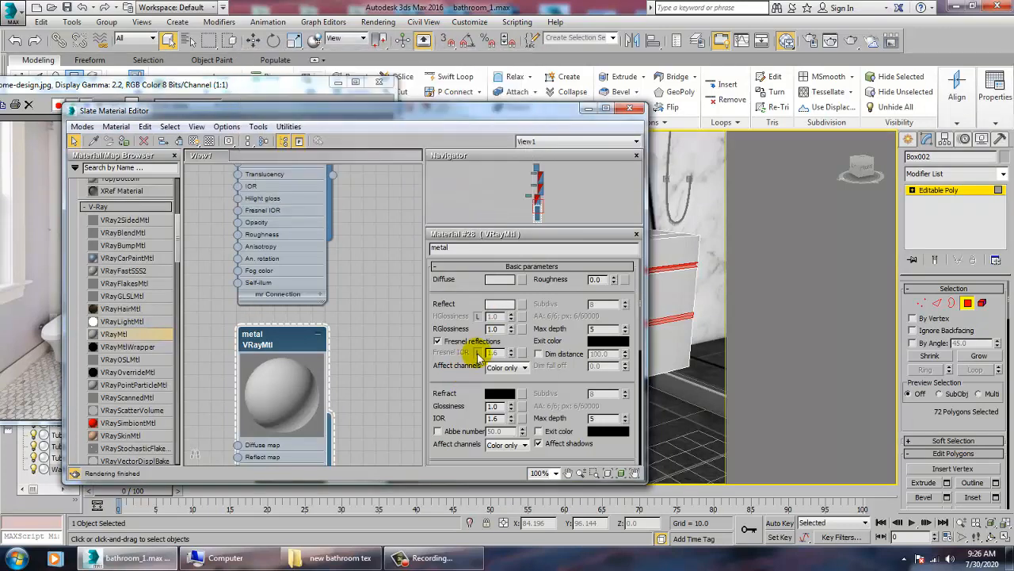
# Set the metal's Fresnel IOR to 0.6, turn off Fresnel reflections, and set highlight glossiness to 0.38 and reflection glossiness to 0.84
pyautogui.click(436, 342)
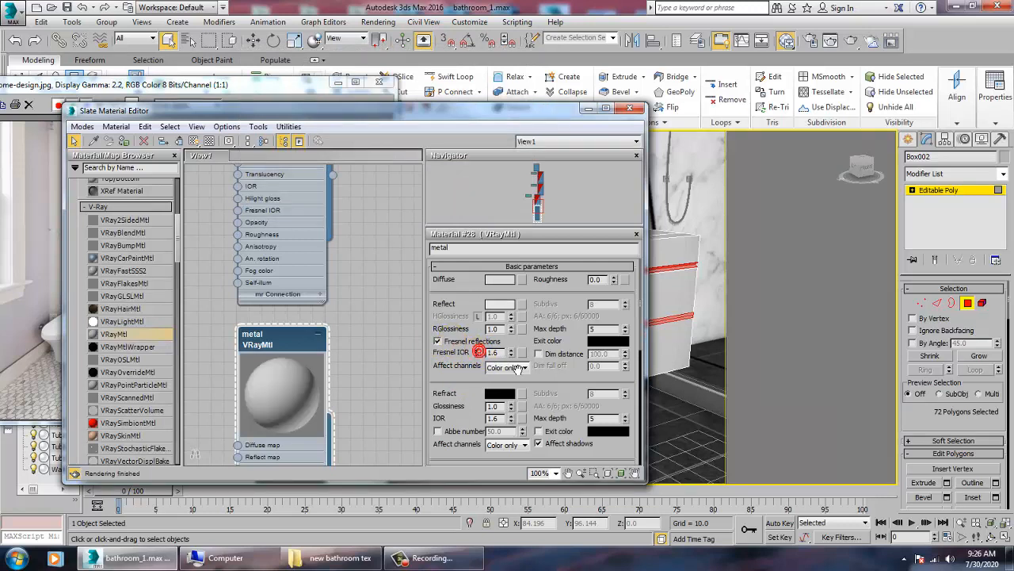
pyautogui.rightClick(511, 352)
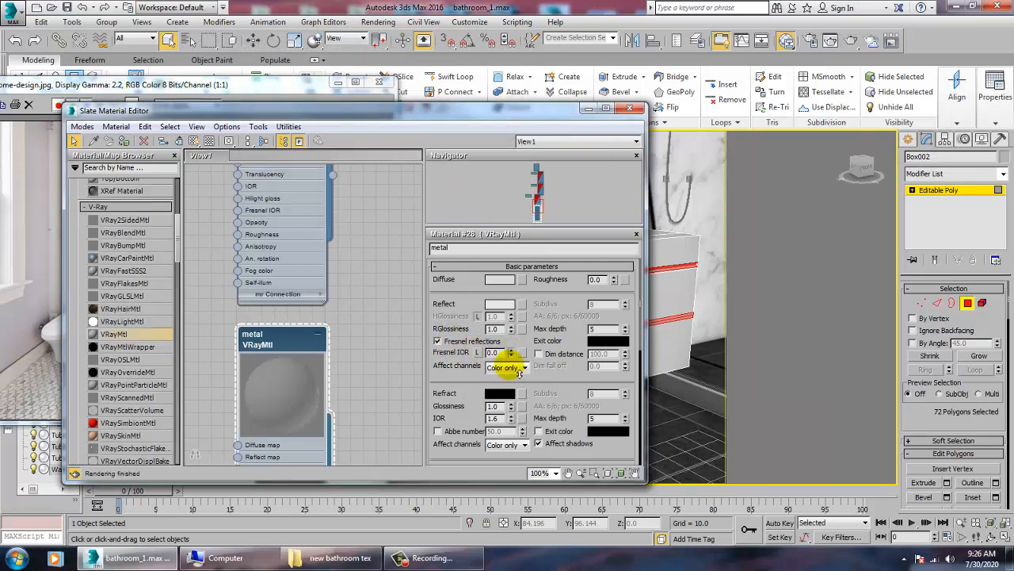
pyautogui.moveTo(519, 373); pyautogui.dragTo(522, 353)
pyautogui.click(450, 342)
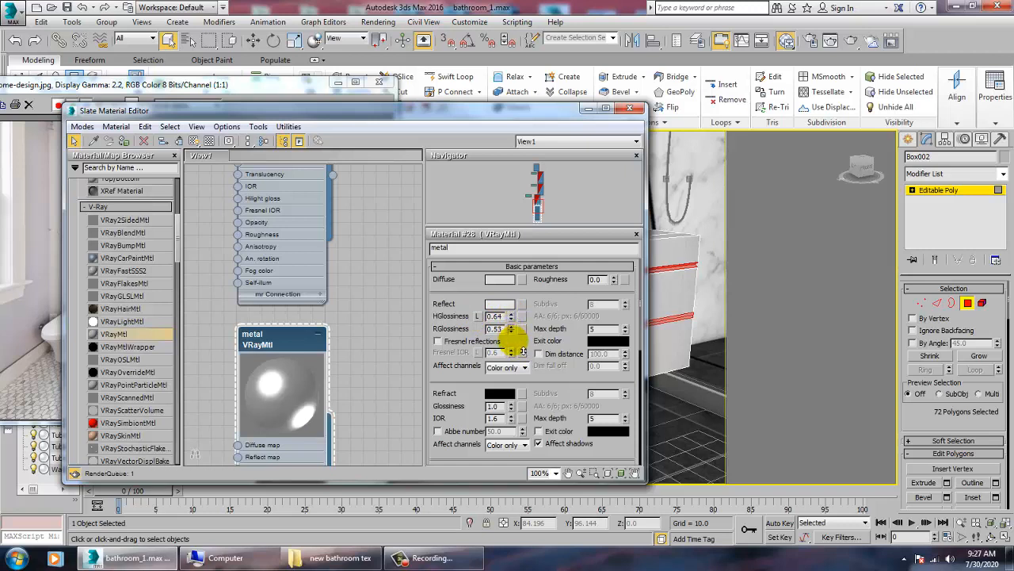
pyautogui.moveTo(510, 315); pyautogui.dragTo(523, 332)
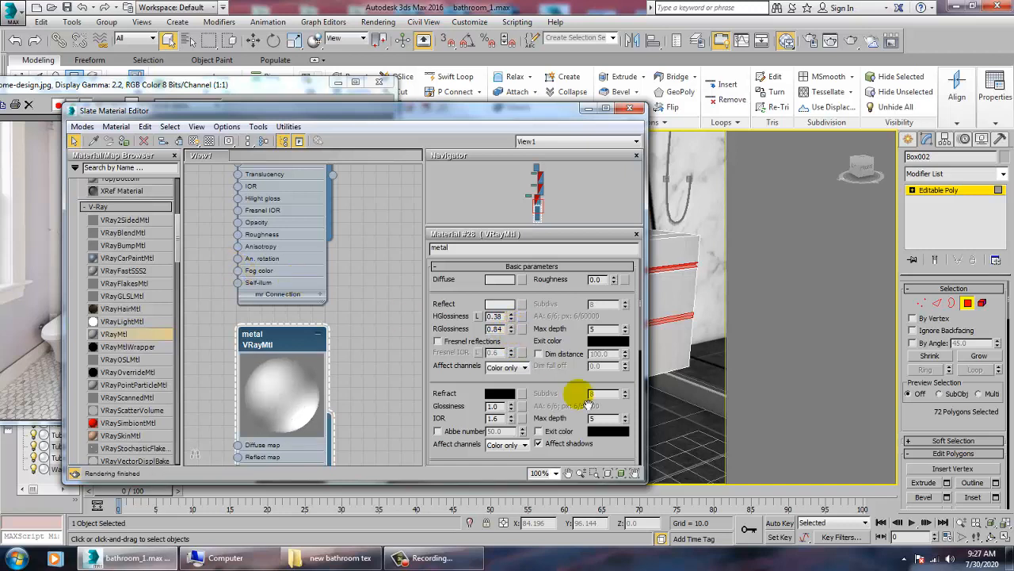
# Assign the metal material to the selected groove polygons, show it in the viewport and minimise the material editor
pyautogui.click(124, 142)
pyautogui.click(193, 140)
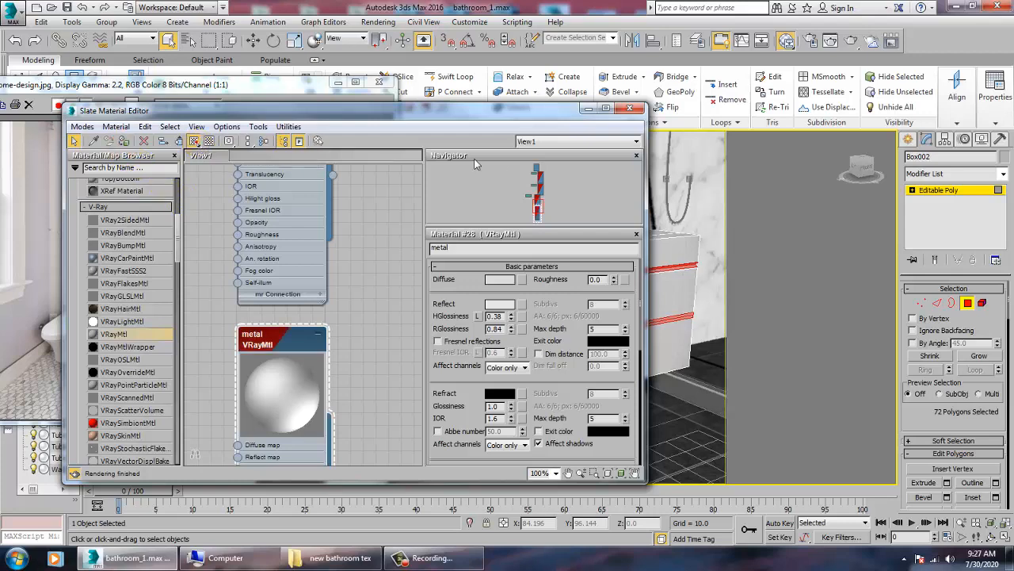
pyautogui.click(587, 109)
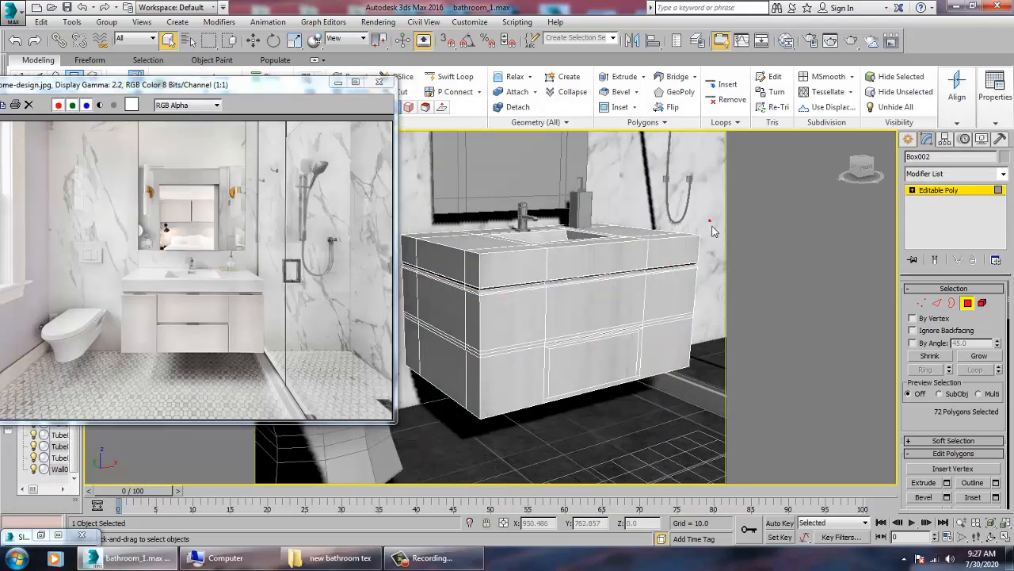
# Frame the vanity's front corner with the upper groove closely and render a test image of it
pyautogui.moveTo(675, 316)
pyautogui.keyDown('alt'); pyautogui.mouseDown(button='middle')
pyautogui.moveTo(620, 339)
pyautogui.moveTo(549, 317)
pyautogui.moveTo(583, 341)
pyautogui.moveTo(530, 343)
pyautogui.mouseUp(button='middle'); pyautogui.keyUp('alt')
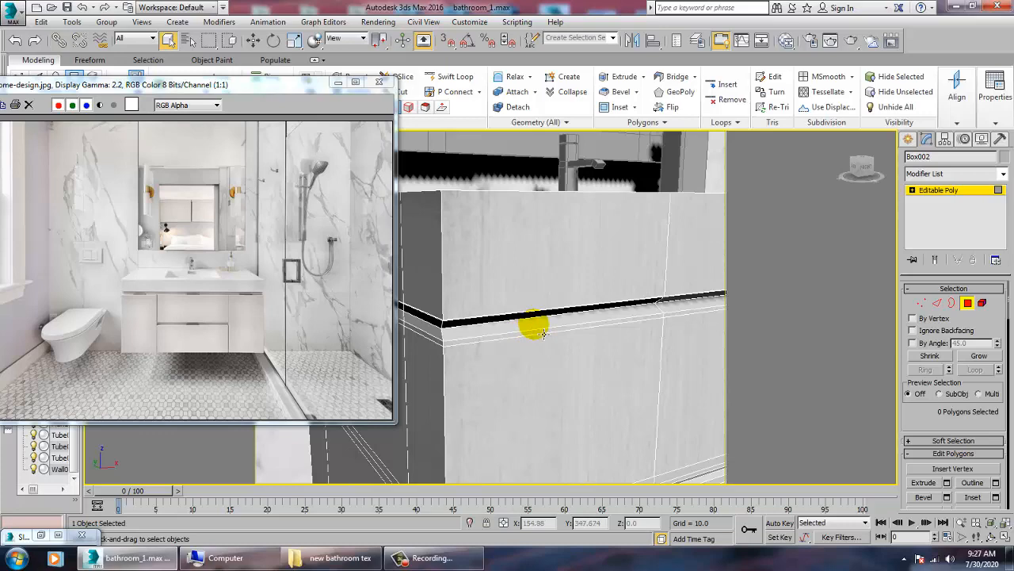
pyautogui.click(378, 22)
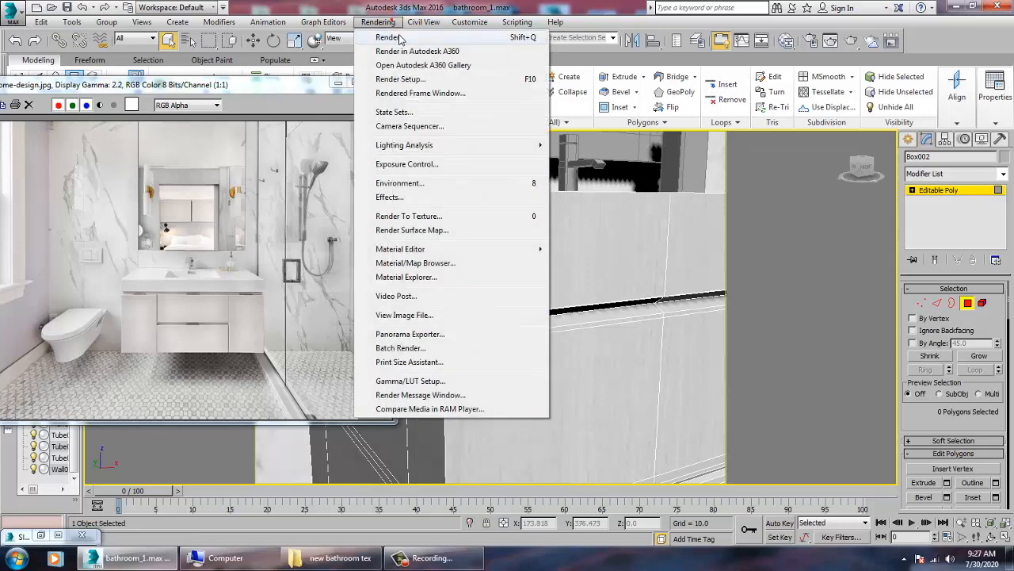
pyautogui.click(401, 40)
pyautogui.click(401, 39)
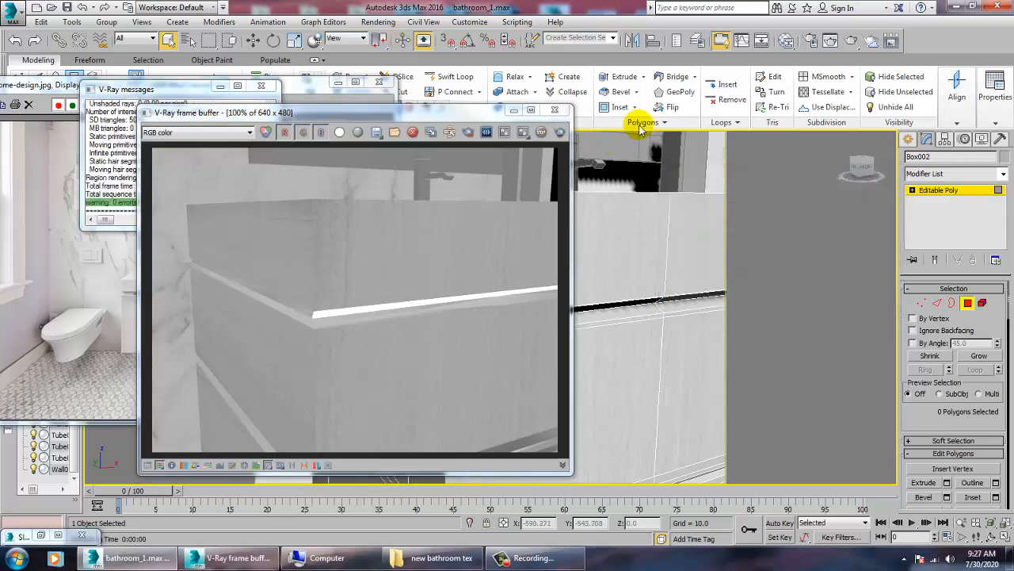
# Close the test render, view the whole vanity again and leave polygon editing on it
pyautogui.click(553, 111)
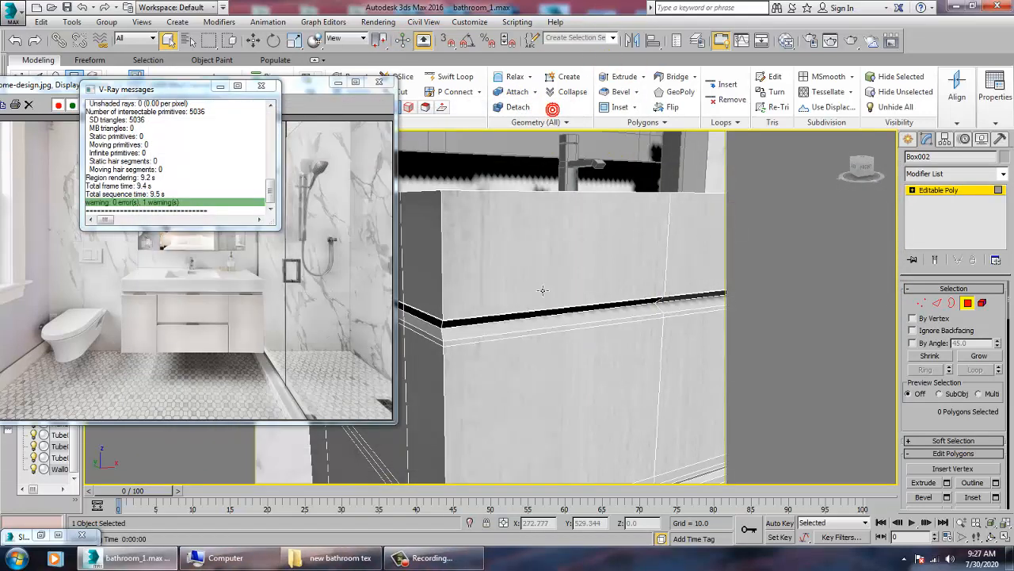
pyautogui.scroll(-5, 643, 294)
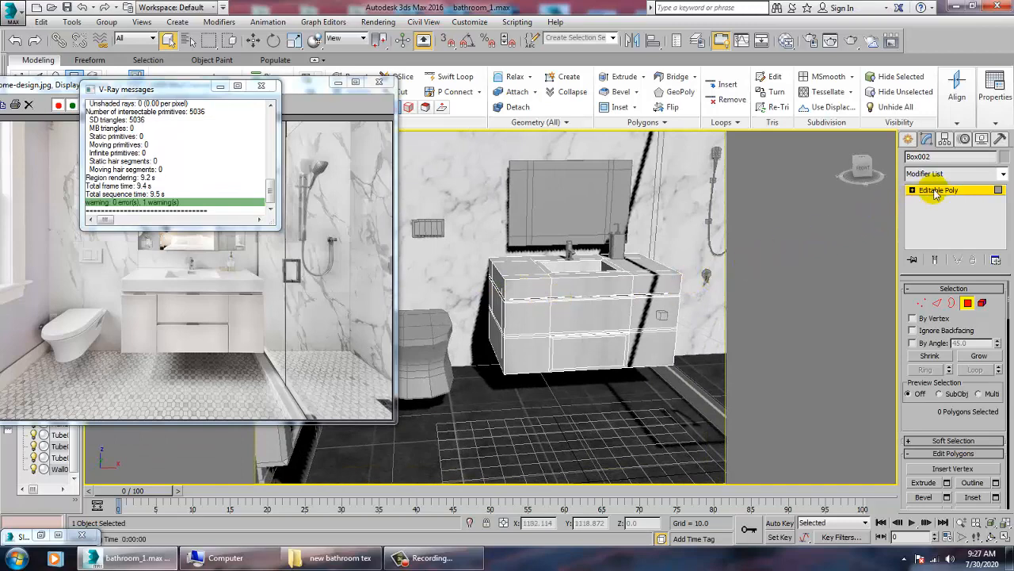
pyautogui.keyDown('alt'); pyautogui.moveTo(530, 290); pyautogui.dragTo(645, 306, button='middle'); pyautogui.keyUp('alt')
pyautogui.click(632, 273)
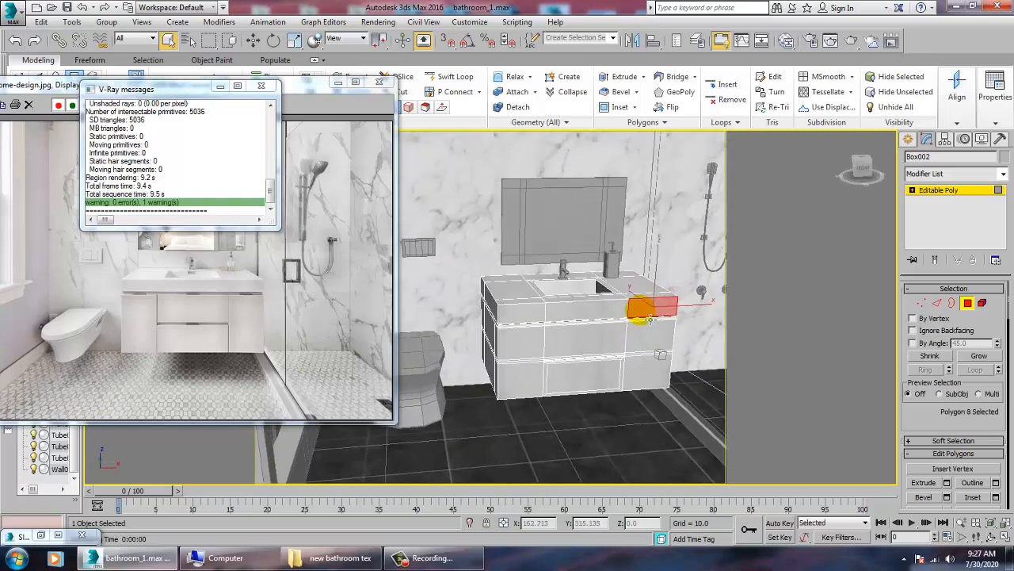
pyautogui.click(930, 194)
pyautogui.click(456, 265)
# Assign a Noise map to the Bump slot of the vanity's white wood material (Material #27)
pyautogui.press('m')
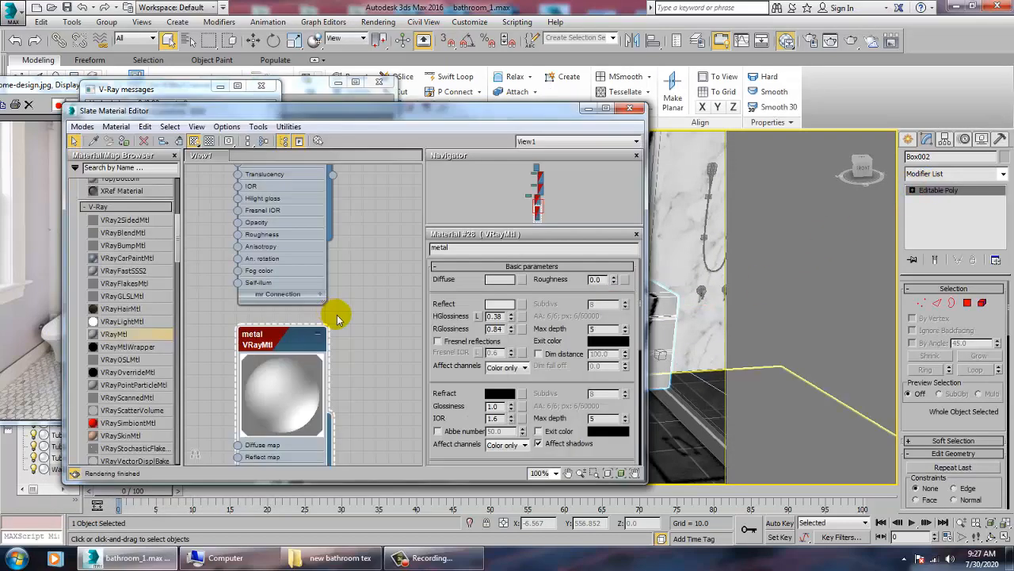
pyautogui.moveTo(304, 272); pyautogui.dragTo(357, 331, button='middle')
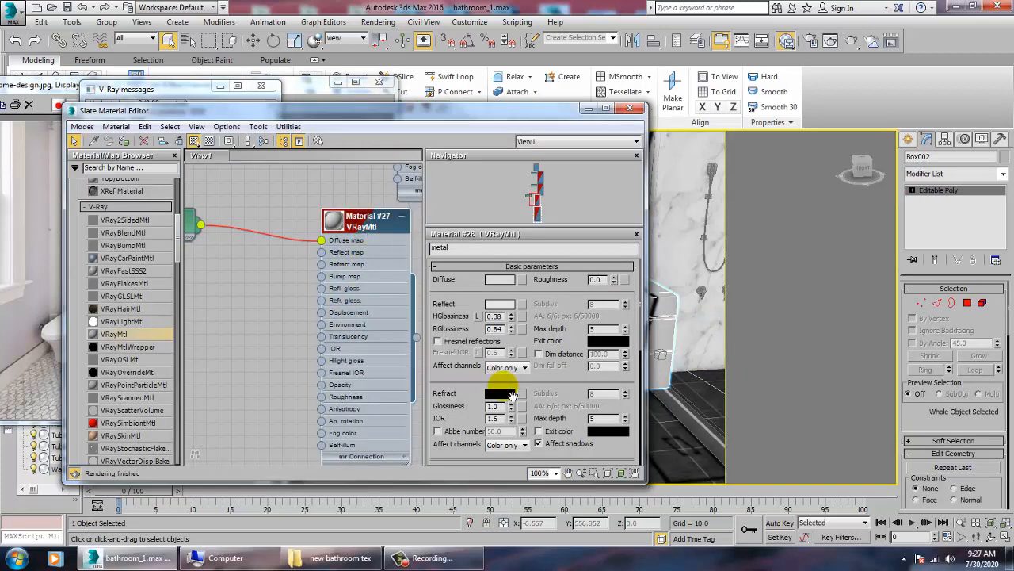
pyautogui.scroll(-5, 568, 380)
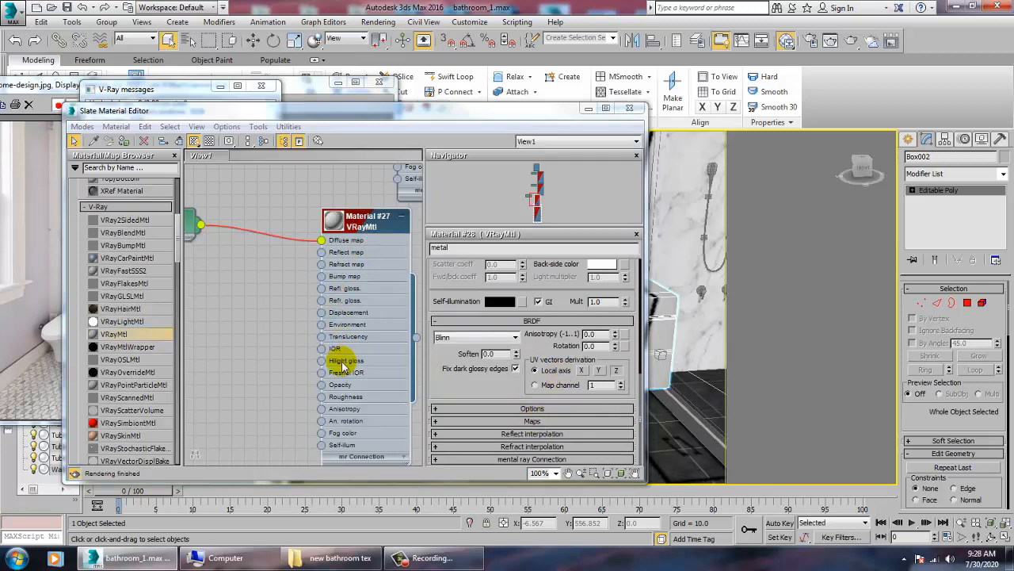
pyautogui.click(341, 278)
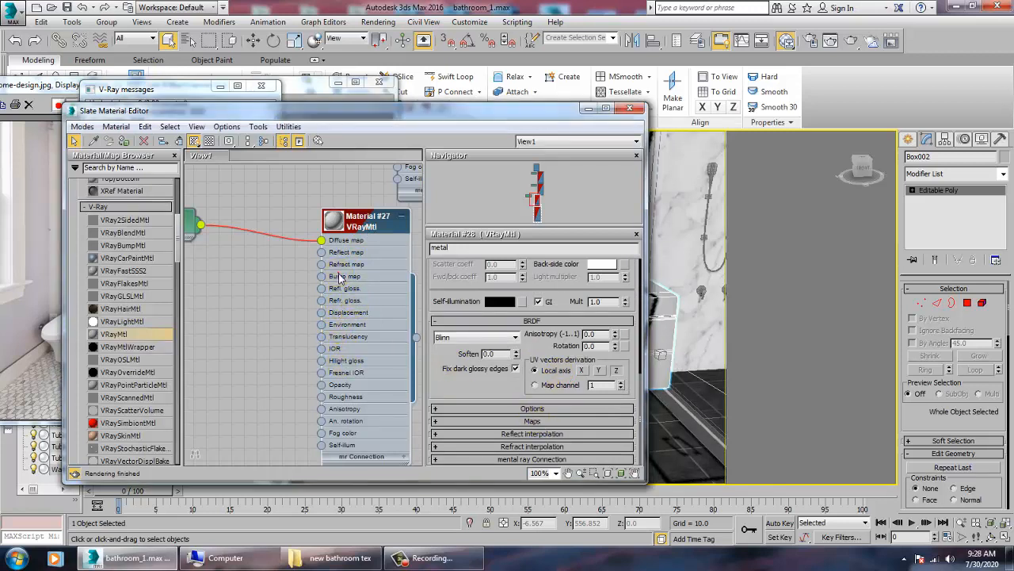
pyautogui.doubleClick(343, 279)
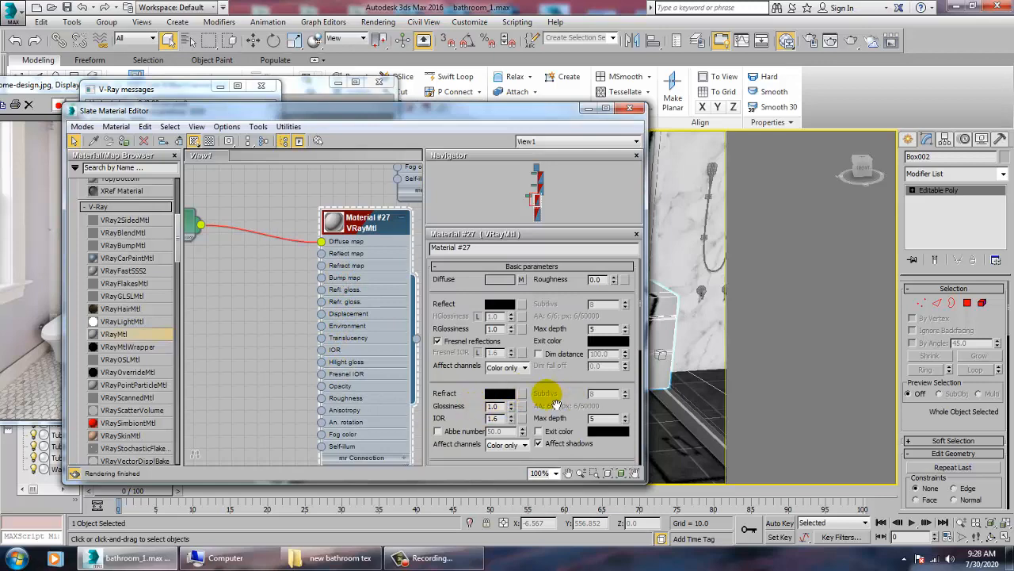
pyautogui.click(534, 420)
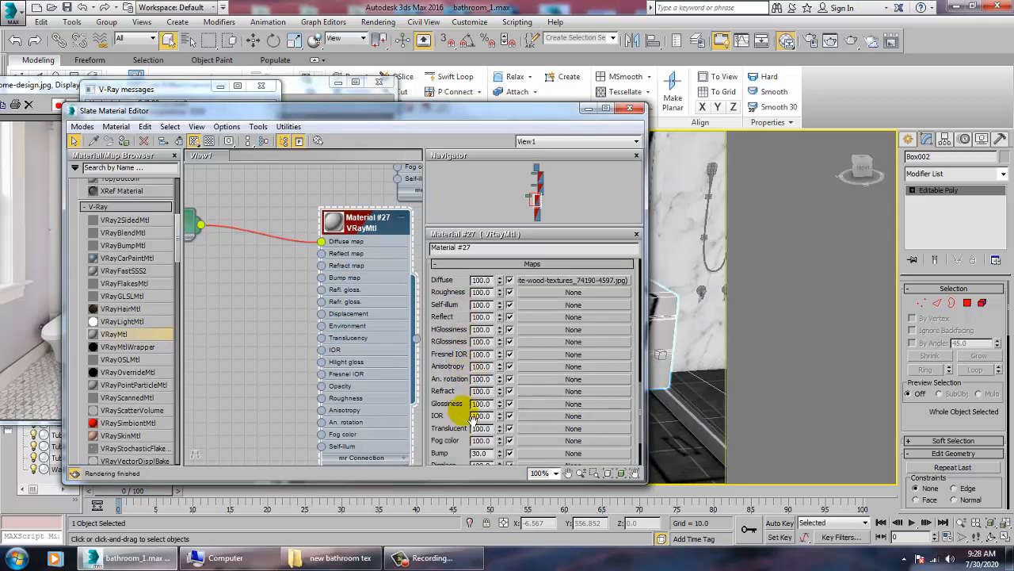
pyautogui.click(582, 453)
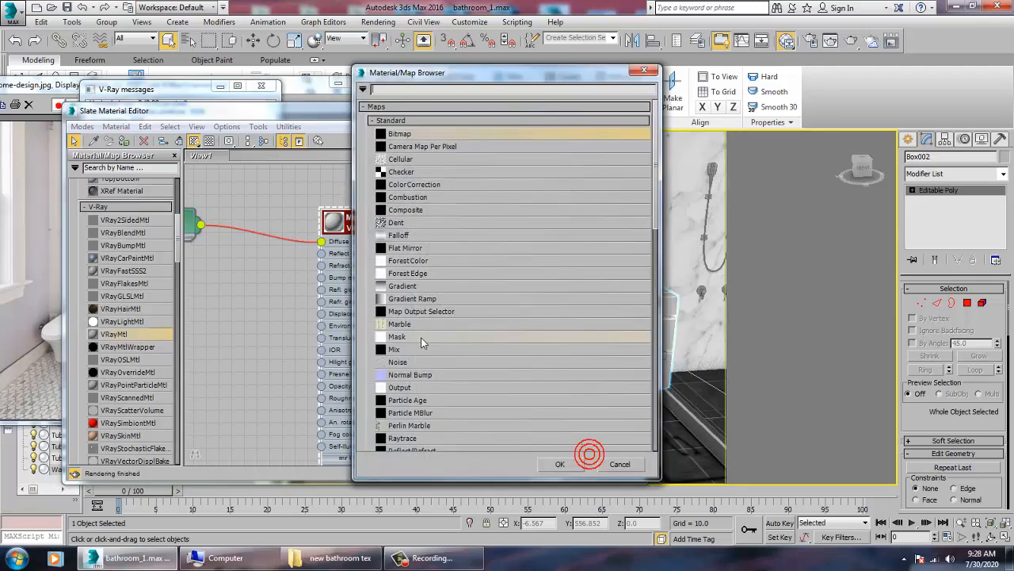
pyautogui.doubleClick(406, 361)
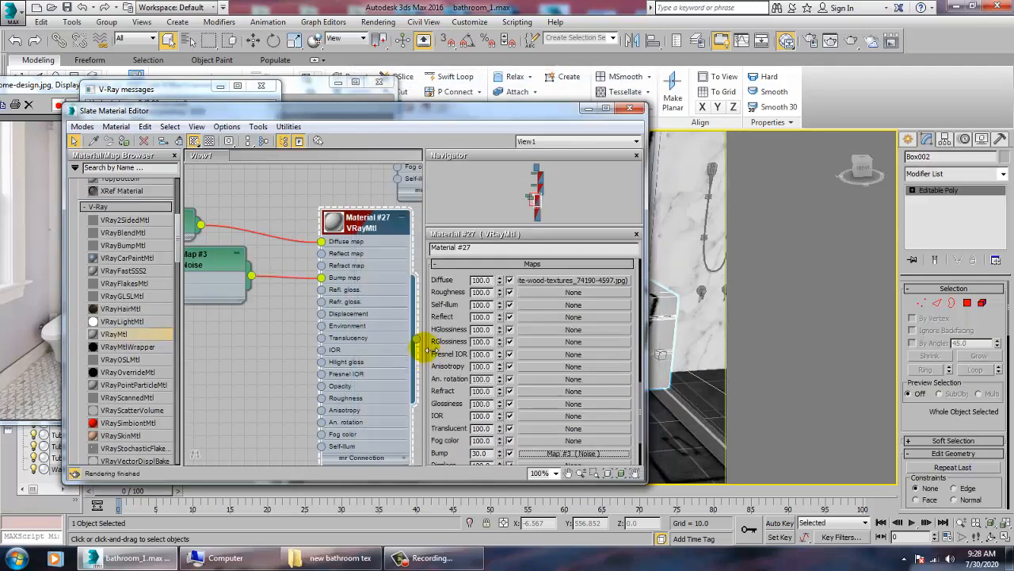
# Set the bump noise to Turbulence with size 2, trying 0.5 first, enlarge the wood material's preview and minimise the material editor
pyautogui.click(564, 453)
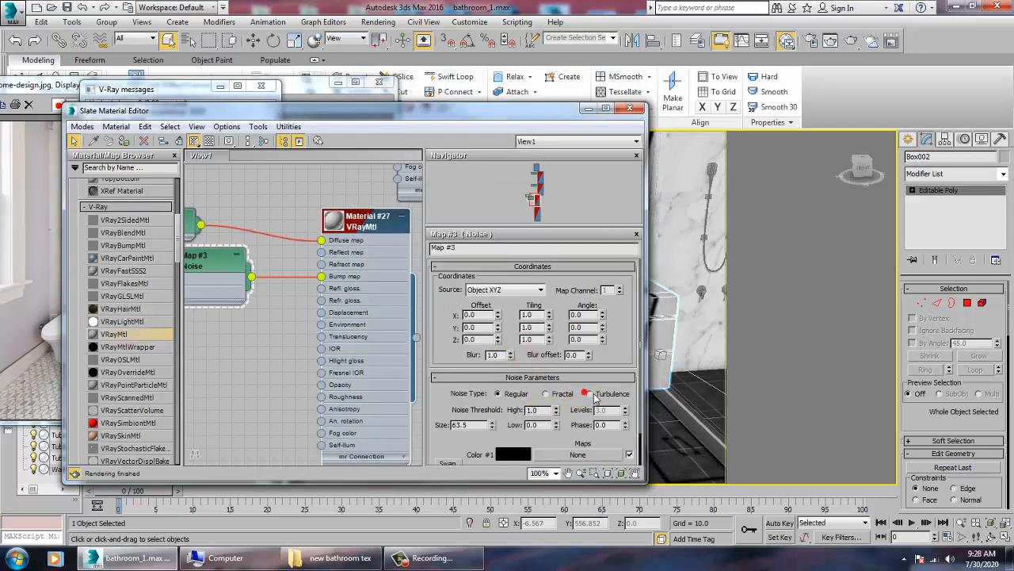
pyautogui.click(586, 394)
pyautogui.doubleClick(466, 425)
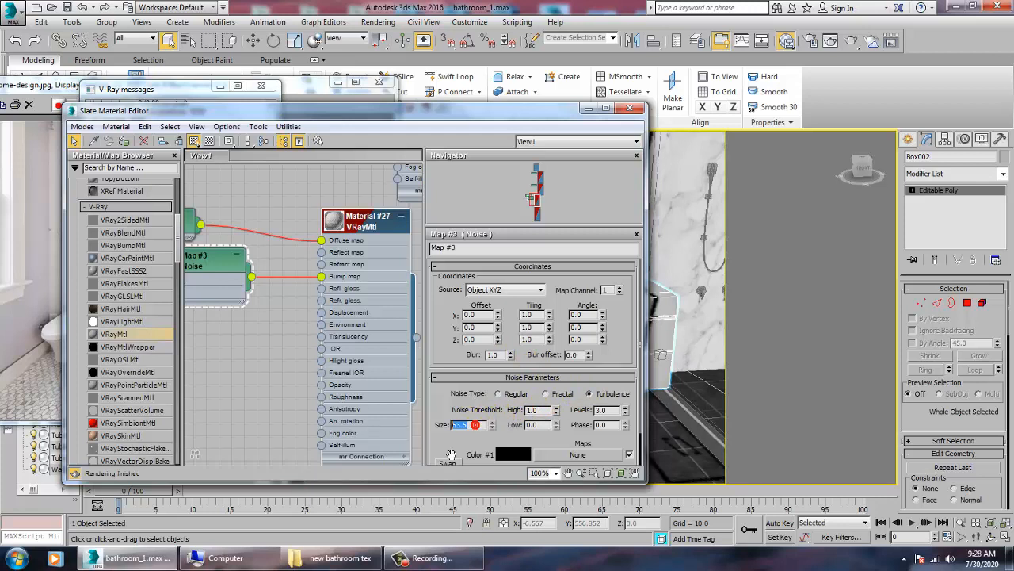
pyautogui.write('0.5')
pyautogui.press('Return')
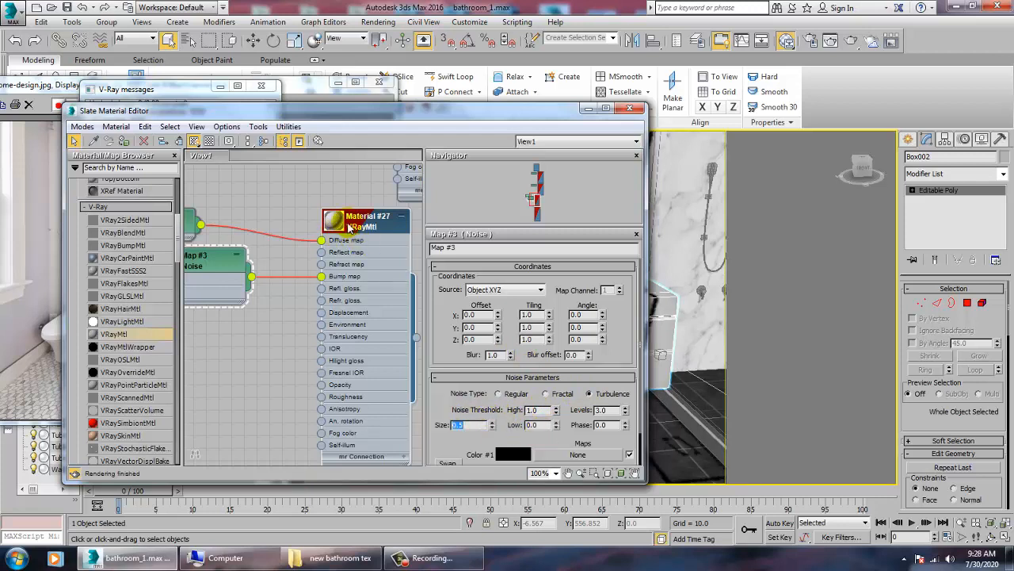
pyautogui.doubleClick(349, 226)
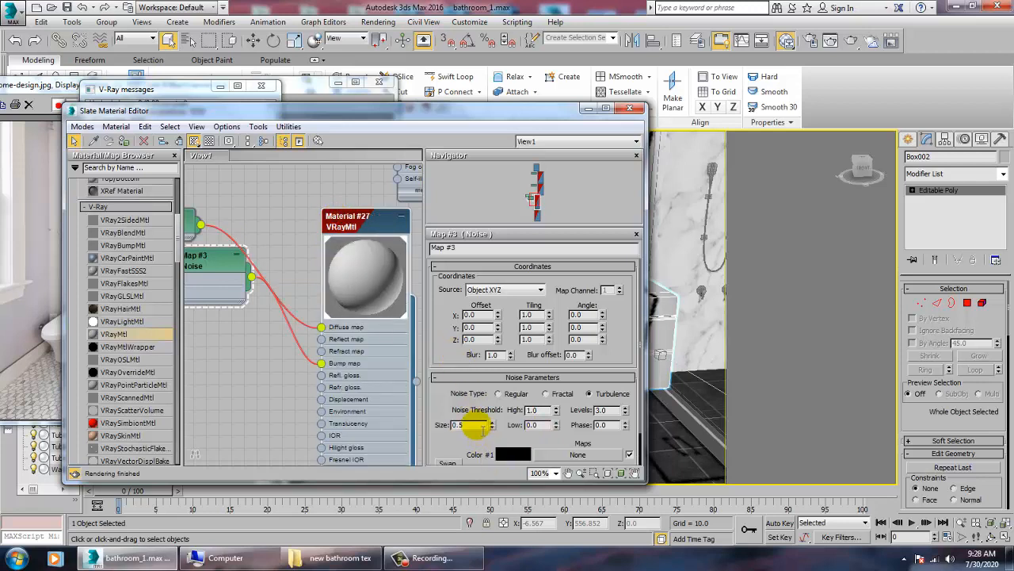
pyautogui.write('2')
pyautogui.press('Return')
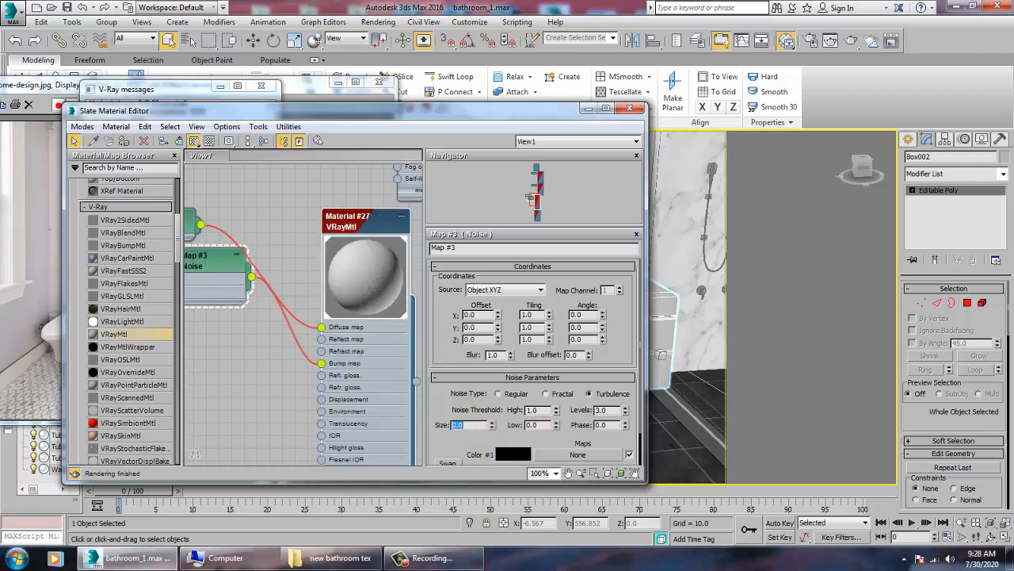
pyautogui.click(587, 109)
# Select the shower enclosure object that includes the raised curb on the floor
pyautogui.scroll(-5, 515, 269)
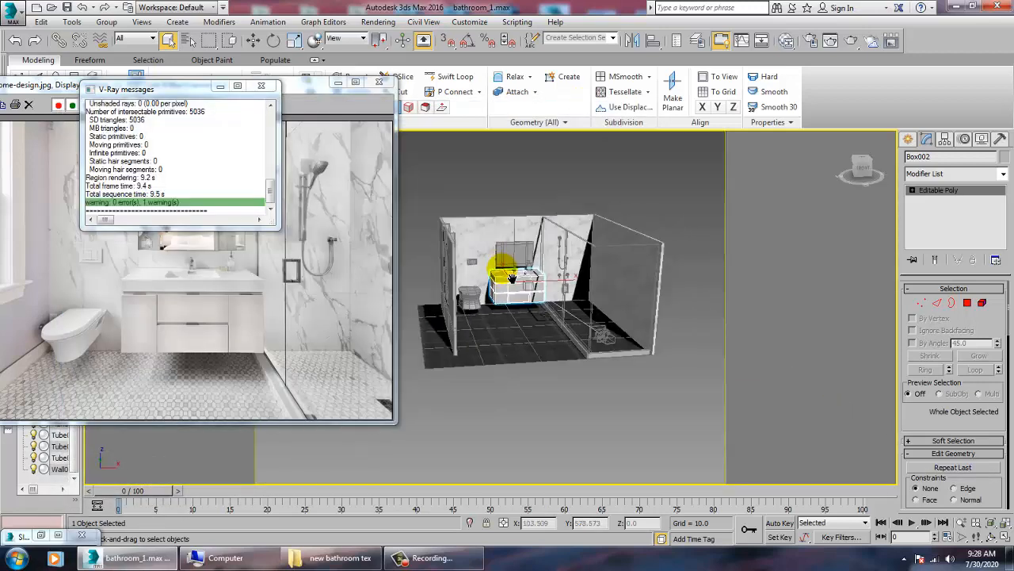
pyautogui.moveTo(533, 277)
pyautogui.keyDown('alt'); pyautogui.mouseDown(button='middle')
pyautogui.moveTo(475, 245)
pyautogui.moveTo(545, 278)
pyautogui.mouseUp(button='middle'); pyautogui.keyUp('alt')
pyautogui.keyDown('alt'); pyautogui.moveTo(512, 376); pyautogui.dragTo(571, 325, button='middle'); pyautogui.keyUp('alt')
pyautogui.scroll(3, 569, 323)
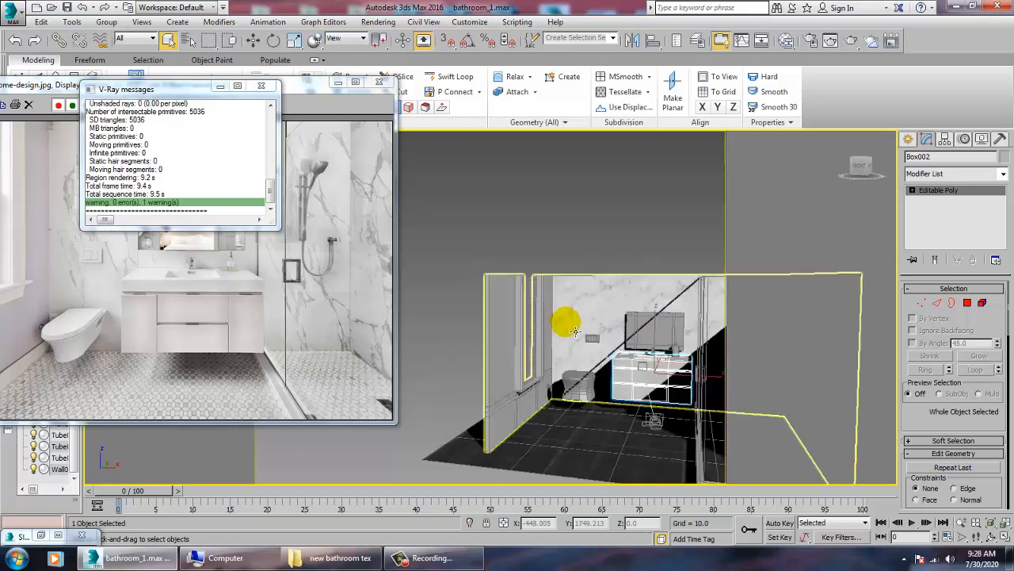
pyautogui.click(533, 358)
pyautogui.scroll(5, 527, 324)
pyautogui.keyDown('alt'); pyautogui.moveTo(550, 319); pyautogui.dragTo(358, 245, button='middle'); pyautogui.keyUp('alt')
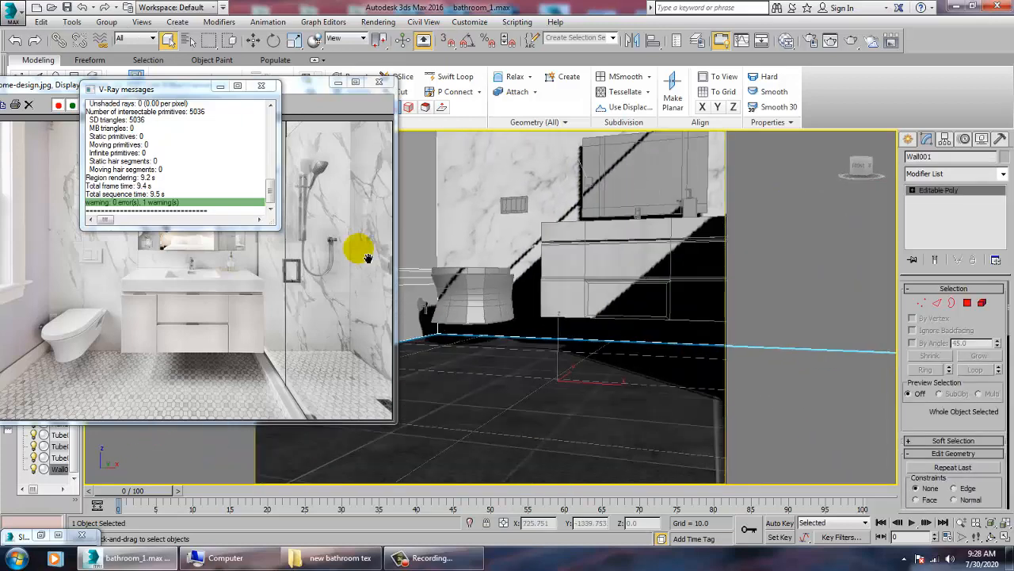
pyautogui.keyDown('alt'); pyautogui.moveTo(621, 339); pyautogui.dragTo(581, 340, button='middle'); pyautogui.keyUp('alt')
pyautogui.click(602, 370)
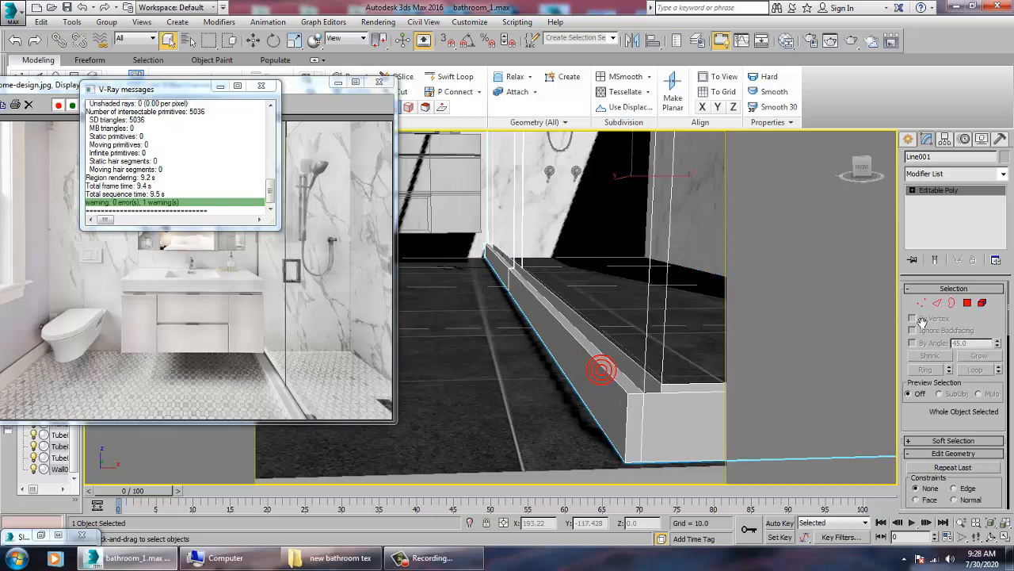
# Select only the curb polygons along the base of the shower enclosure, leaving out the glass panels above
pyautogui.click(966, 302)
pyautogui.press('z')
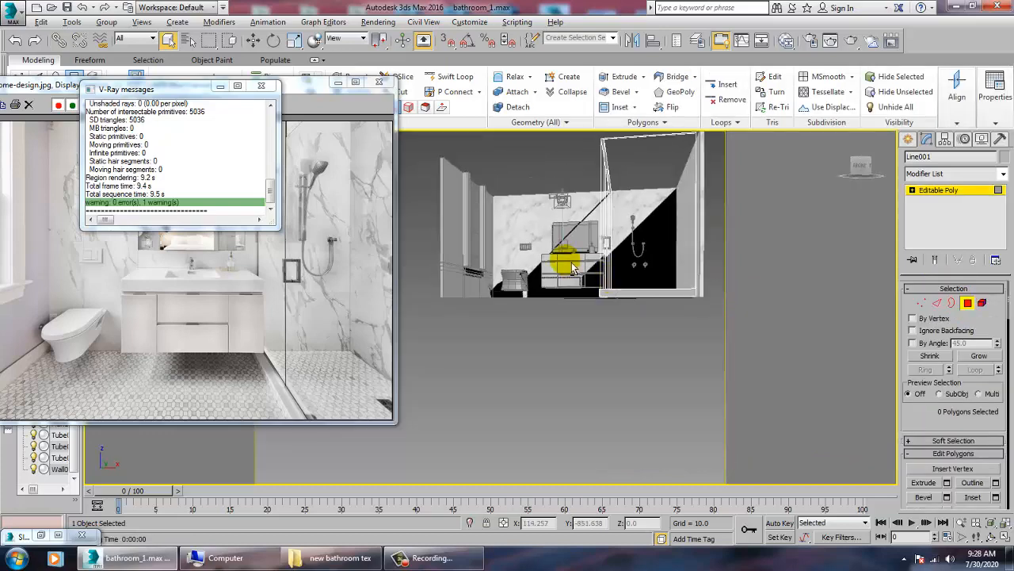
pyautogui.moveTo(634, 280)
pyautogui.keyDown('alt'); pyautogui.mouseDown(button='middle')
pyautogui.moveTo(796, 310)
pyautogui.moveTo(624, 288)
pyautogui.mouseUp(button='middle'); pyautogui.keyUp('alt')
pyautogui.moveTo(679, 274); pyautogui.dragTo(483, 392)
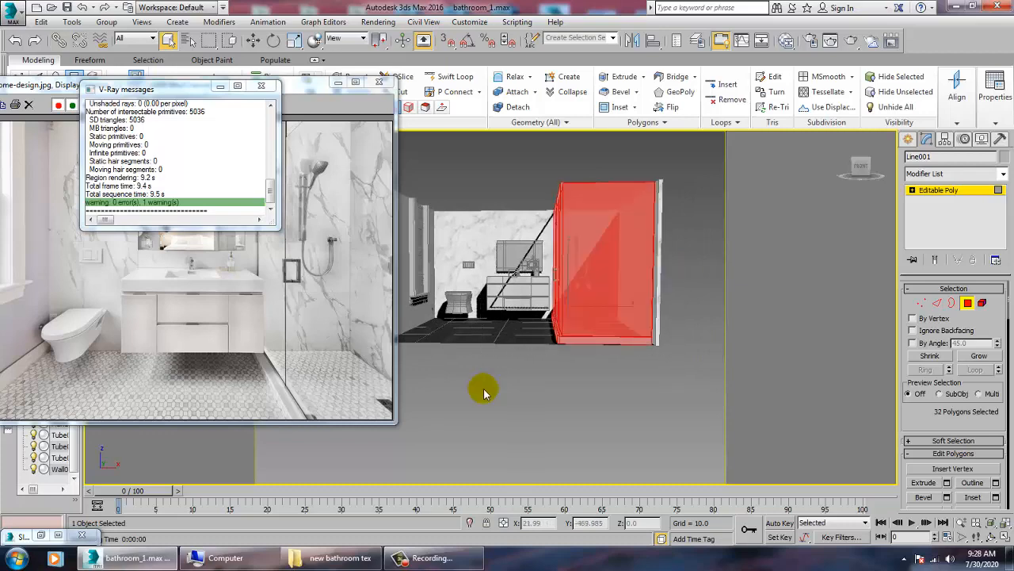
pyautogui.keyDown('alt'); pyautogui.moveTo(708, 279); pyautogui.dragTo(690, 274); pyautogui.keyUp('alt')
pyautogui.keyDown('alt'); pyautogui.moveTo(657, 282); pyautogui.dragTo(570, 244, button='middle'); pyautogui.keyUp('alt')
pyautogui.scroll(6, 571, 243)
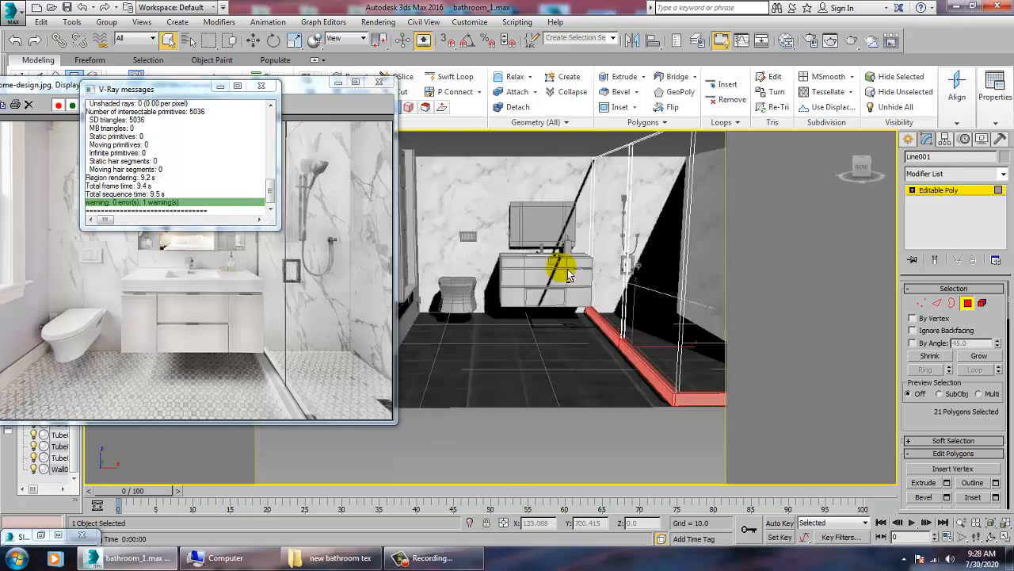
# Create a new VRayMtl and set its diffuse colour to white
pyautogui.press('m')
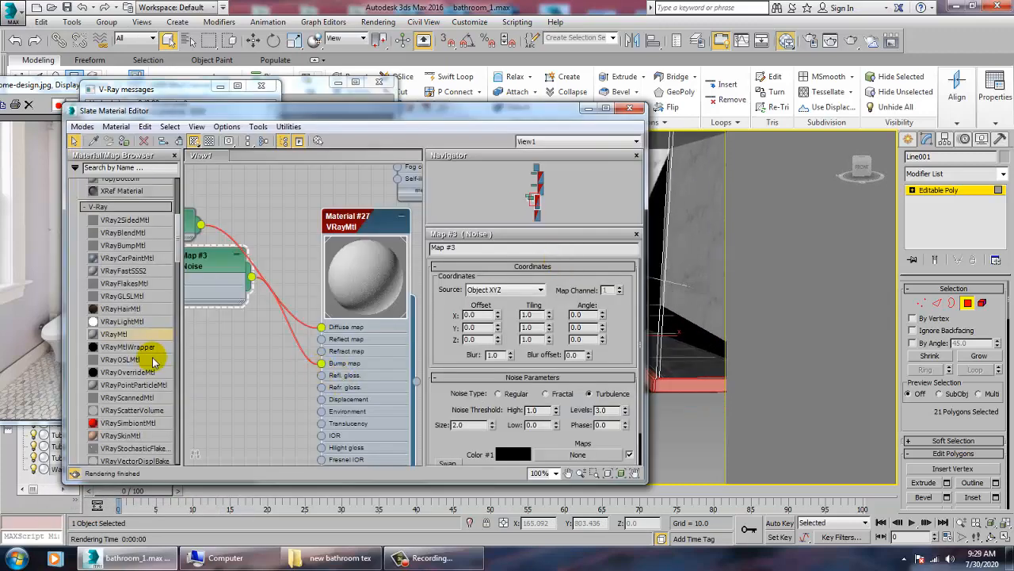
pyautogui.moveTo(237, 351); pyautogui.dragTo(247, 230, button='middle')
pyautogui.scroll(-4, 248, 230)
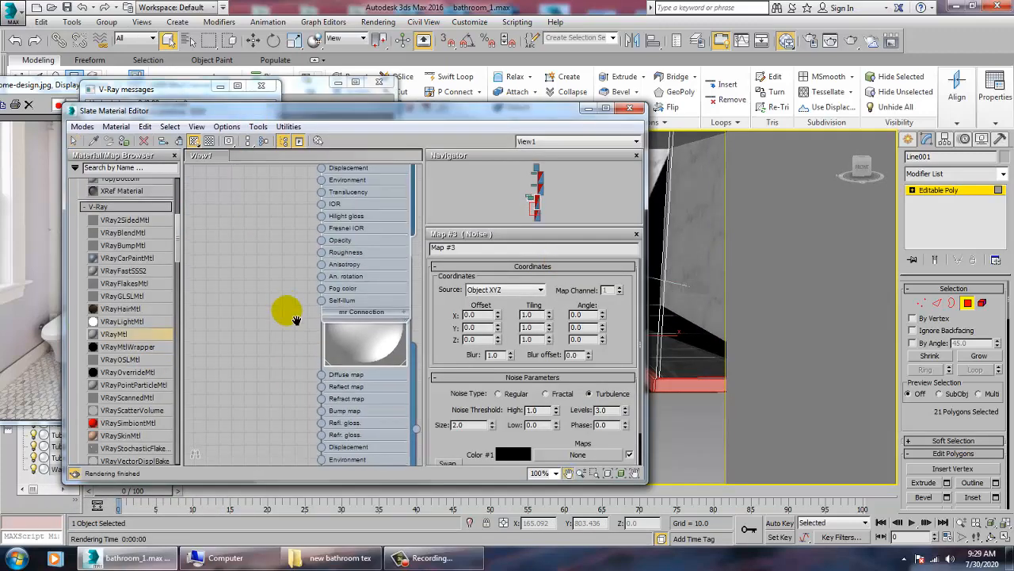
pyautogui.moveTo(226, 341); pyautogui.dragTo(240, 335)
pyautogui.doubleClick(237, 332)
pyautogui.click(495, 280)
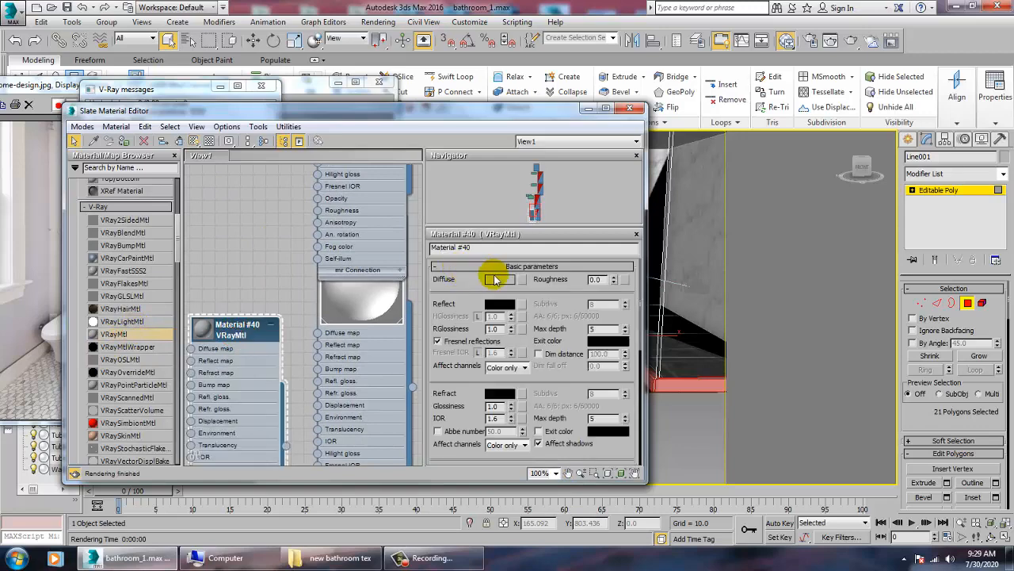
pyautogui.moveTo(369, 131); pyautogui.dragTo(370, 181)
pyautogui.click(468, 188)
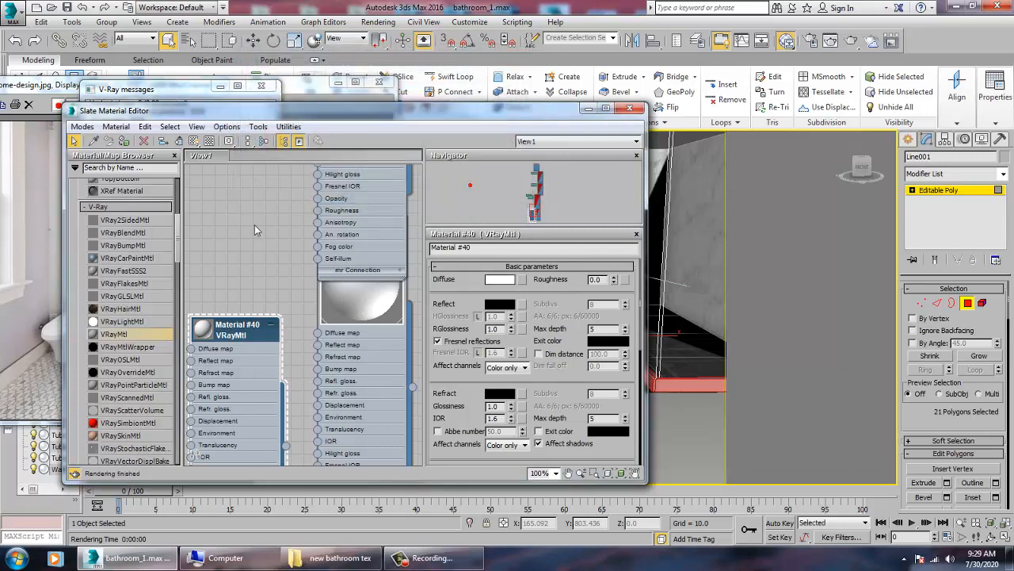
# Assign the white material to the selected curb polygons, show it in the viewport and minimise the material editor
pyautogui.click(125, 141)
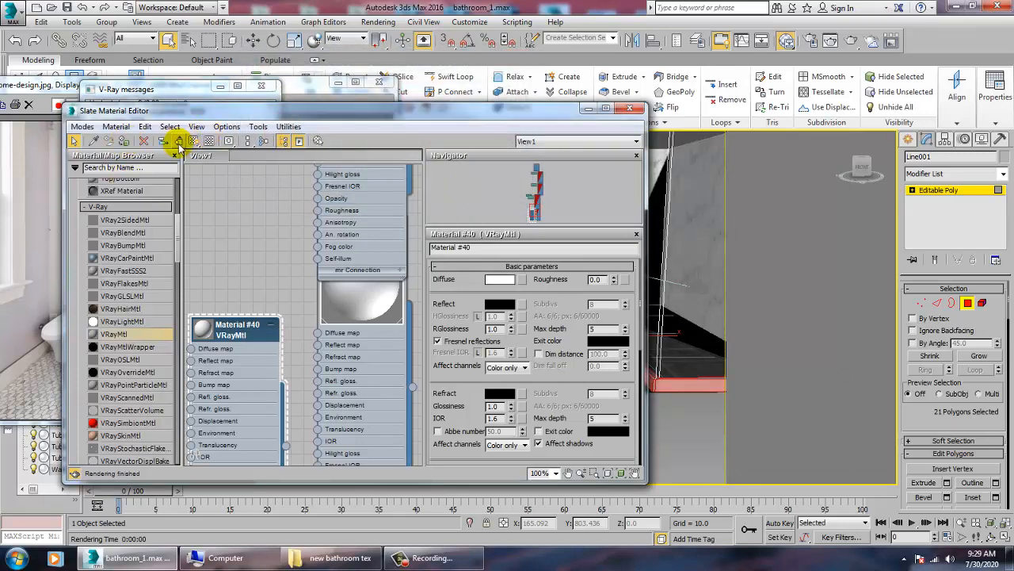
pyautogui.click(194, 140)
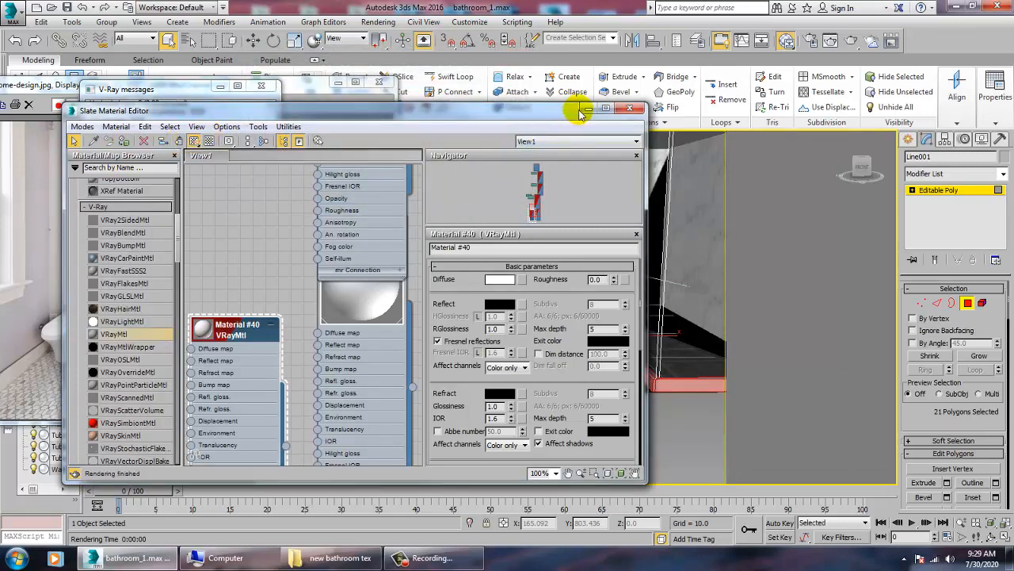
pyautogui.click(587, 109)
pyautogui.scroll(-5, 608, 404)
pyautogui.scroll(2, 579, 338)
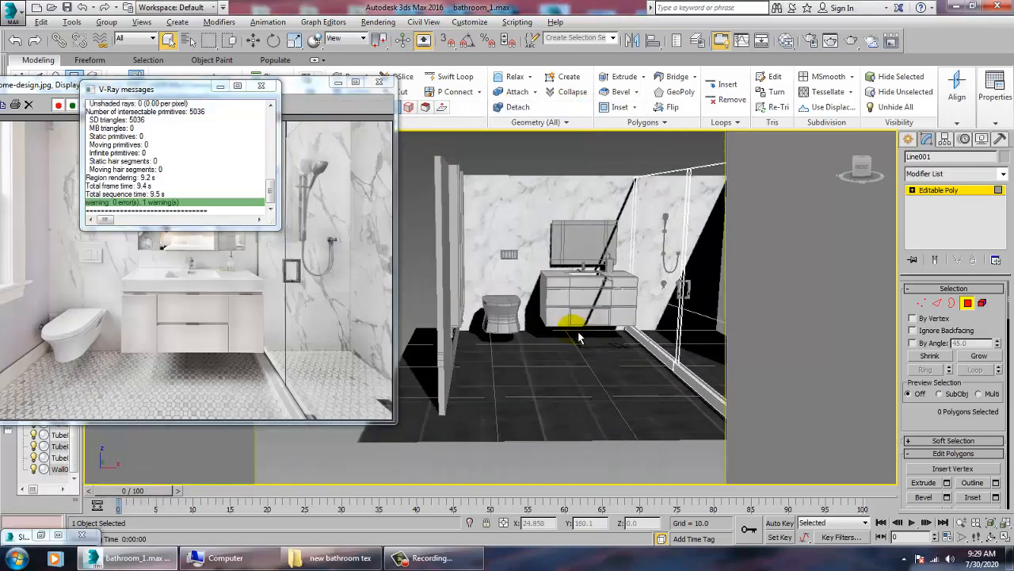
# Leave polygon editing on the shower enclosure and select the bathroom's wall object
pyautogui.scroll(8, 579, 339)
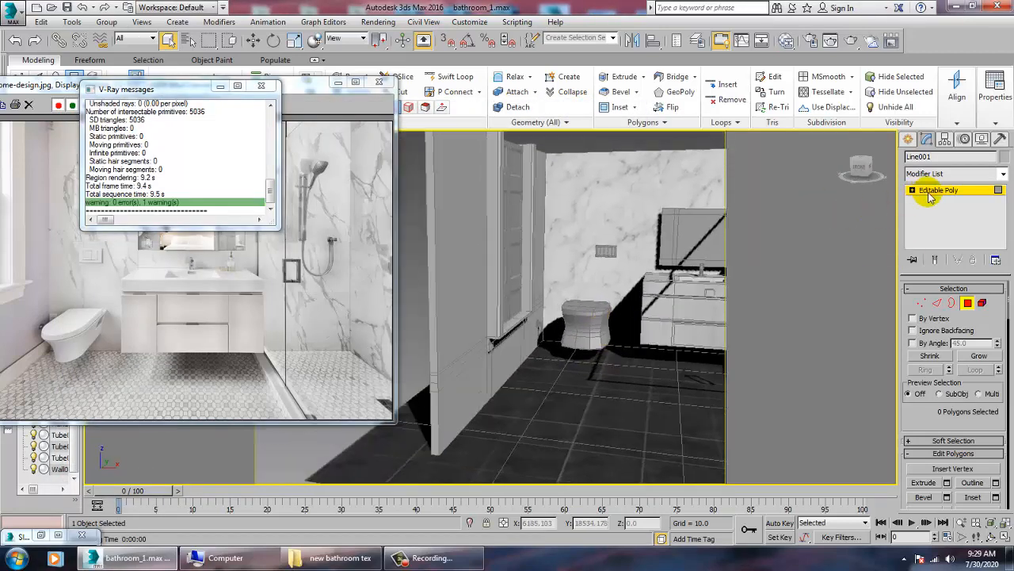
pyautogui.click(931, 194)
pyautogui.click(560, 374)
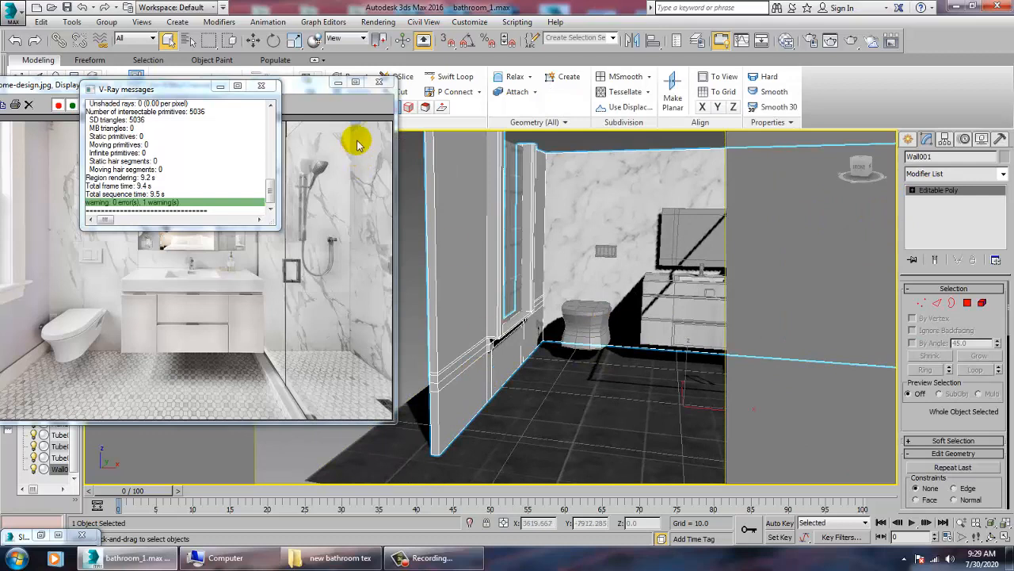
pyautogui.click(450, 76)
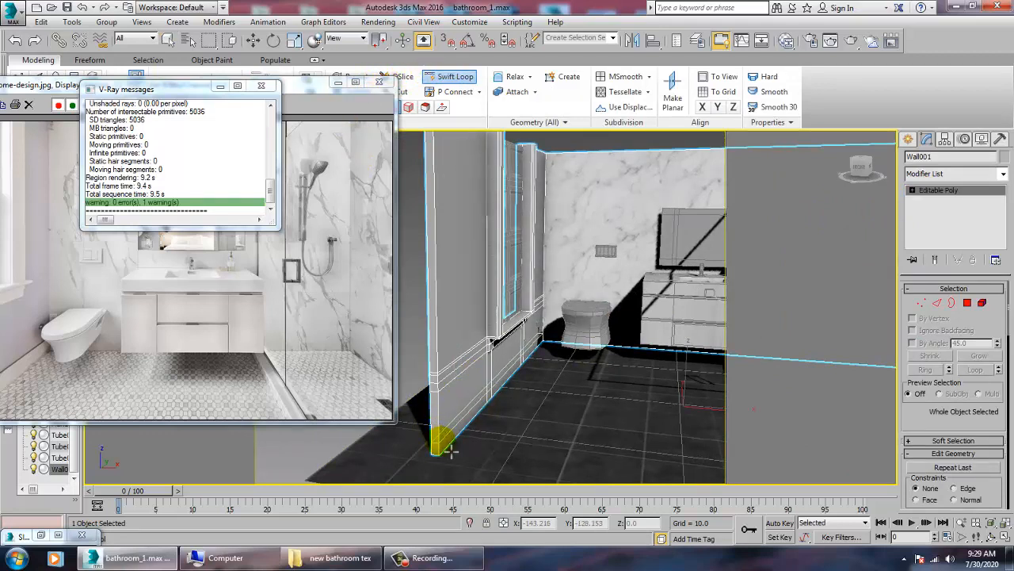
pyautogui.keyDown('alt'); pyautogui.moveTo(450, 450); pyautogui.dragTo(464, 380, button='middle'); pyautogui.keyUp('alt')
pyautogui.press('w')
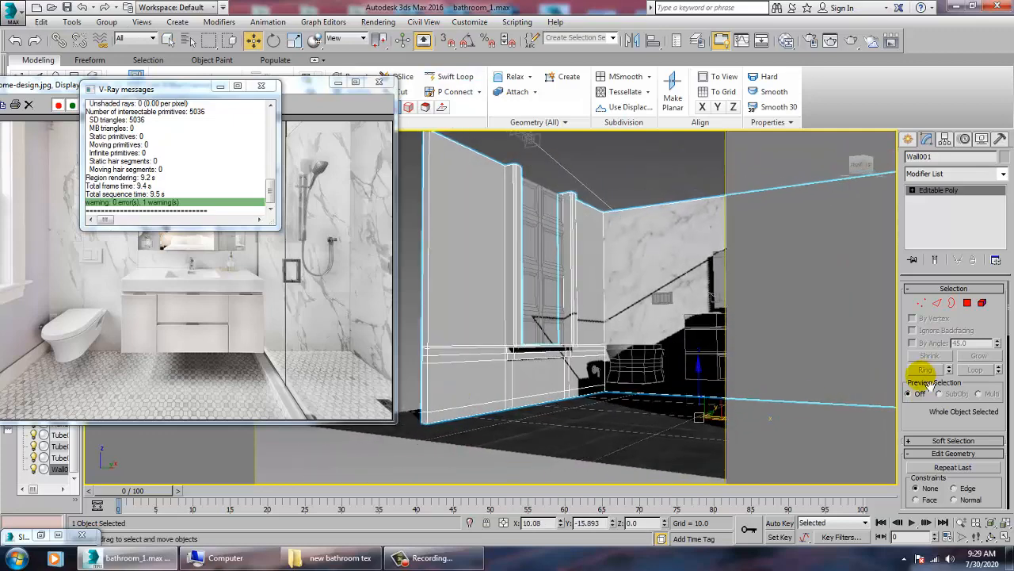
# Select the wall object's polygons at polygon level, leaving out the baseboard strip along the floor of the window wall
pyautogui.click(967, 302)
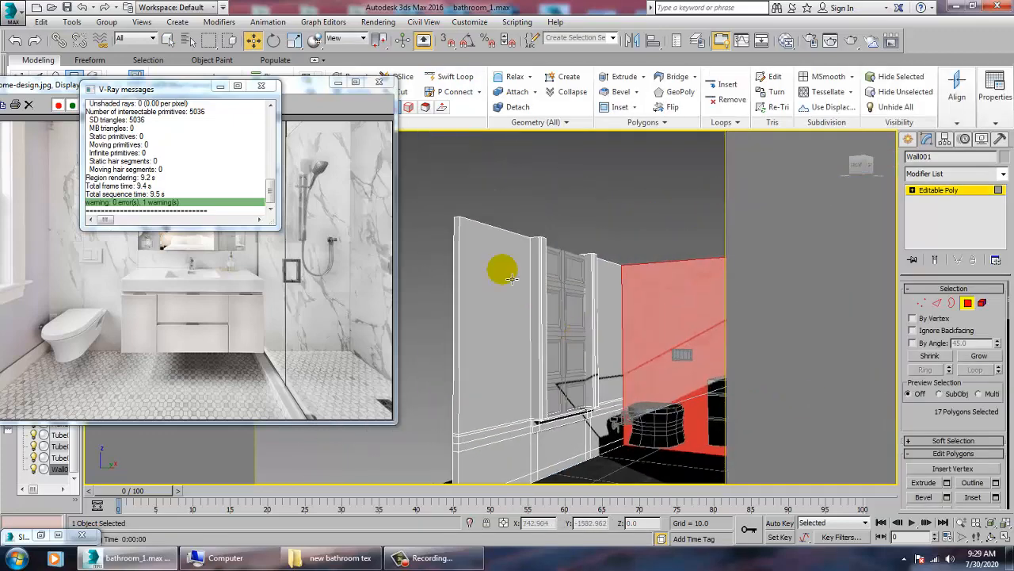
pyautogui.moveTo(620, 505); pyautogui.dragTo(623, 493)
pyautogui.moveTo(623, 494); pyautogui.dragTo(556, 378, button='middle')
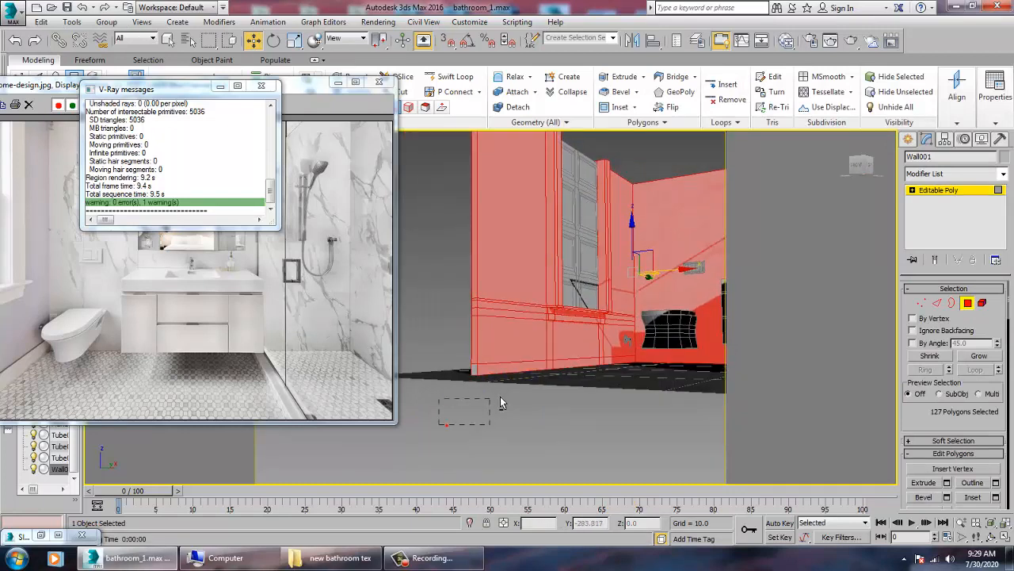
pyautogui.keyDown('alt'); pyautogui.moveTo(500, 403); pyautogui.dragTo(508, 377); pyautogui.keyUp('alt')
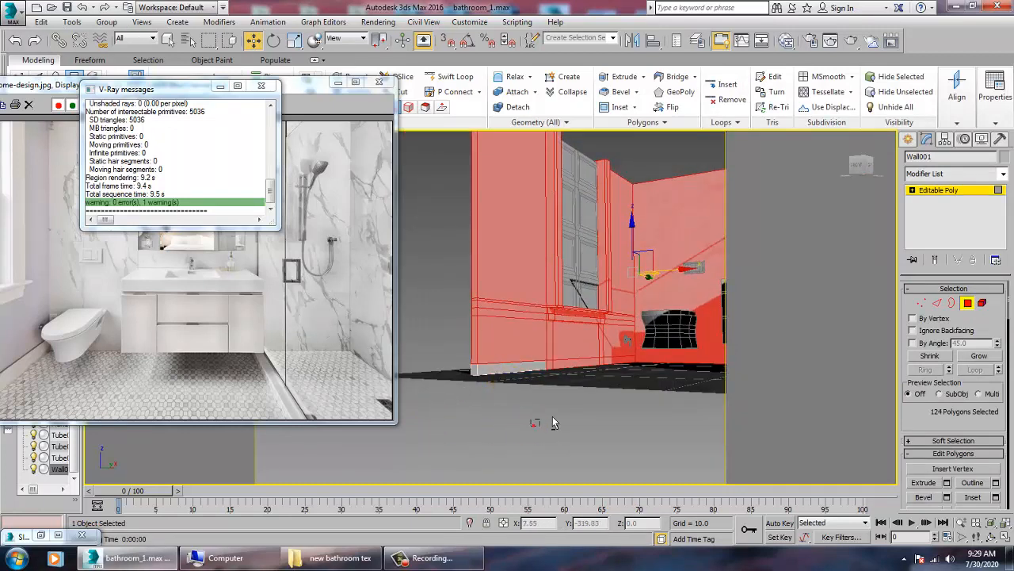
pyautogui.keyDown('alt'); pyautogui.moveTo(587, 370); pyautogui.dragTo(587, 371); pyautogui.keyUp('alt')
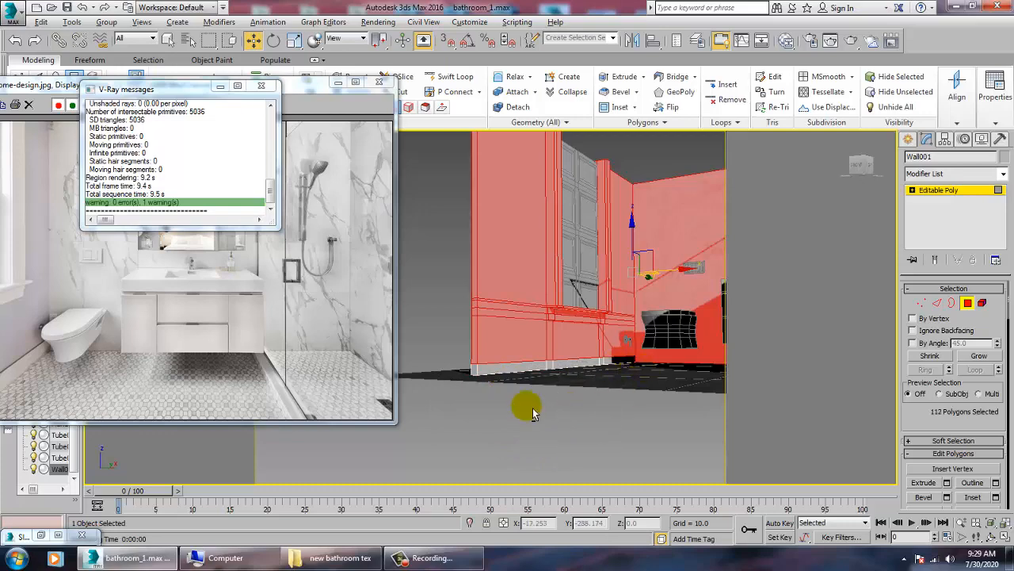
# Remove the marble walls from the polygon selection, keeping only the window wall above its baseboard
pyautogui.keyDown('alt'); pyautogui.moveTo(532, 412); pyautogui.dragTo(607, 423, button='middle'); pyautogui.keyUp('alt')
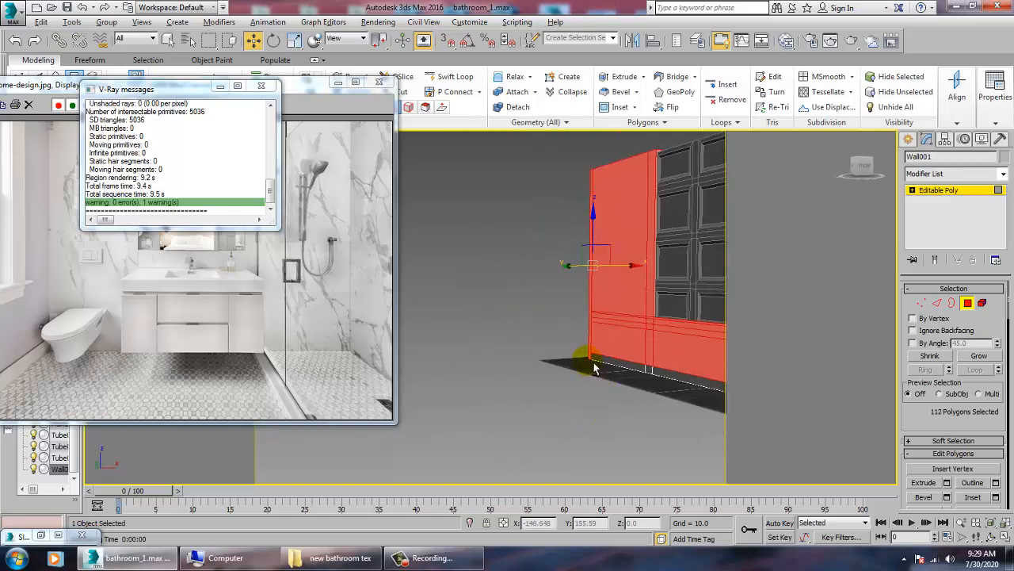
pyautogui.keyDown('alt'); pyautogui.moveTo(595, 368); pyautogui.dragTo(536, 407, button='middle'); pyautogui.keyUp('alt')
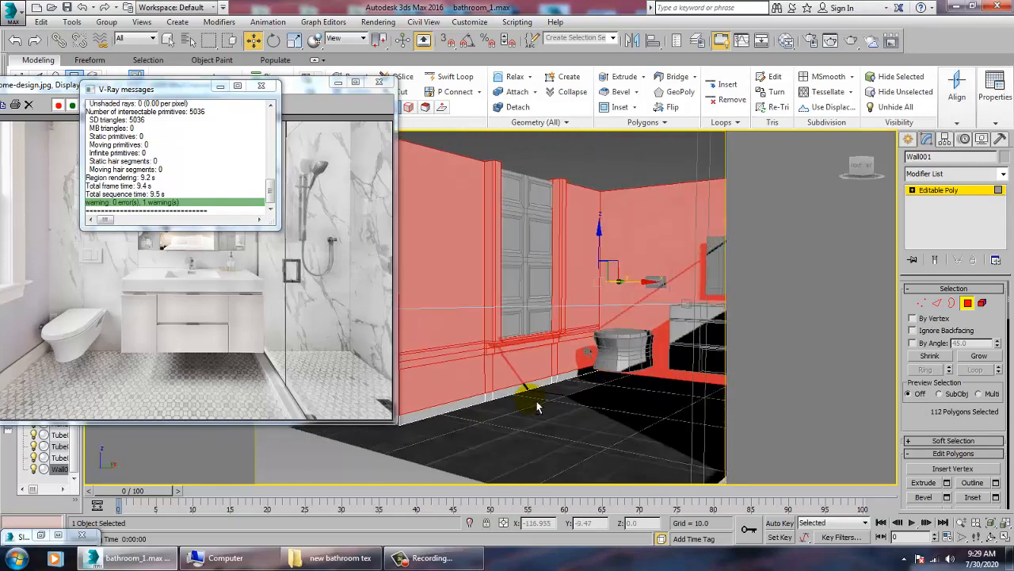
pyautogui.keyDown('alt'); pyautogui.moveTo(587, 329); pyautogui.dragTo(568, 350, button='middle'); pyautogui.keyUp('alt')
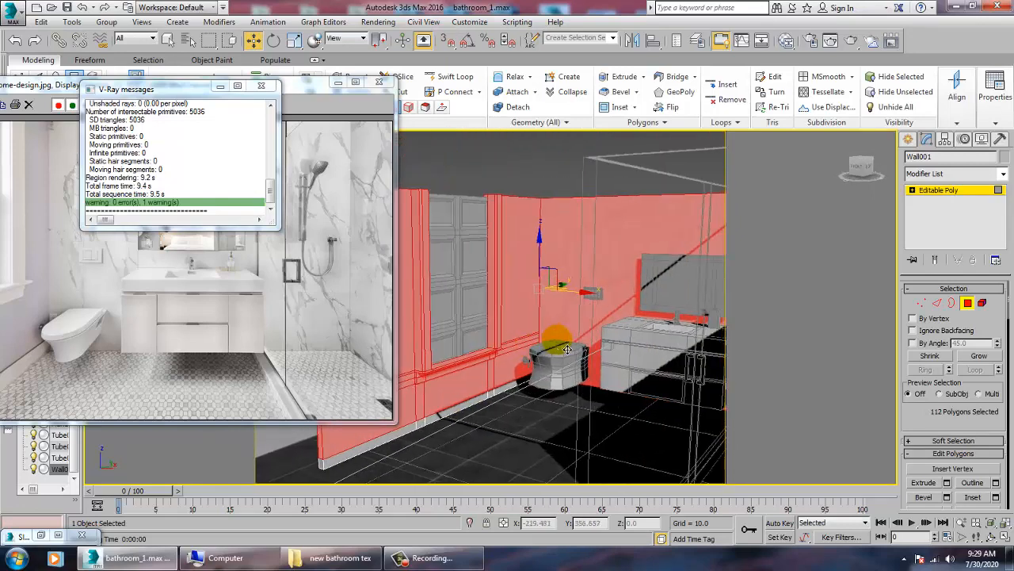
pyautogui.scroll(-5, 567, 350)
pyautogui.keyDown('alt'); pyautogui.moveTo(539, 240); pyautogui.dragTo(600, 319, button='middle'); pyautogui.keyUp('alt')
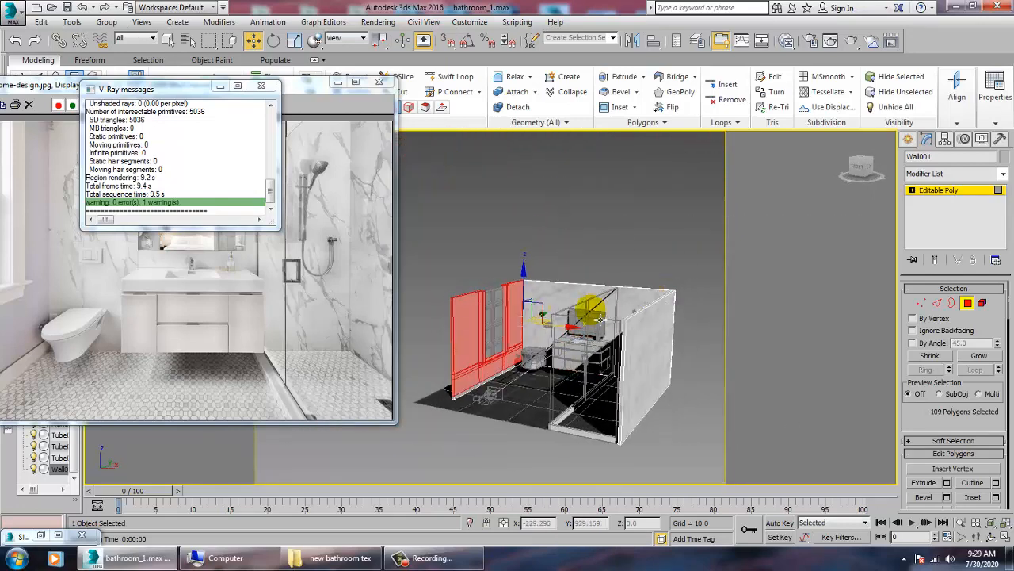
pyautogui.scroll(5, 600, 319)
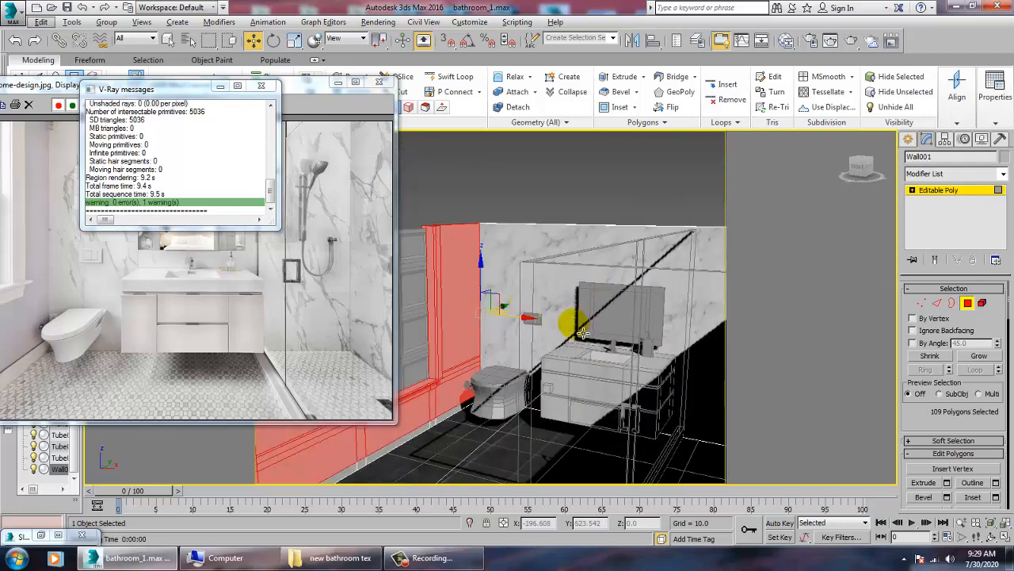
# Create a new VRayMtl and sample its diffuse colour, RGB 136, 129, 135, from the painted wall in the reference photo
pyautogui.press('m')
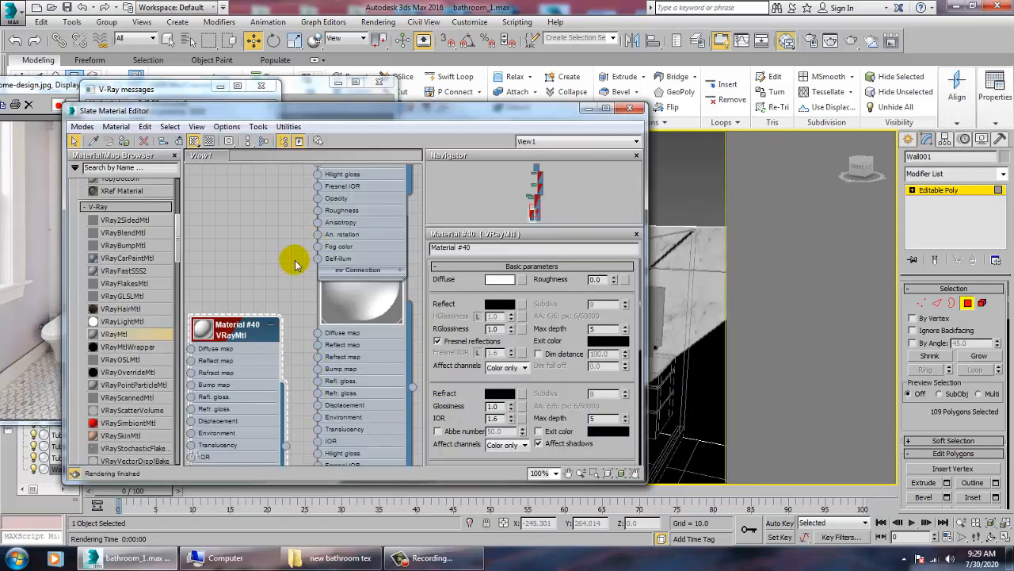
pyautogui.moveTo(253, 117); pyautogui.dragTo(552, 115)
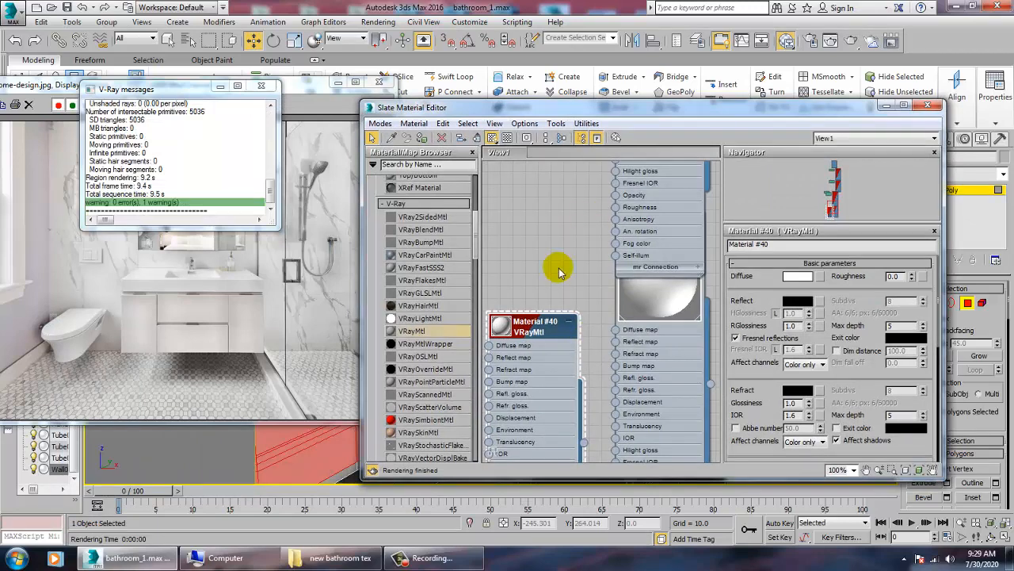
pyautogui.scroll(-2, 572, 281)
pyautogui.moveTo(551, 384); pyautogui.dragTo(547, 309, button='middle')
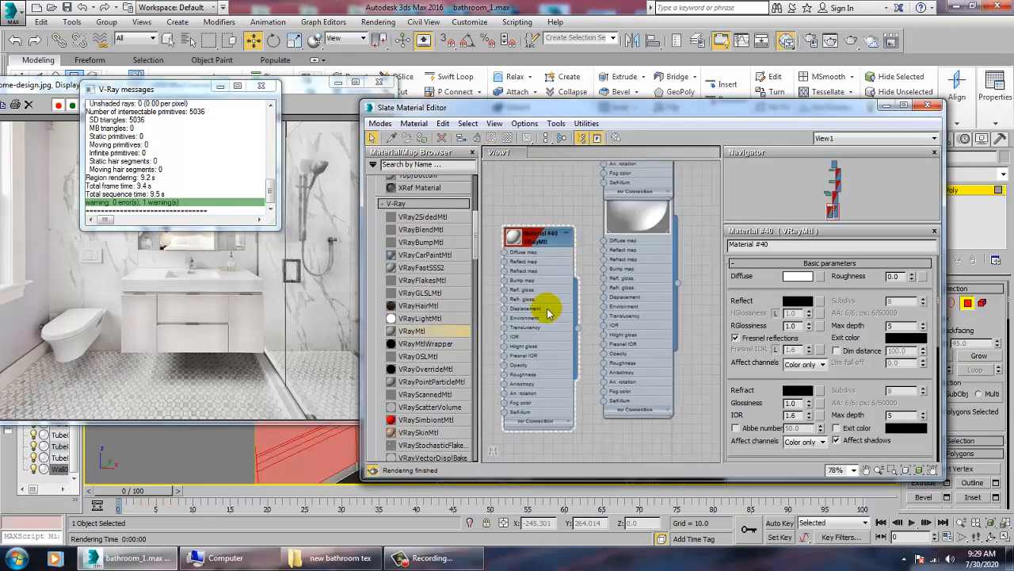
pyautogui.moveTo(668, 396); pyautogui.dragTo(656, 153, button='middle')
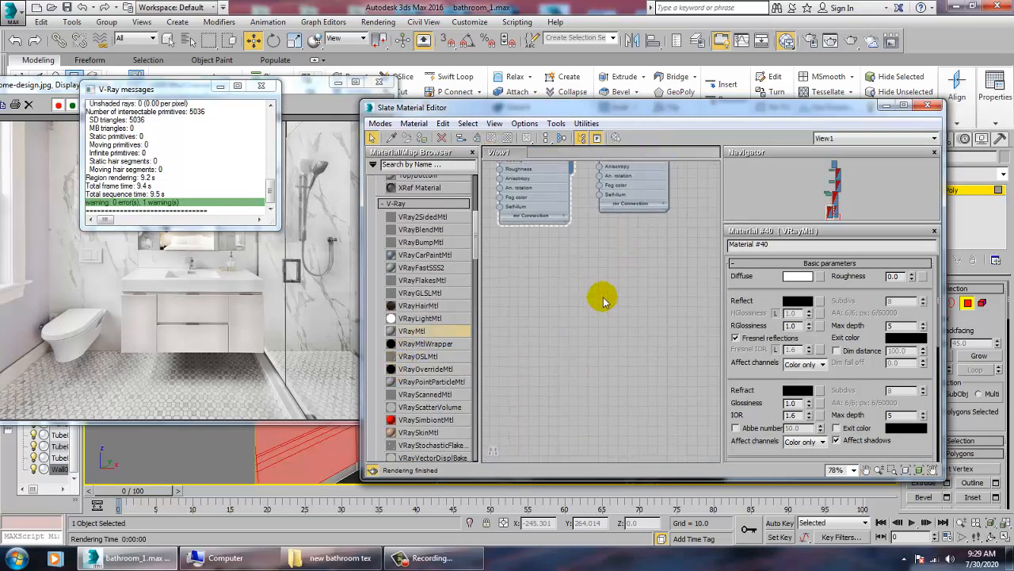
pyautogui.moveTo(680, 307); pyautogui.dragTo(675, 313)
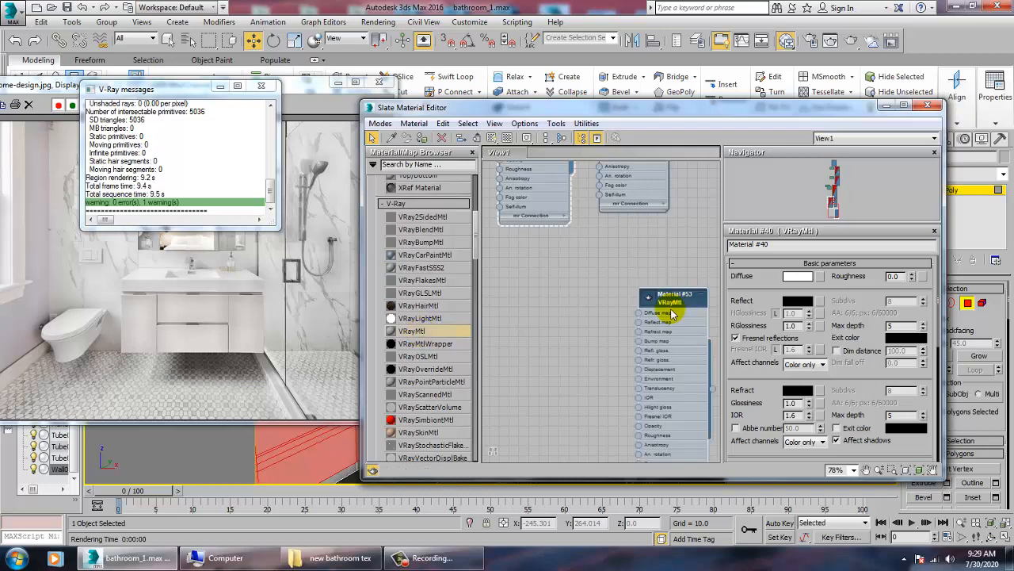
pyautogui.click(811, 277)
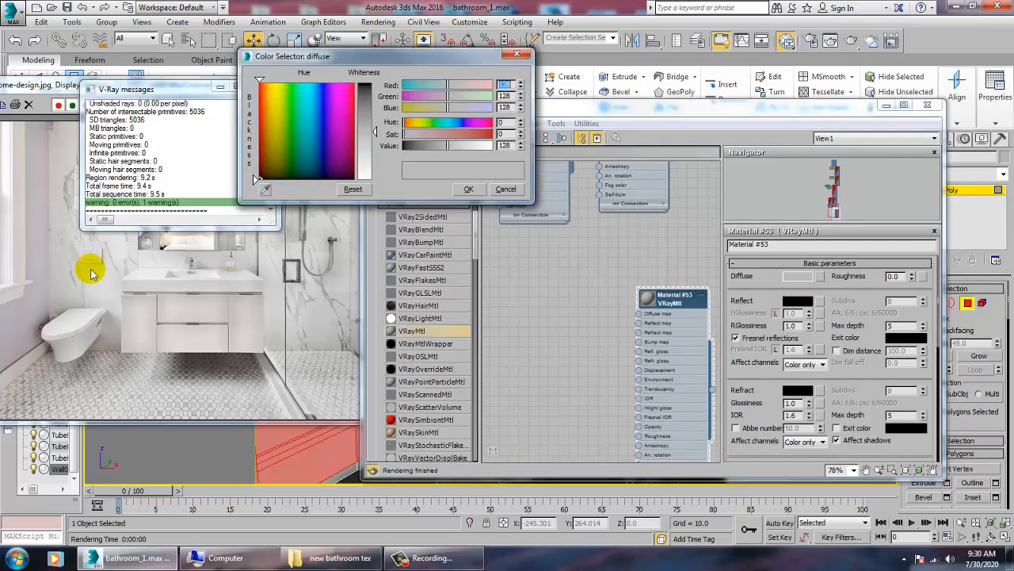
pyautogui.click(38, 237)
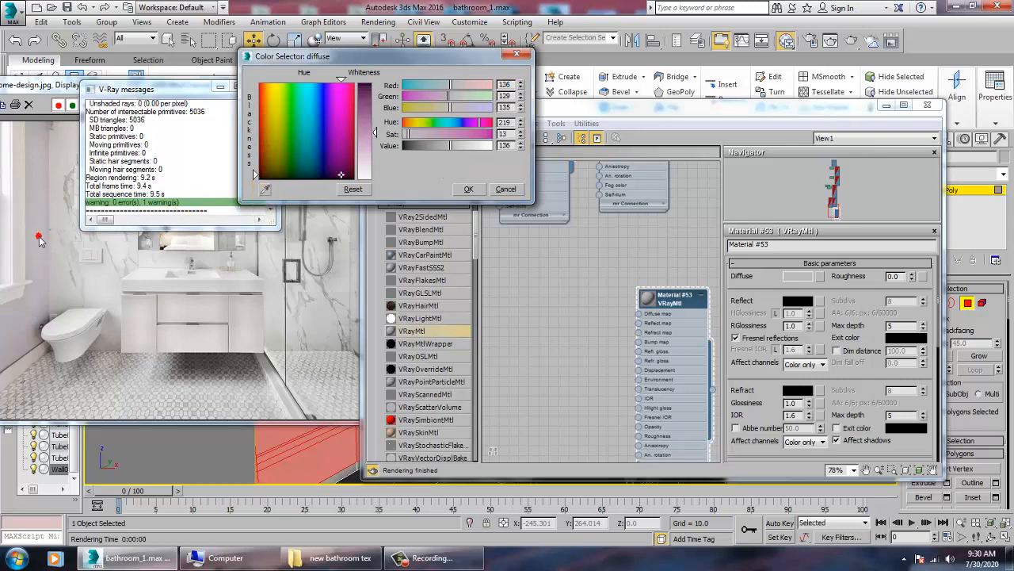
pyautogui.click(469, 191)
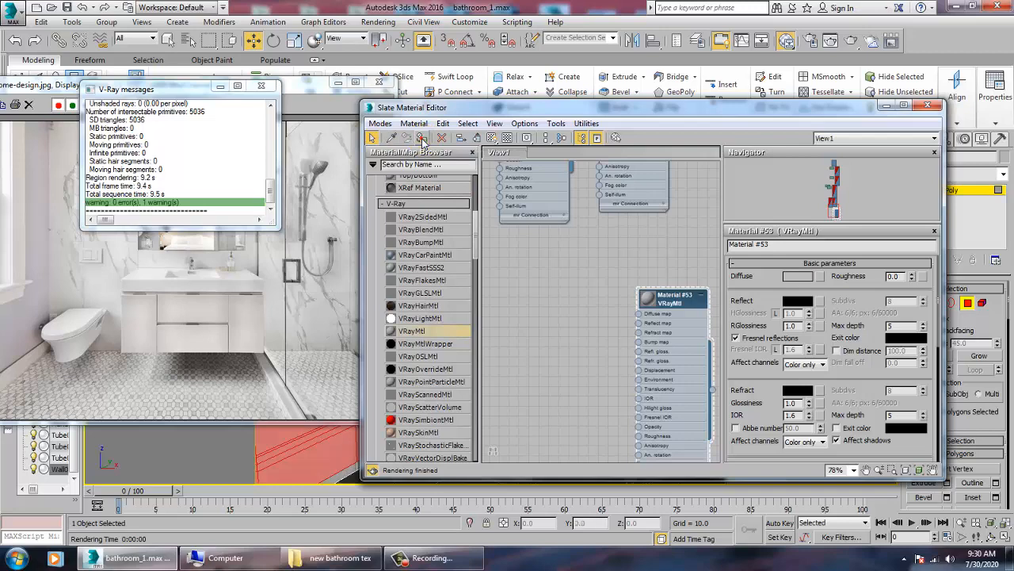
# Assign the sampled material to the selected window wall polygons and show it in the viewport
pyautogui.click(493, 137)
pyautogui.click(886, 106)
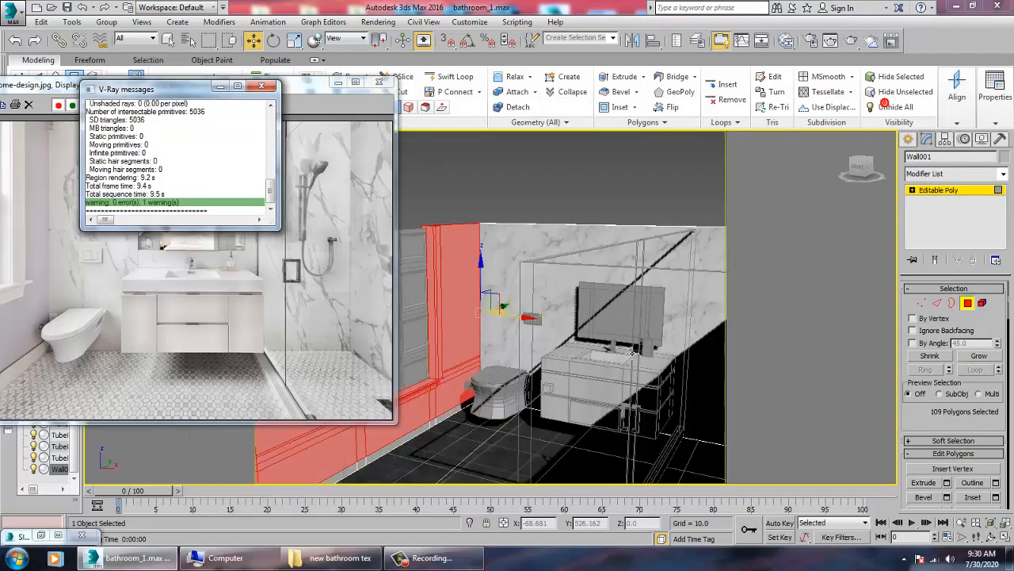
pyautogui.keyDown('alt'); pyautogui.moveTo(542, 334); pyautogui.dragTo(460, 335, button='middle'); pyautogui.keyUp('alt')
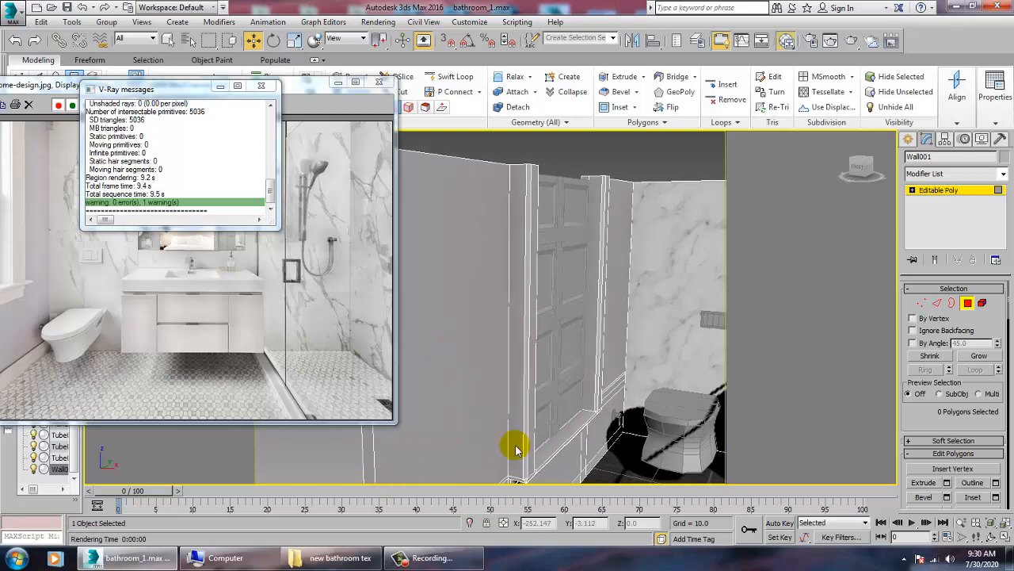
# Set the window wall material's diffuse colour to a stronger mauve, RGB 150, 111, 140, and put the material editor away
pyautogui.press('m')
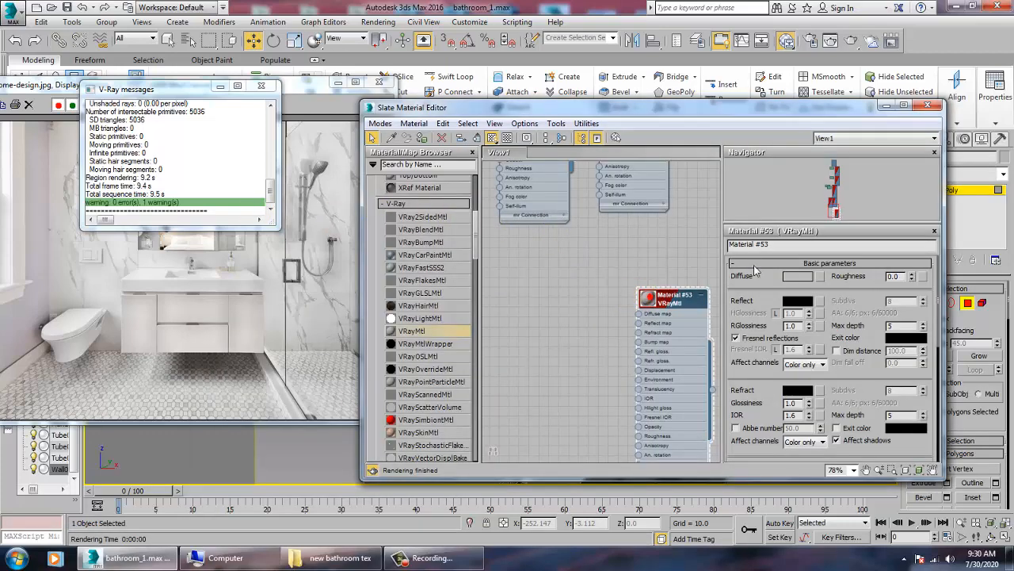
pyautogui.click(793, 278)
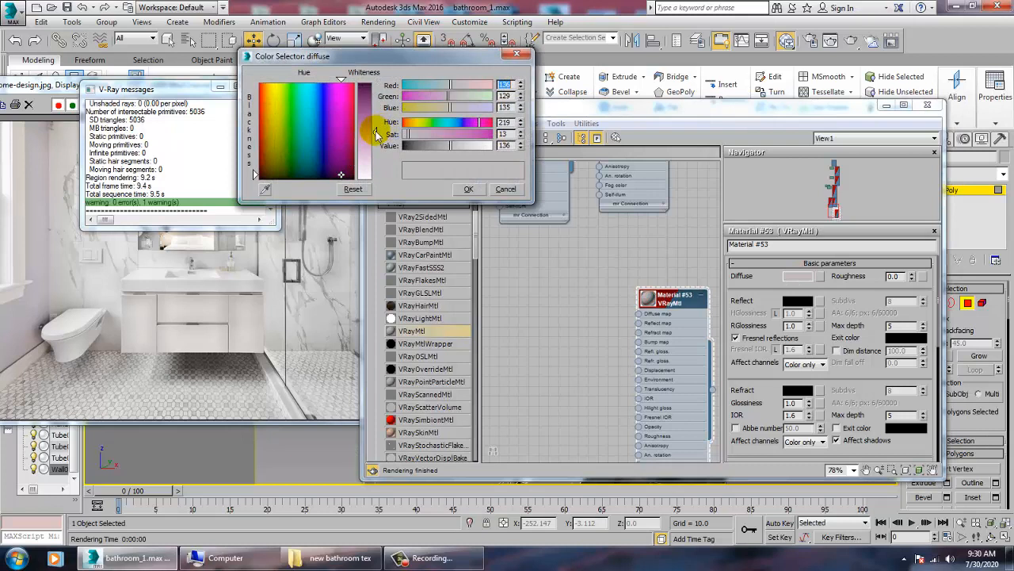
pyautogui.moveTo(376, 132); pyautogui.dragTo(375, 124)
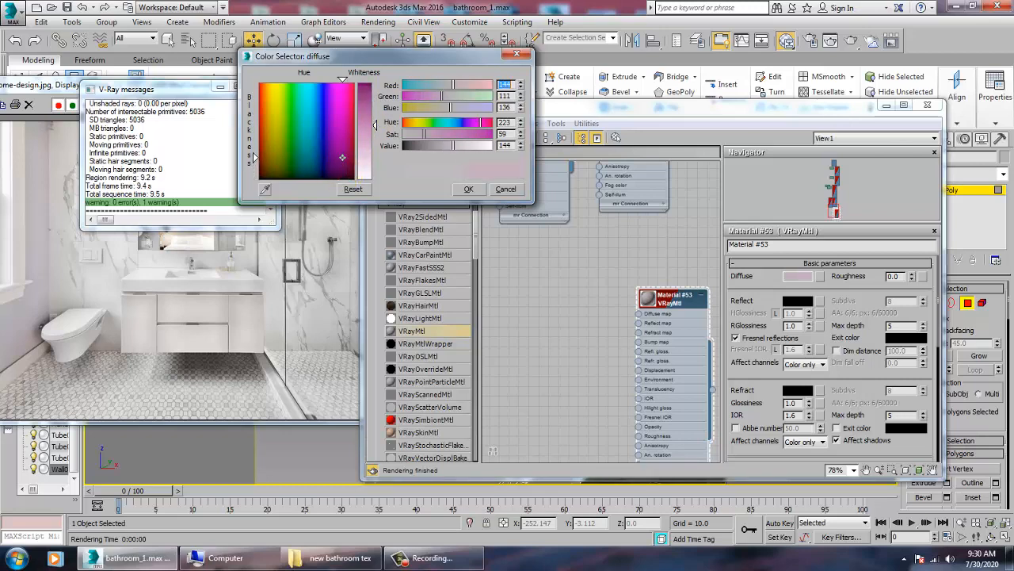
pyautogui.click(342, 154)
pyautogui.click(469, 190)
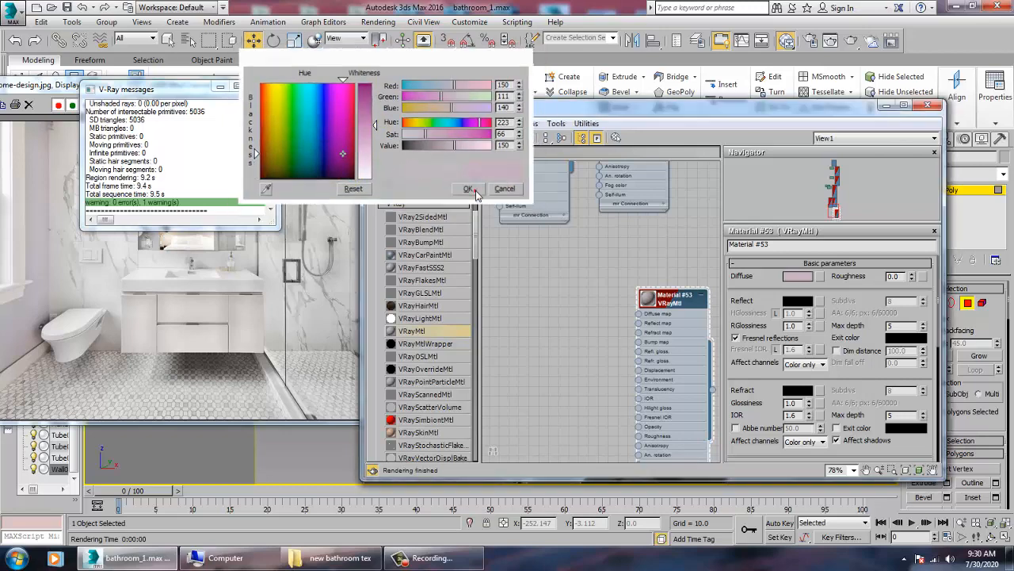
pyautogui.click(927, 104)
pyautogui.click(536, 385)
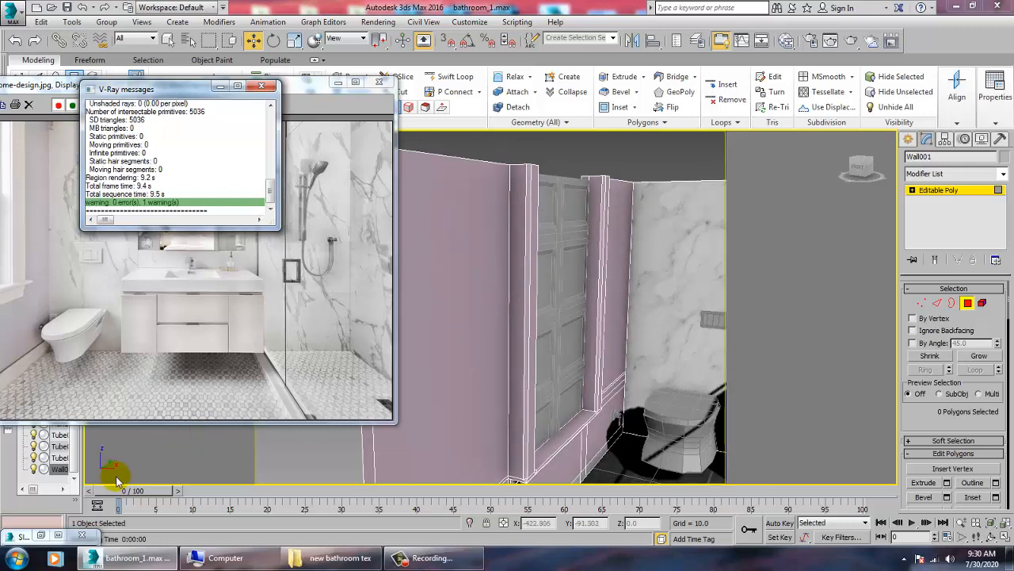
# Lighten the window wall material's diffuse colour to RGB 192, 169, 186 and minimise the material editor
pyautogui.click(42, 536)
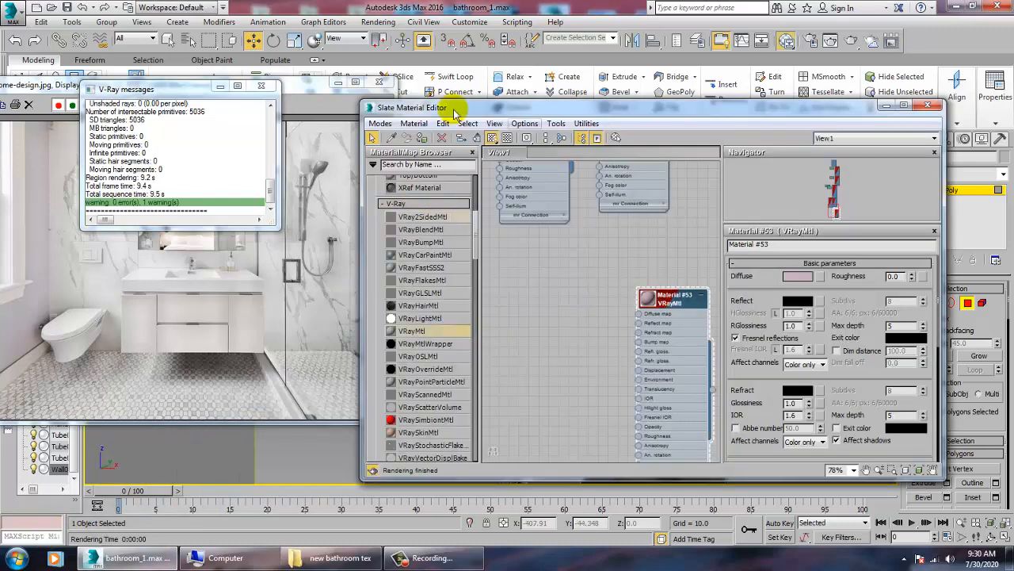
pyautogui.moveTo(520, 107); pyautogui.dragTo(680, 175)
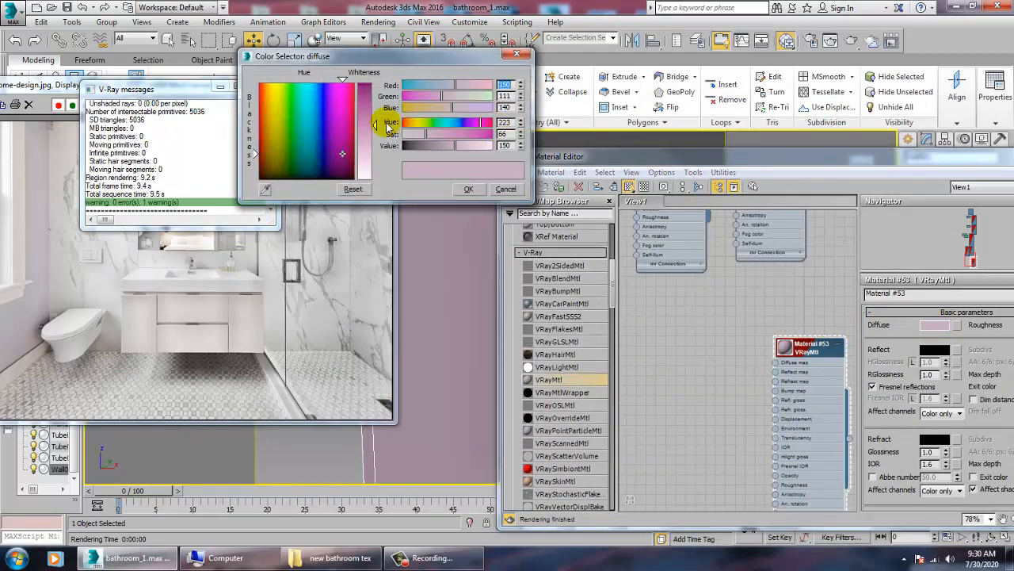
pyautogui.moveTo(378, 129); pyautogui.dragTo(376, 146)
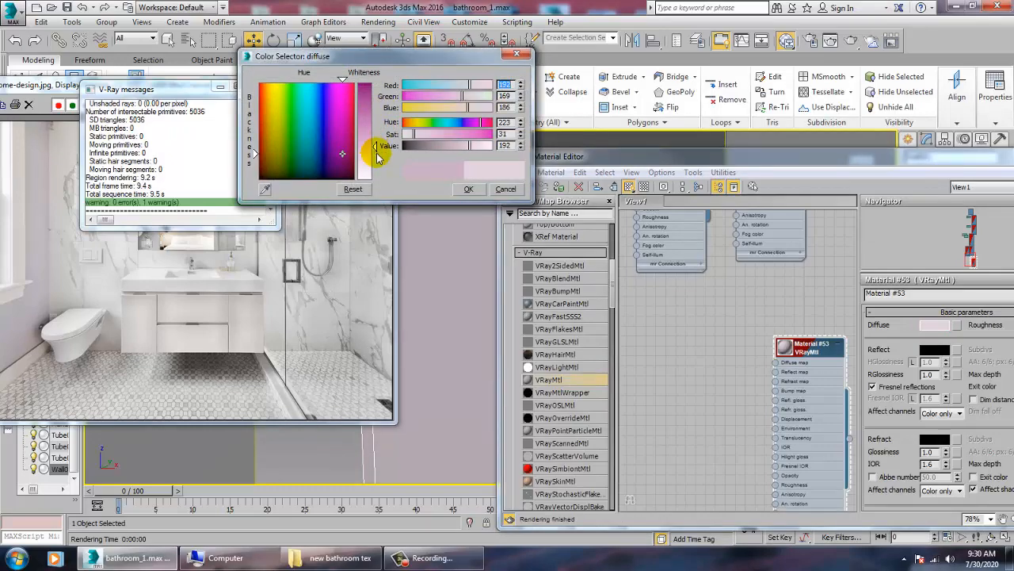
pyautogui.click(468, 189)
pyautogui.moveTo(655, 163); pyautogui.dragTo(143, 162)
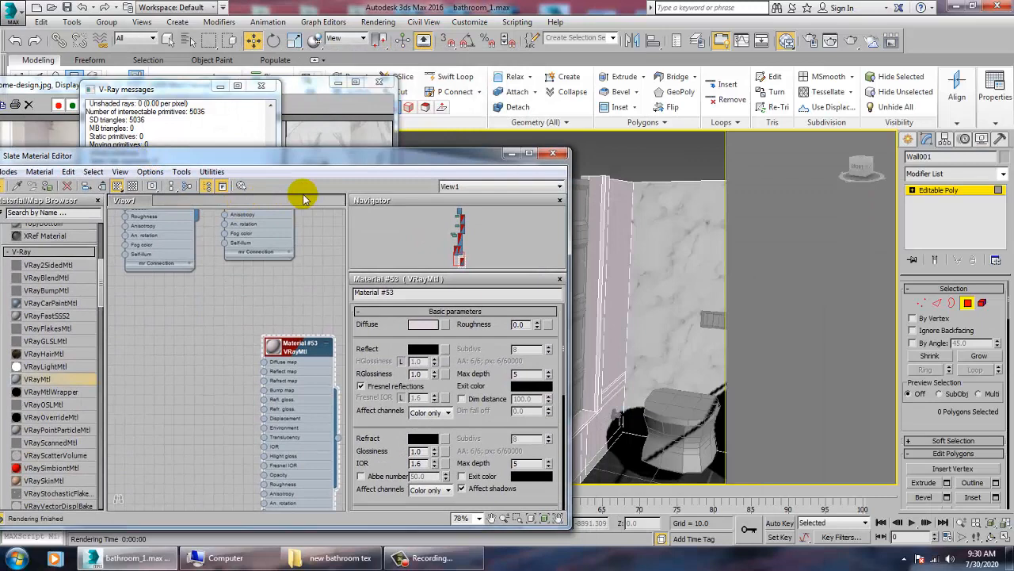
pyautogui.click(511, 153)
# Select the baseboard polygons along the foot of the window wall, including the strip at the wall's open end
pyautogui.moveTo(586, 252); pyautogui.dragTo(527, 280, button='middle')
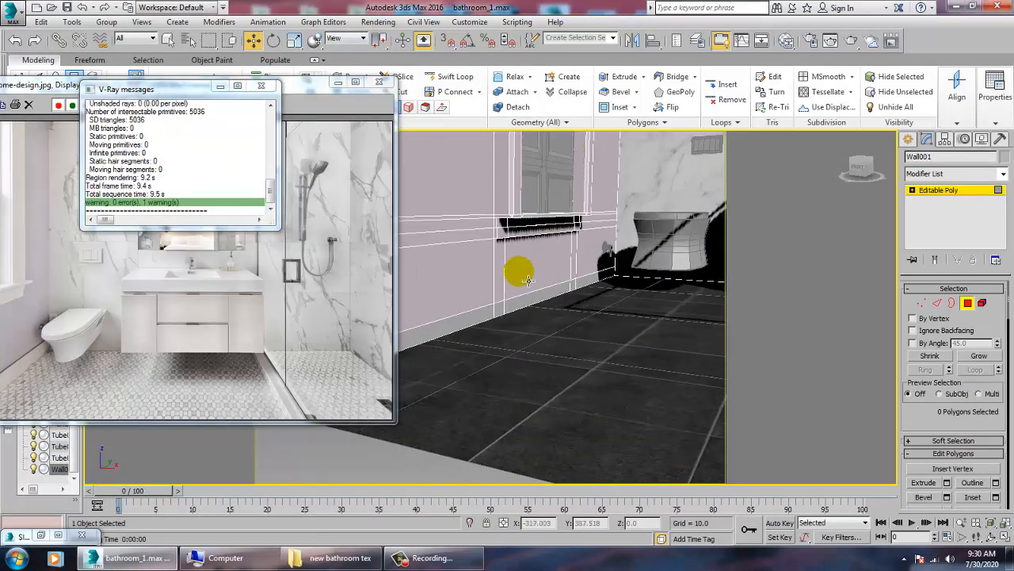
pyautogui.click(479, 322)
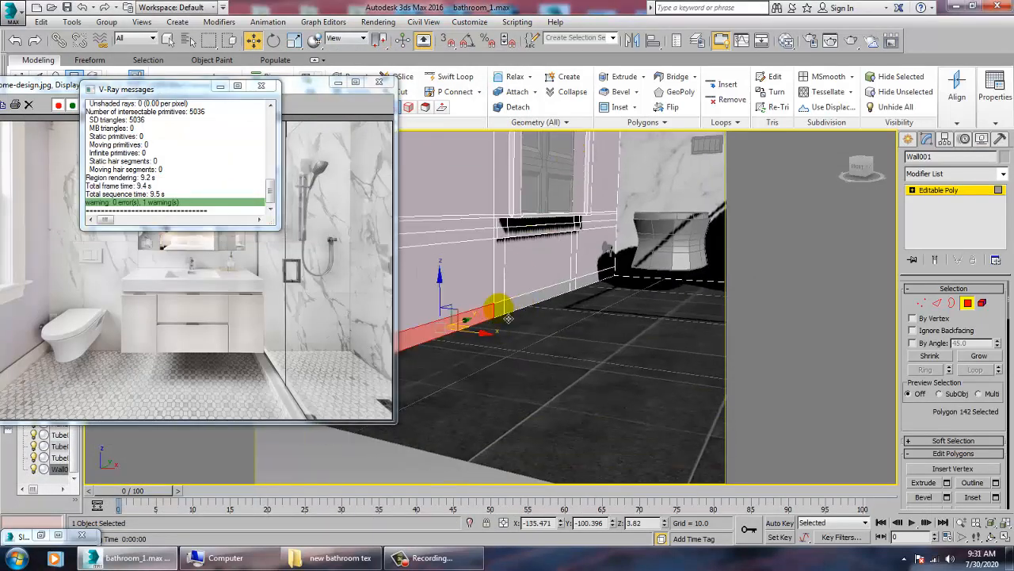
pyautogui.keyDown('ctrl'); pyautogui.click(536, 307); pyautogui.keyUp('ctrl')
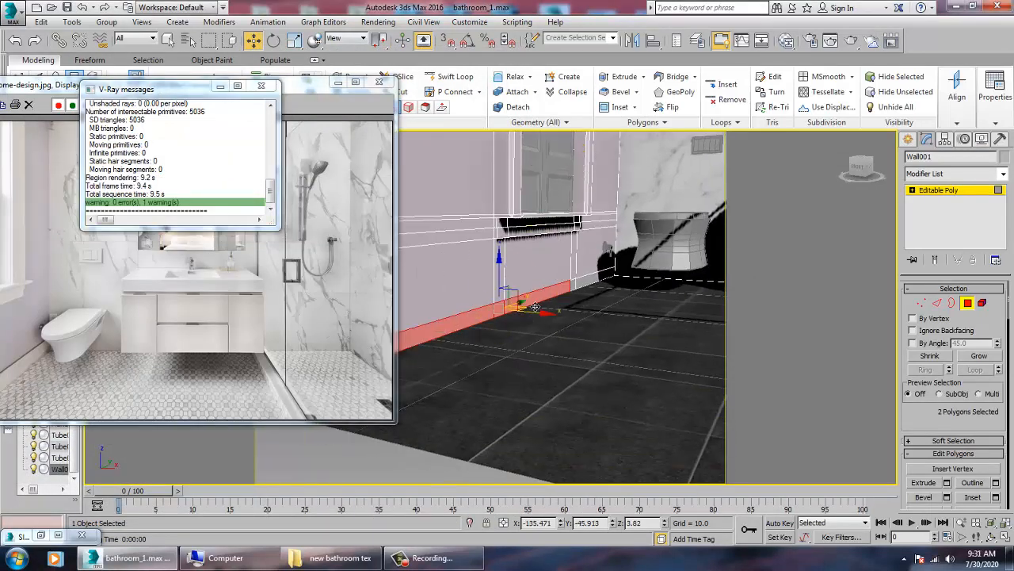
pyautogui.keyDown('ctrl'); pyautogui.click(582, 293); pyautogui.keyUp('ctrl')
pyautogui.keyDown('alt'); pyautogui.moveTo(581, 294); pyautogui.dragTo(559, 323, button='middle'); pyautogui.keyUp('alt')
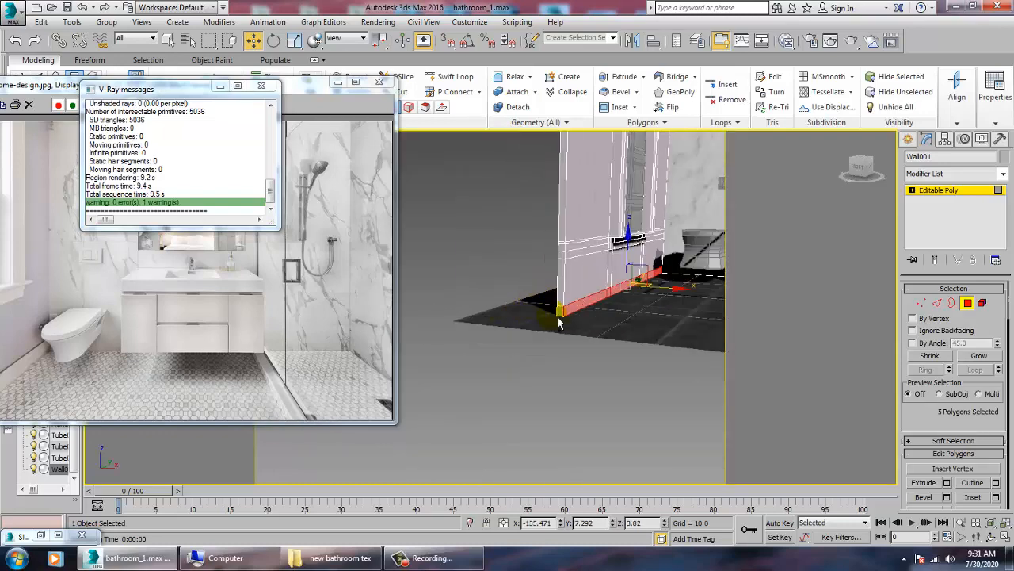
pyautogui.keyDown('ctrl'); pyautogui.click(570, 323); pyautogui.keyUp('ctrl')
pyautogui.scroll(3, 554, 301)
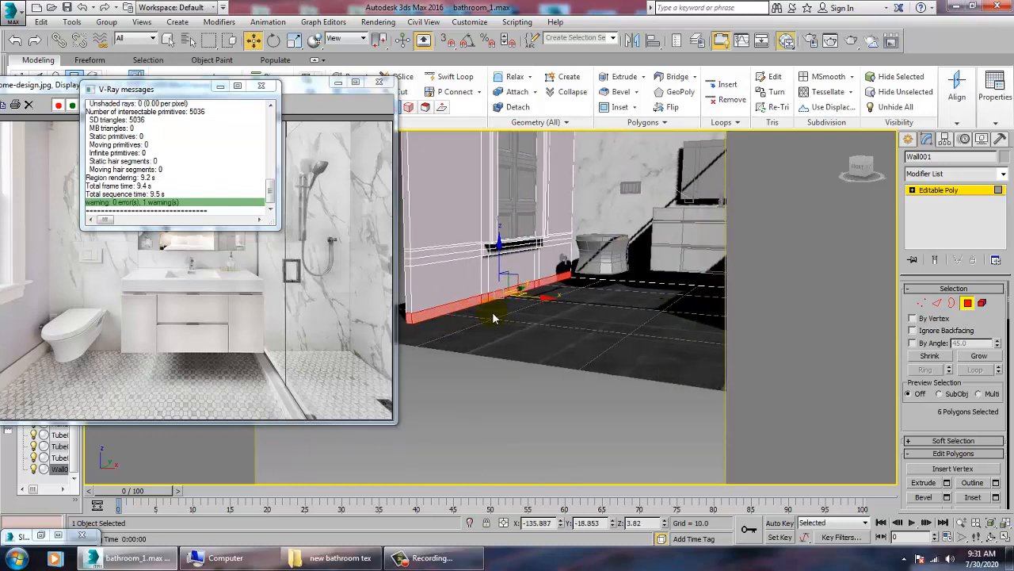
# Assign the existing white V-Ray material to the selected baseboard polygons, put the material editor away and clear the polygon selection
pyautogui.press('m')
pyautogui.moveTo(275, 282); pyautogui.dragTo(294, 419, button='middle')
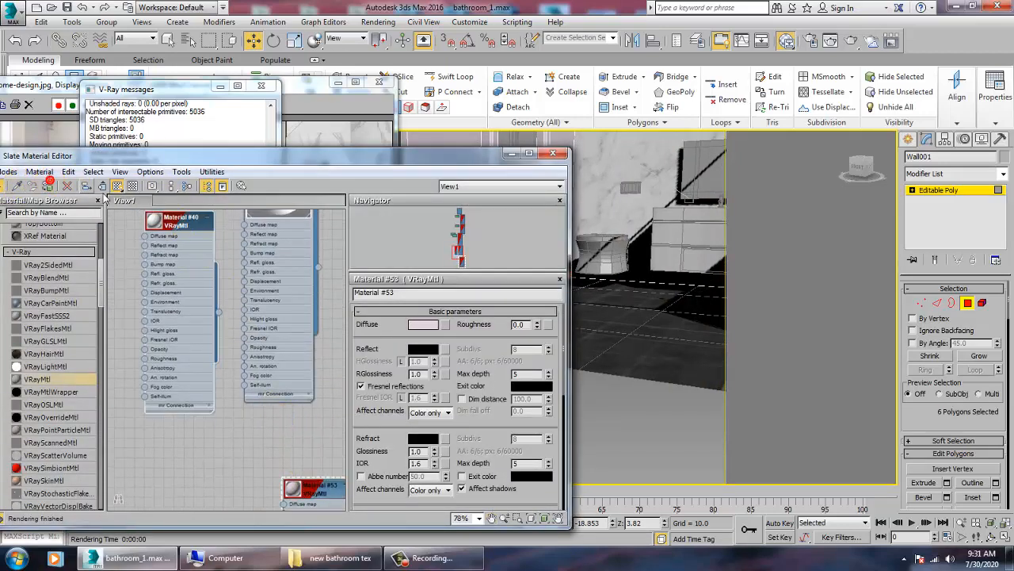
pyautogui.click(511, 154)
pyautogui.click(559, 314)
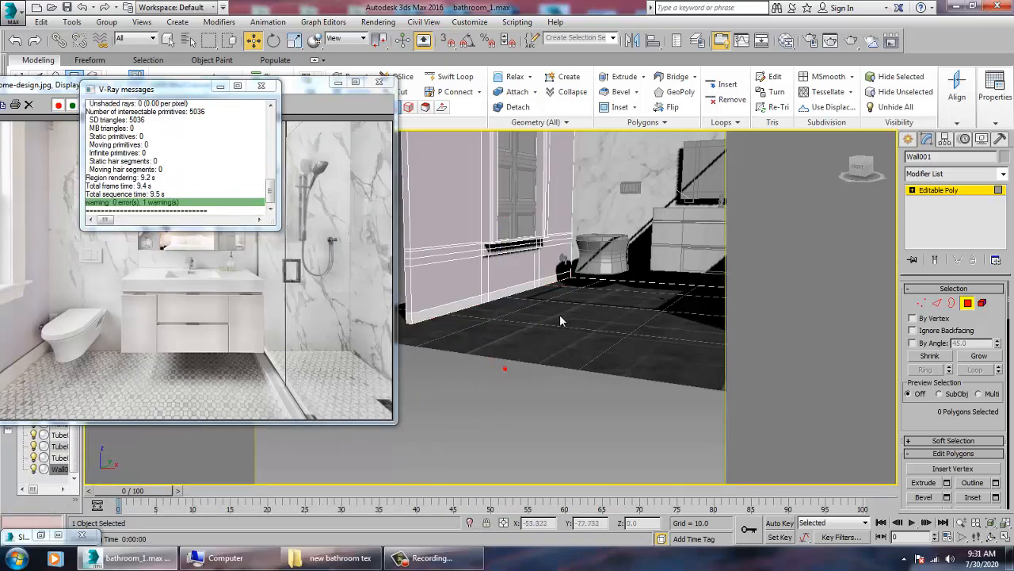
# Render the camera view to check the wall, baseboard and vanity materials, and close the frame buffer
pyautogui.press('c')
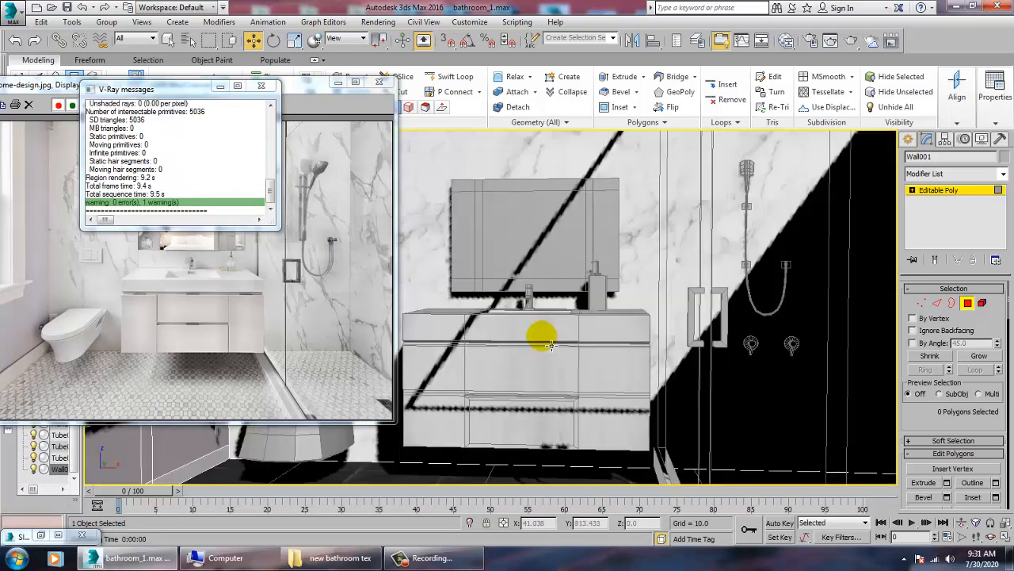
pyautogui.click(378, 22)
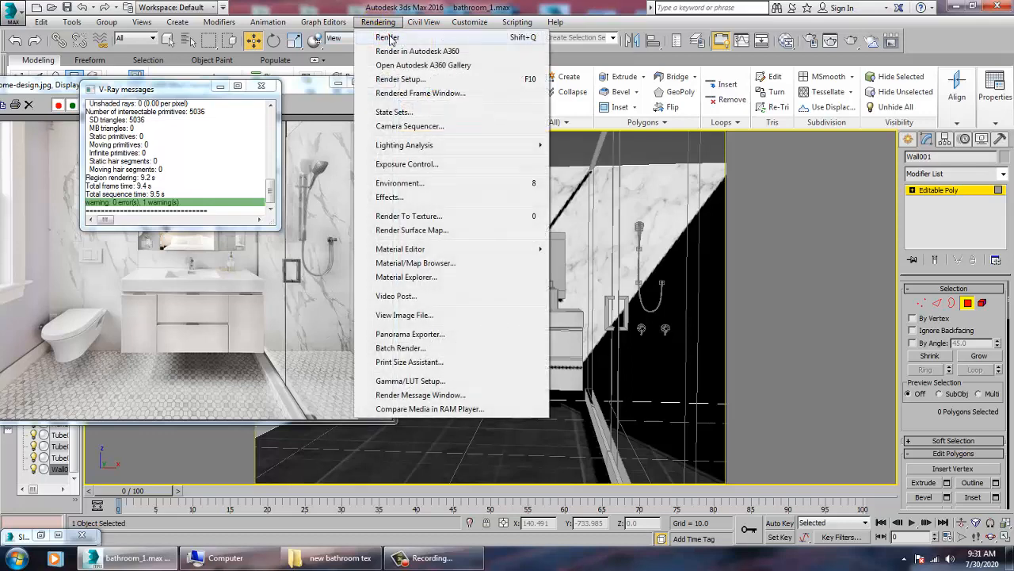
pyautogui.click(387, 37)
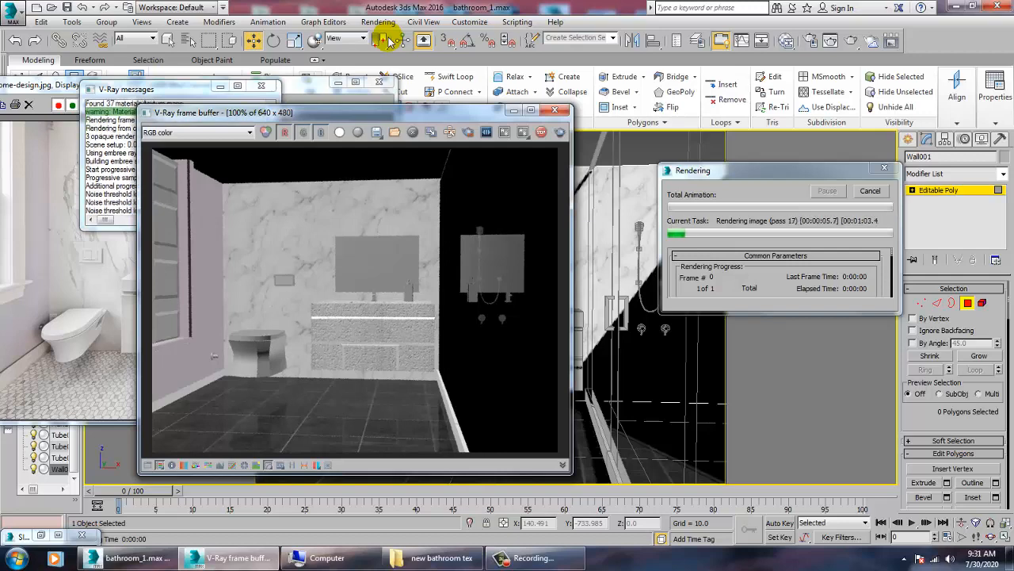
pyautogui.click(554, 109)
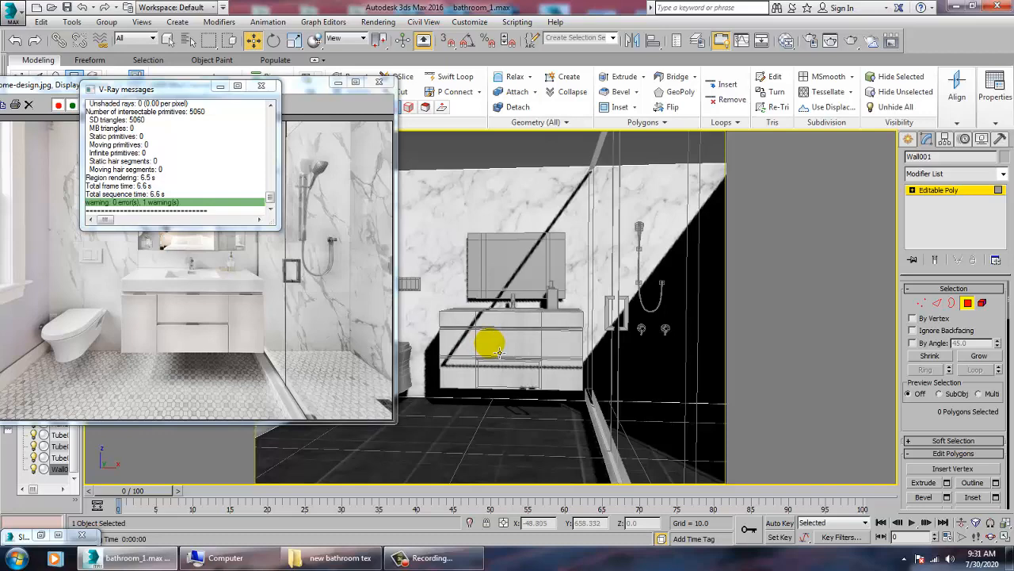
# Set the size of the Noise bump map in the vanity's wood material, Material #27, to 0.2 and minimise the material editor
pyautogui.press('m')
pyautogui.moveTo(242, 265); pyautogui.dragTo(276, 396, button='middle')
pyautogui.moveTo(291, 303); pyautogui.dragTo(271, 433, button='middle')
pyautogui.moveTo(271, 268); pyautogui.dragTo(242, 382, button='middle')
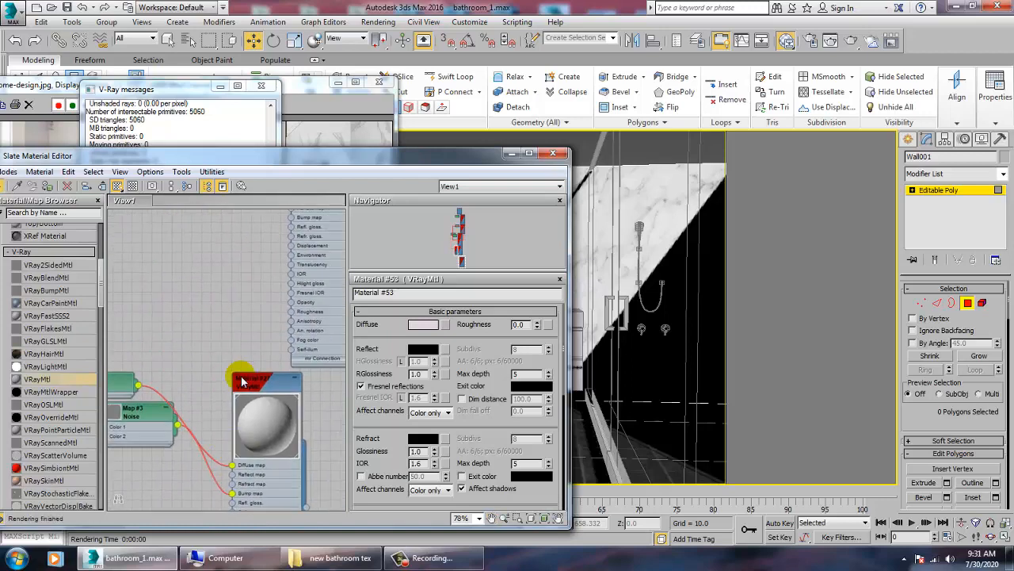
pyautogui.doubleClick(268, 394)
pyautogui.scroll(-10, 476, 453)
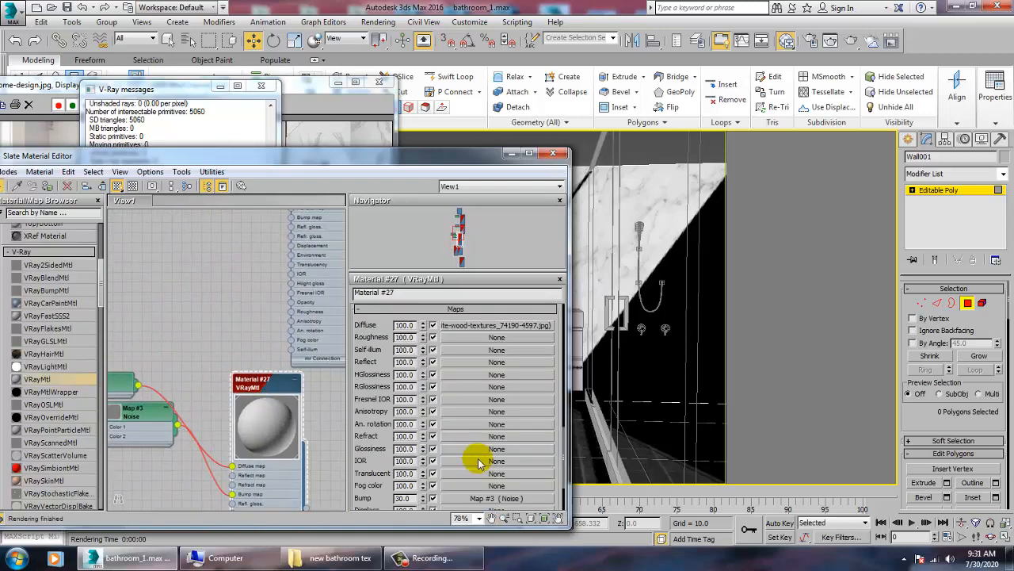
pyautogui.scroll(-3, 498, 500)
pyautogui.click(498, 498)
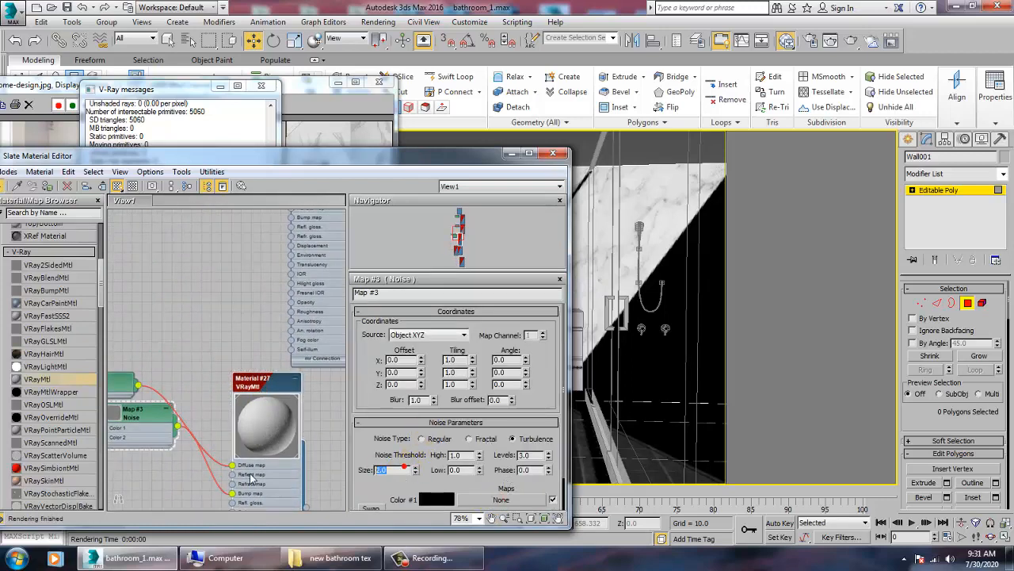
pyautogui.write('0.2')
pyautogui.press('Return')
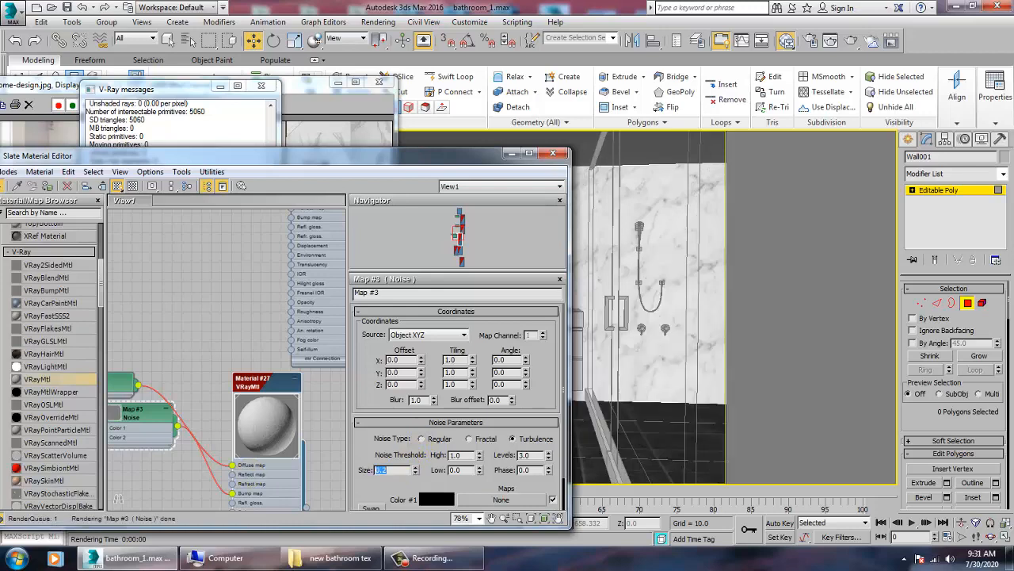
pyautogui.click(511, 158)
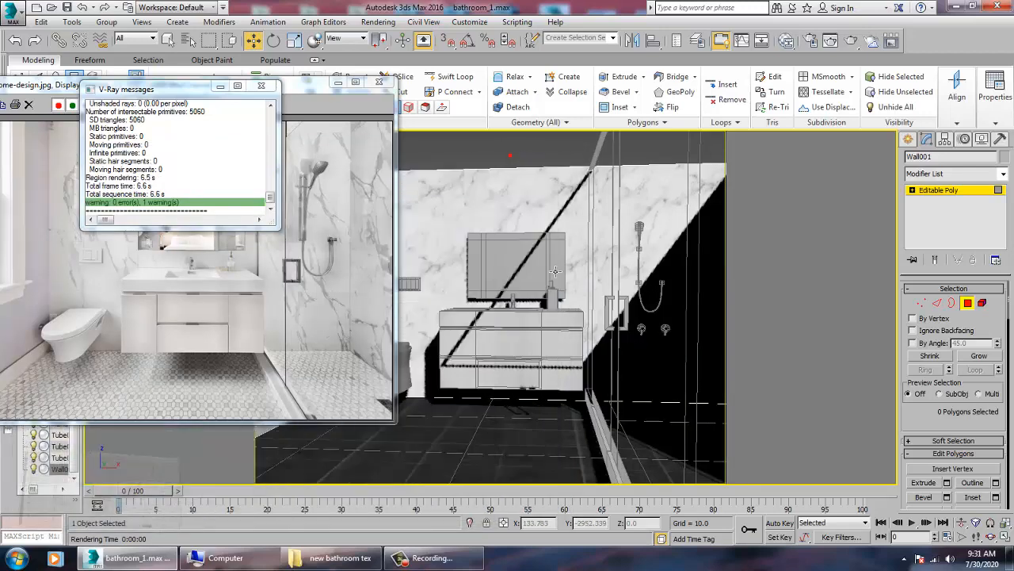
# Return to the perspective view, convert the wall to Editable Poly to leave polygon editing, and select the shower glass enclosure
pyautogui.click(559, 260)
pyautogui.press('p')
pyautogui.scroll(-7, 515, 275)
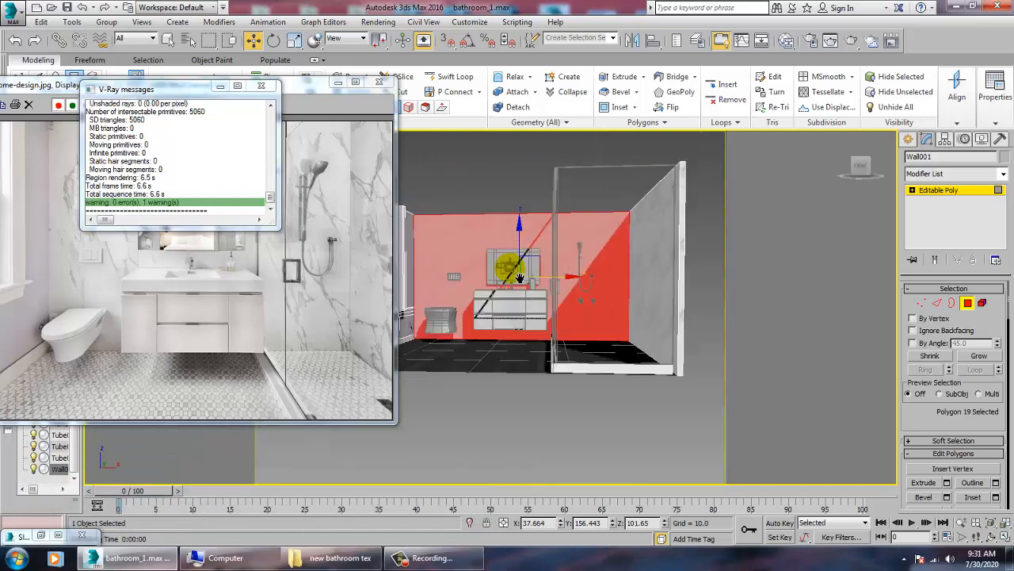
pyautogui.keyDown('alt'); pyautogui.moveTo(514, 275); pyautogui.dragTo(508, 339, button='middle'); pyautogui.keyUp('alt')
pyautogui.scroll(4, 506, 338)
pyautogui.rightClick(453, 269)
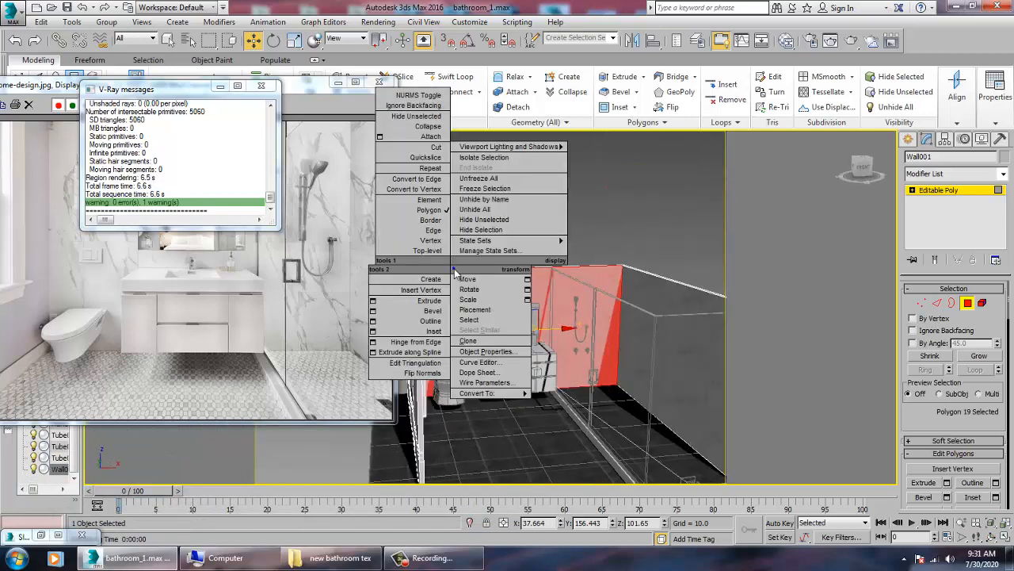
pyautogui.moveTo(491, 393)
pyautogui.click(566, 406)
pyautogui.click(568, 405)
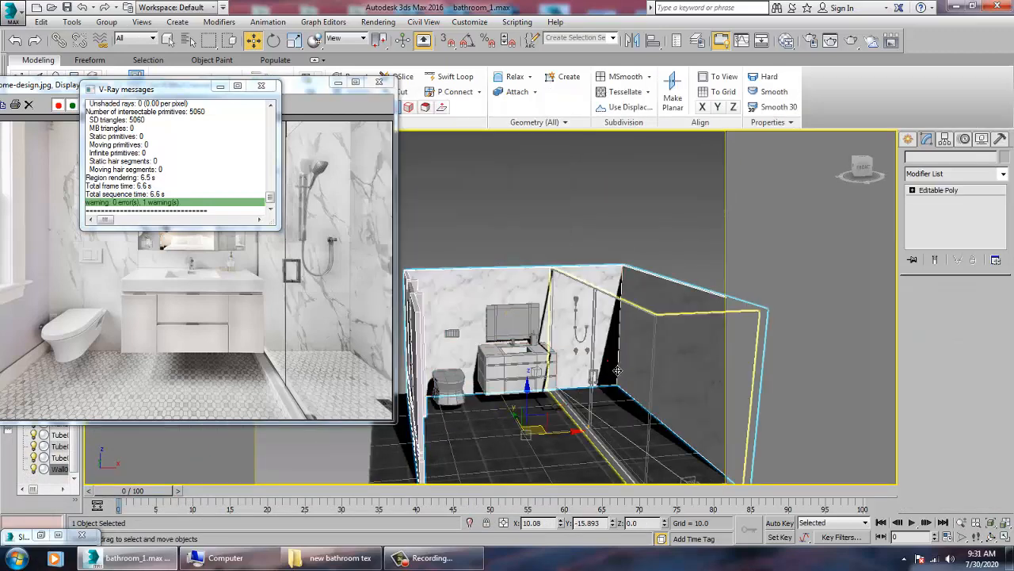
pyautogui.keyDown('alt'); pyautogui.moveTo(567, 405); pyautogui.dragTo(577, 335, button='middle'); pyautogui.keyUp('alt')
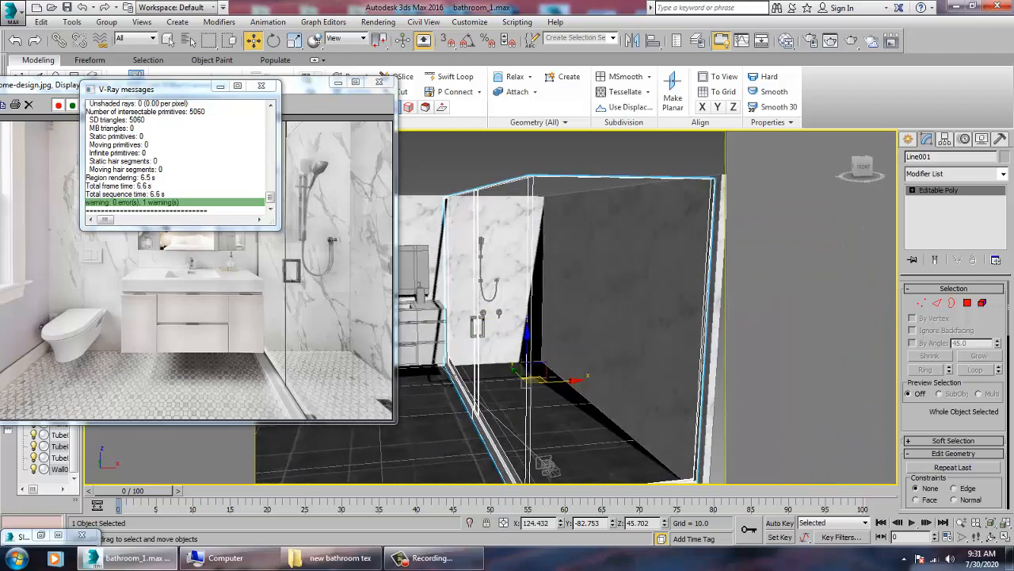
# Select all the glass panel polygons of the shower enclosure at polygon level, leaving out the curb
pyautogui.click(968, 304)
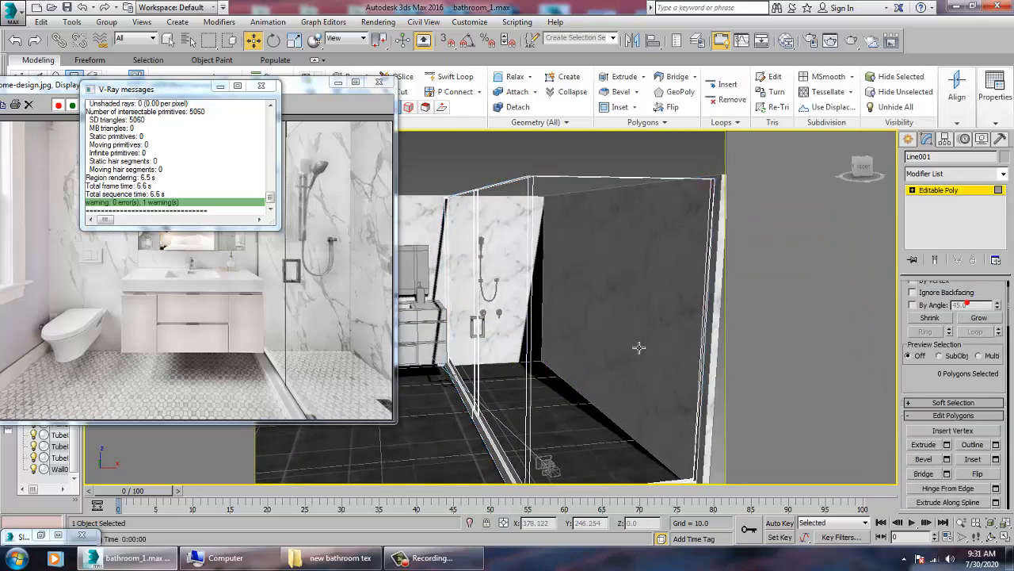
pyautogui.keyDown('alt'); pyautogui.moveTo(639, 346); pyautogui.dragTo(616, 324, button='middle'); pyautogui.keyUp('alt')
pyautogui.scroll(-5, 616, 324)
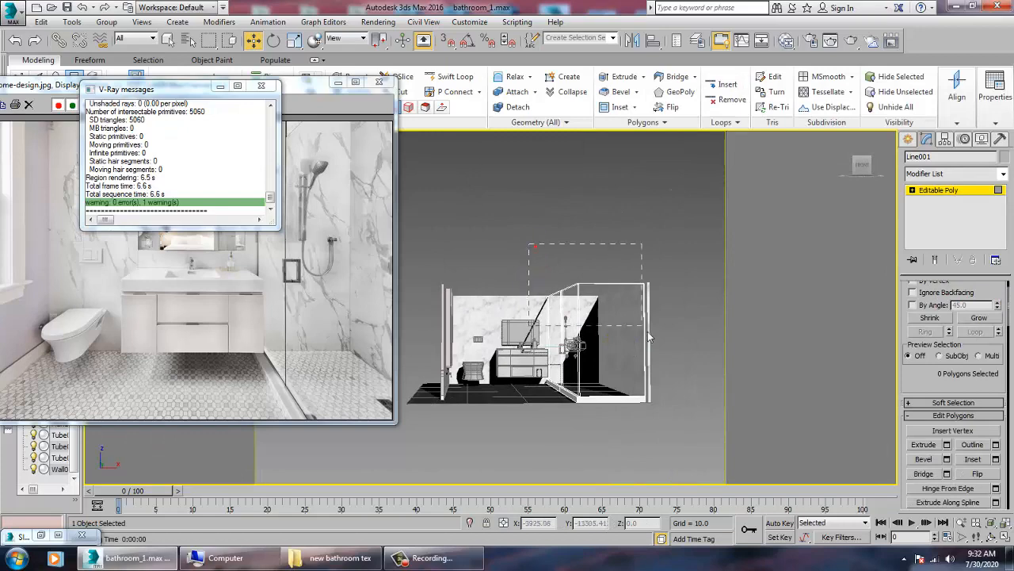
pyautogui.moveTo(667, 361); pyautogui.dragTo(667, 361)
pyautogui.keyDown('alt'); pyautogui.moveTo(667, 361); pyautogui.dragTo(618, 348, button='middle'); pyautogui.keyUp('alt')
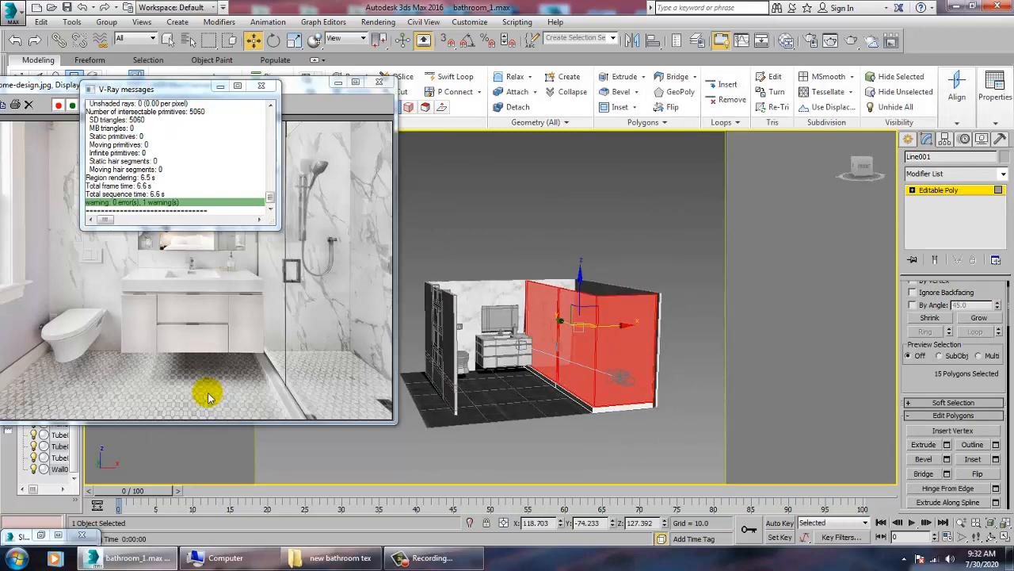
# Create a new VRayMtl for the shower glass and set its refraction colour to white, RGB 255, 255, 255
pyautogui.press('m')
pyautogui.scroll(-5, 155, 416)
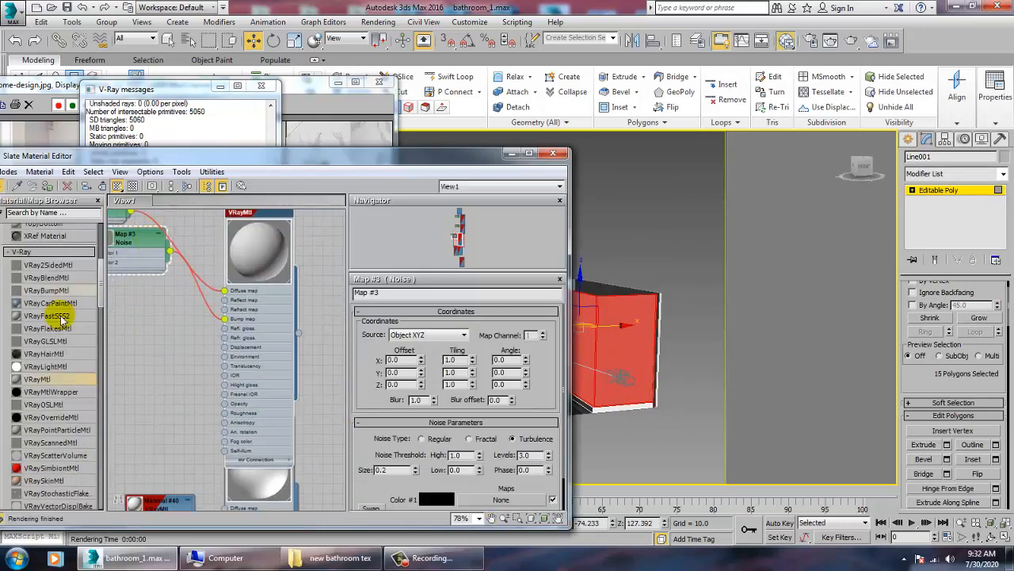
pyautogui.scroll(-5, 150, 315)
pyautogui.scroll(-2, 219, 421)
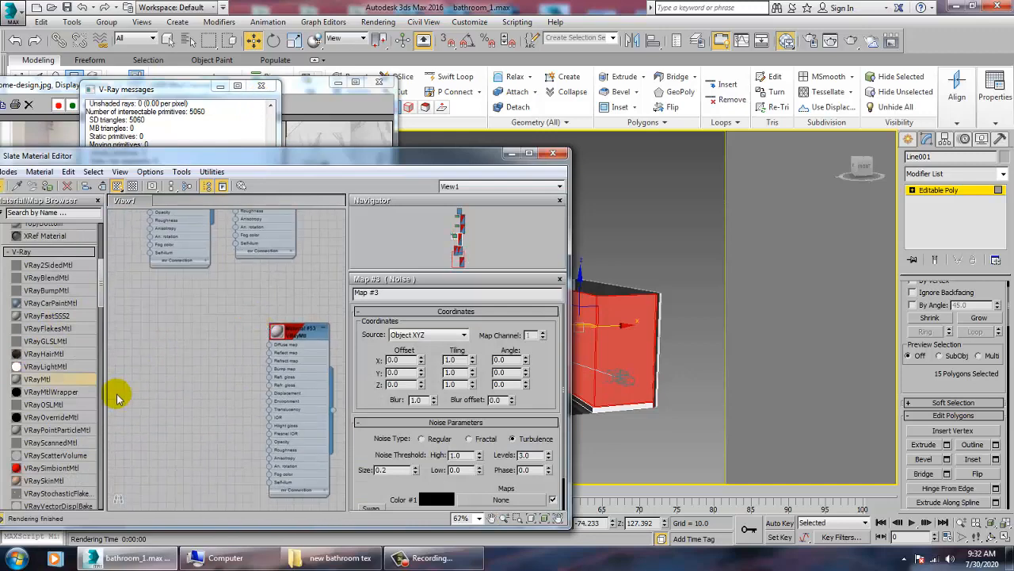
pyautogui.moveTo(175, 347); pyautogui.dragTo(171, 339)
pyautogui.doubleClick(171, 339)
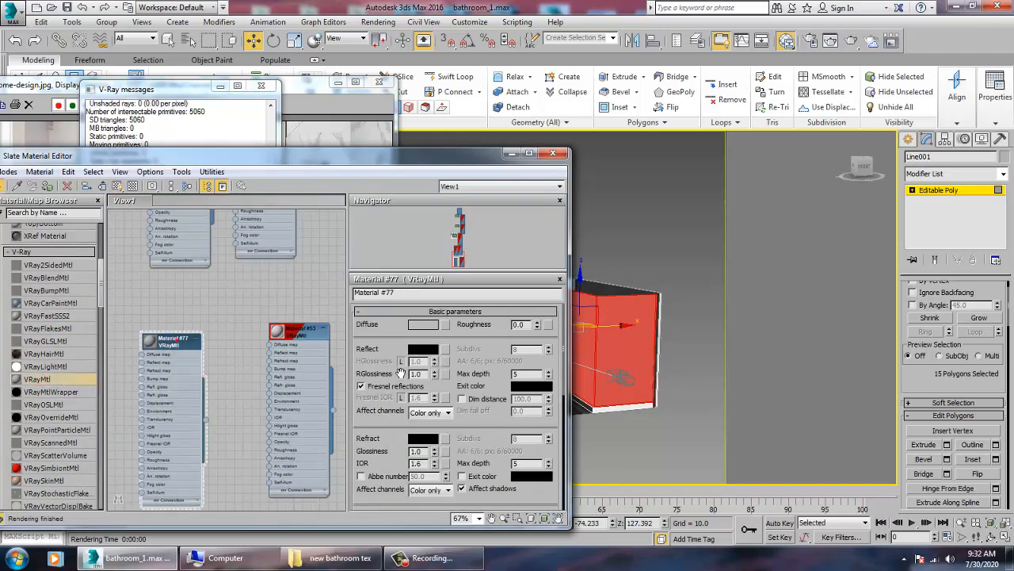
pyautogui.click(423, 441)
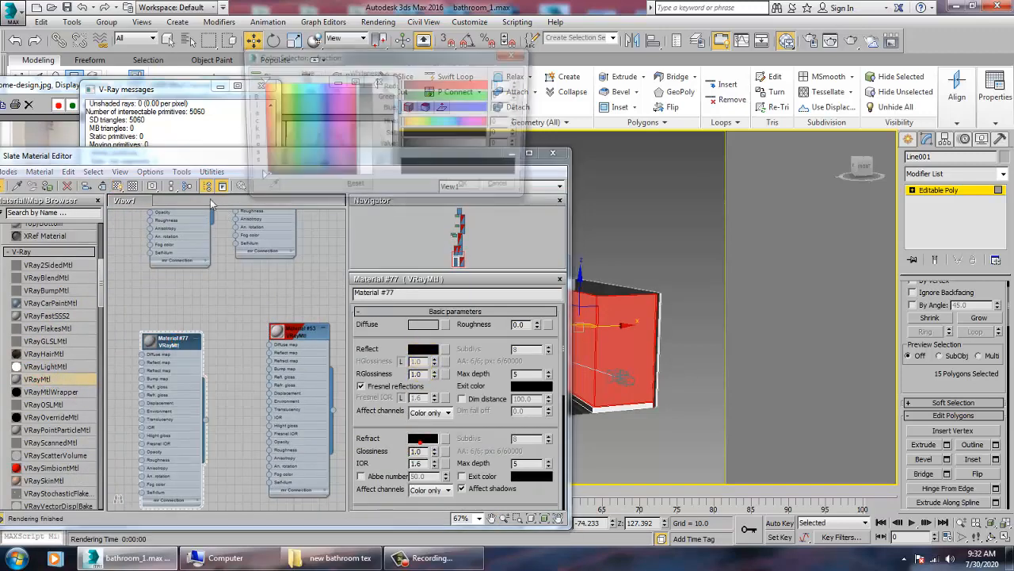
pyautogui.moveTo(368, 166); pyautogui.dragTo(369, 177)
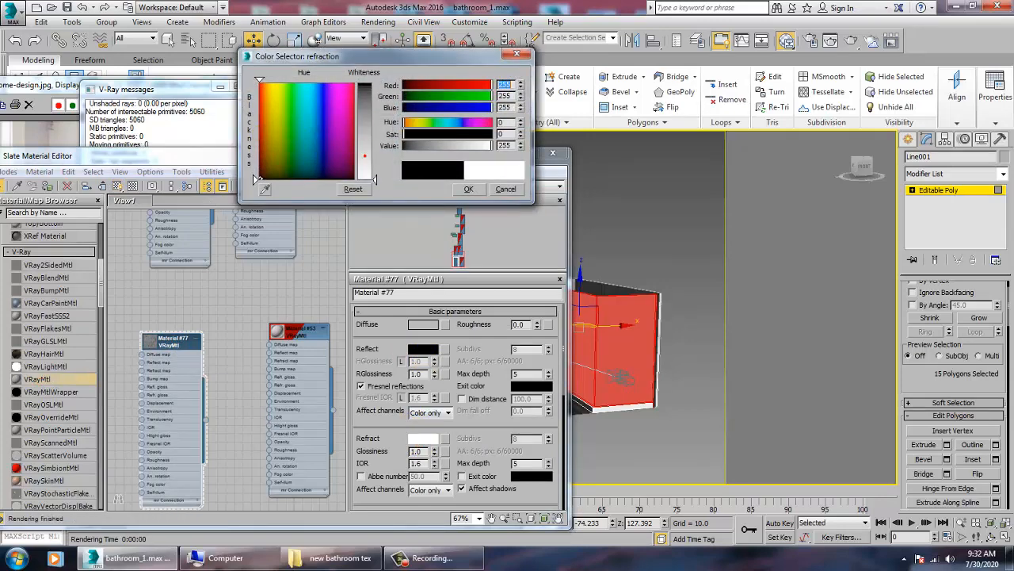
pyautogui.click(468, 189)
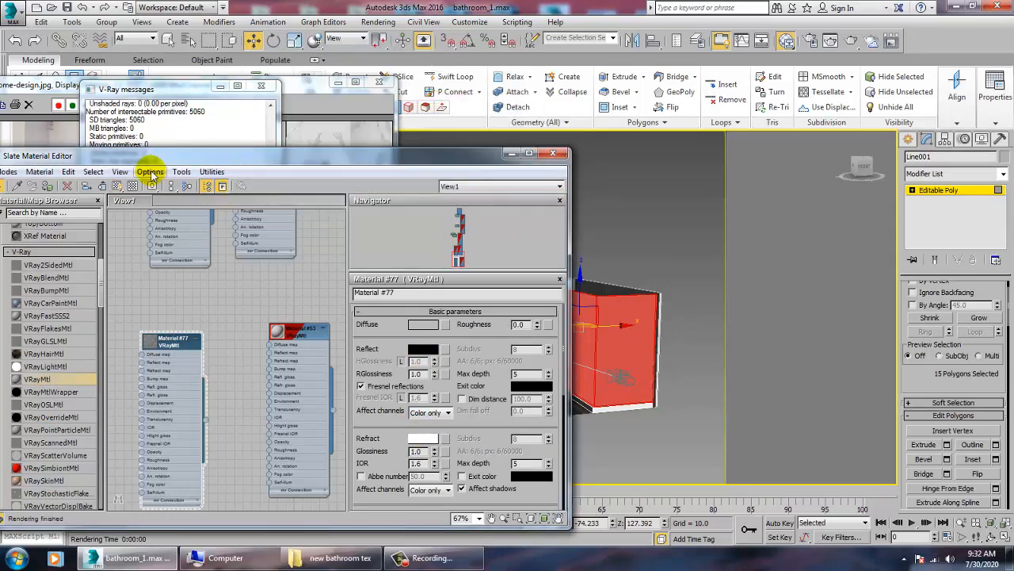
# Assign the refractive glass material to the selected shower panel polygons and minimise the material editor
pyautogui.moveTo(142, 161); pyautogui.dragTo(138, 156)
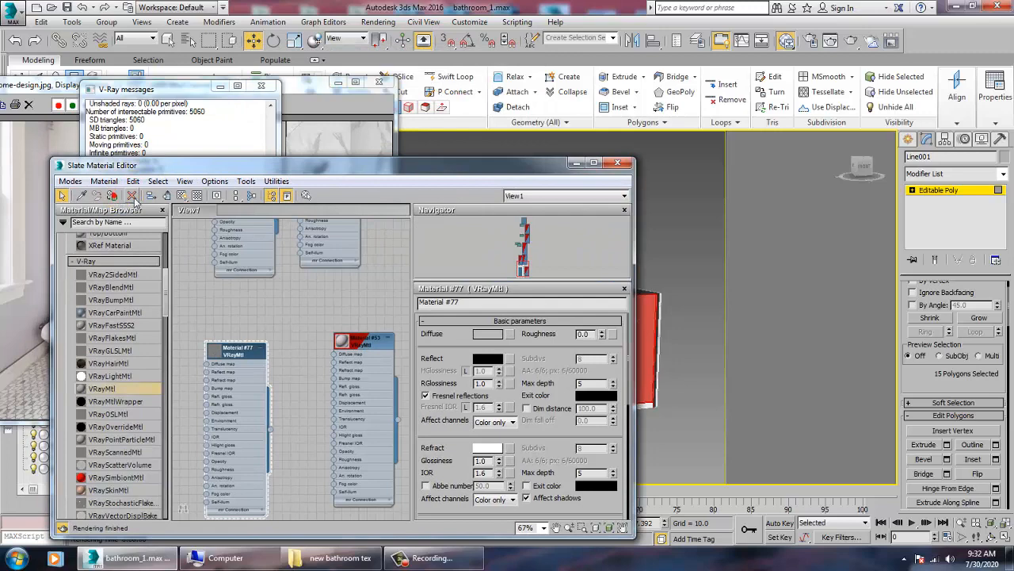
pyautogui.click(498, 474)
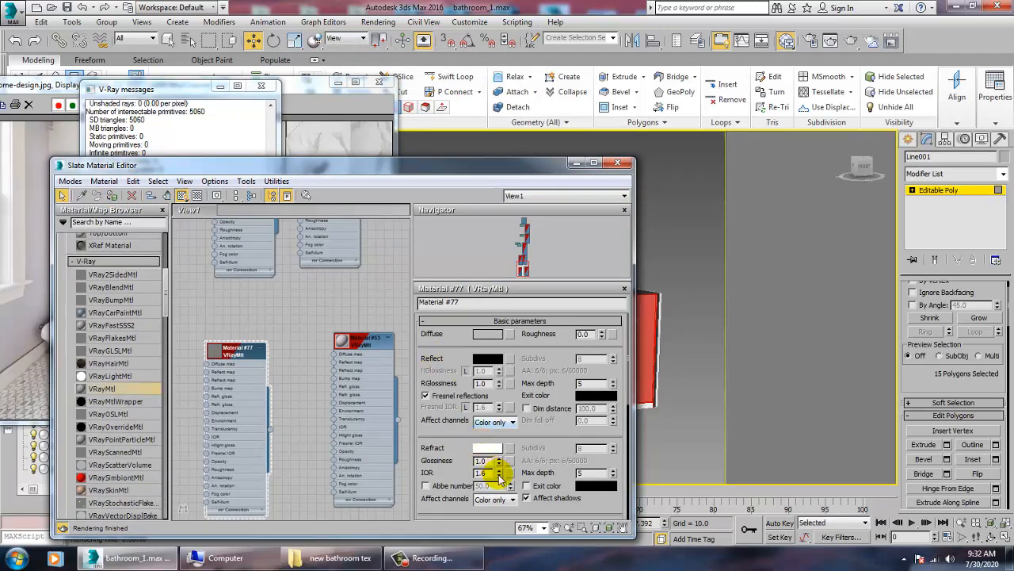
pyautogui.click(573, 162)
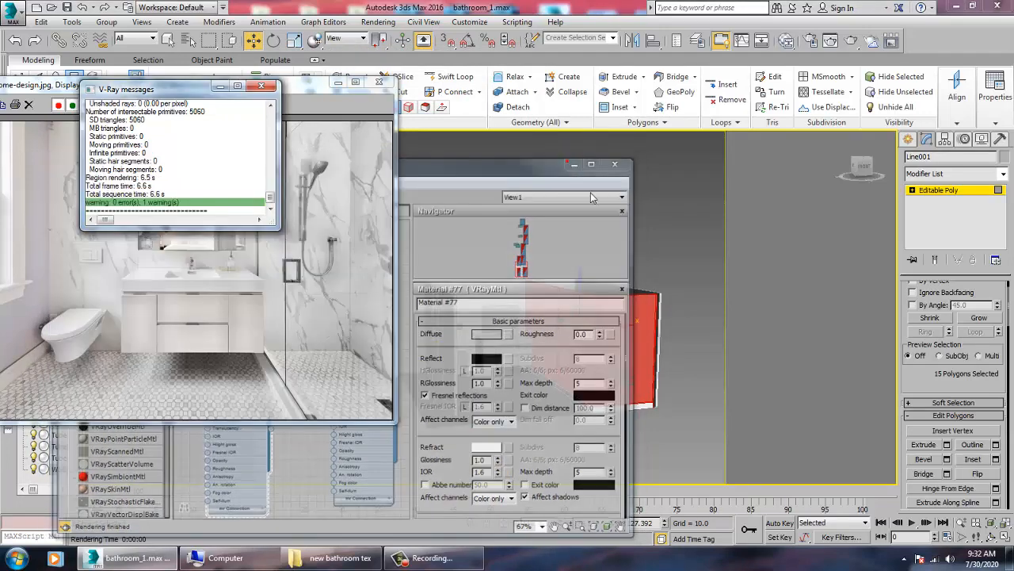
# Render the camera view to check the shower glass and vanity bump, and close the frame buffer
pyautogui.press('c')
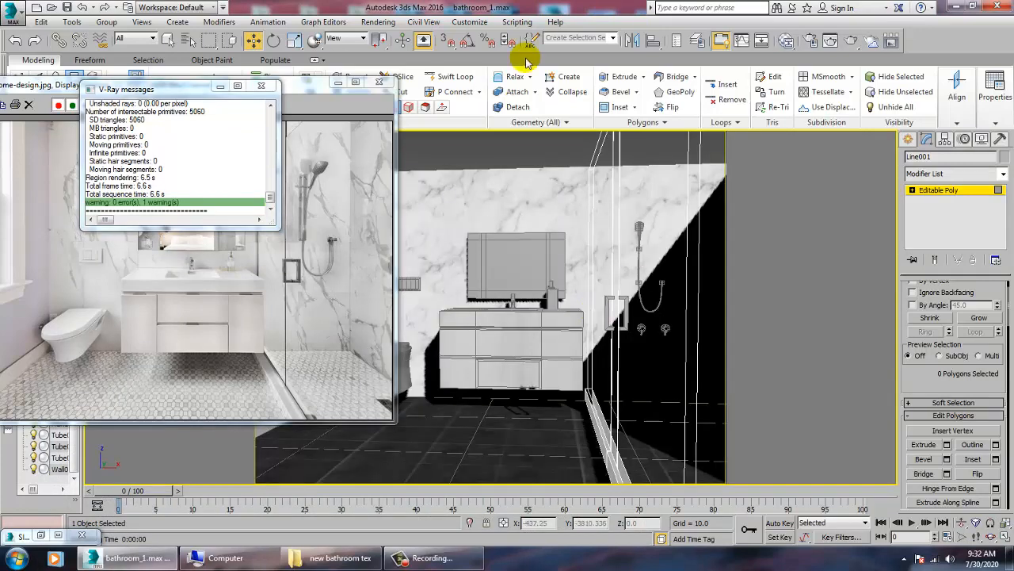
pyautogui.click(390, 22)
pyautogui.click(396, 39)
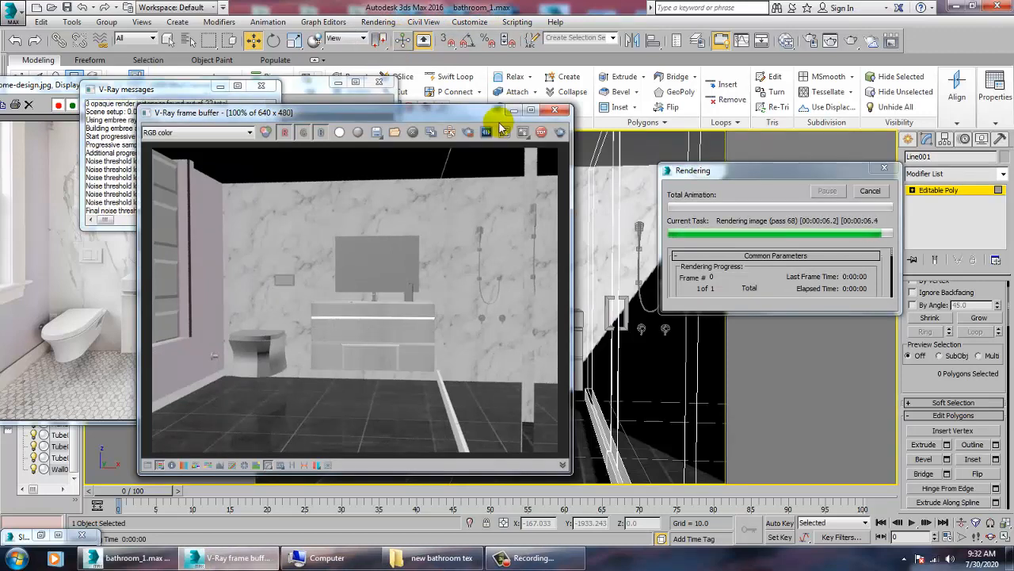
pyautogui.click(554, 109)
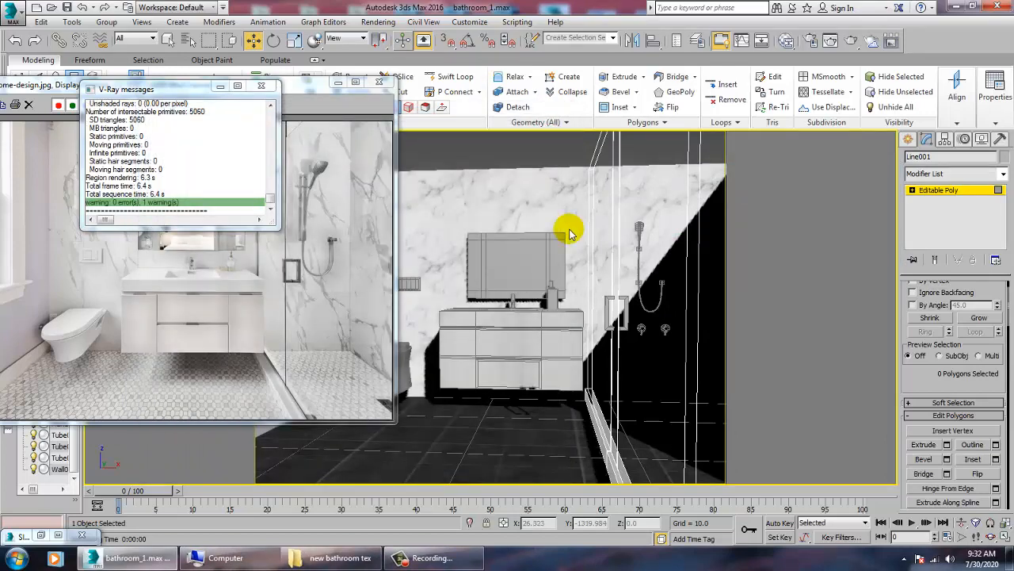
# Move the reference photo and V-Ray messages windows to uncover the modelling ribbon, and frame the vanity and shower in perspective
pyautogui.scroll(-15, 569, 231)
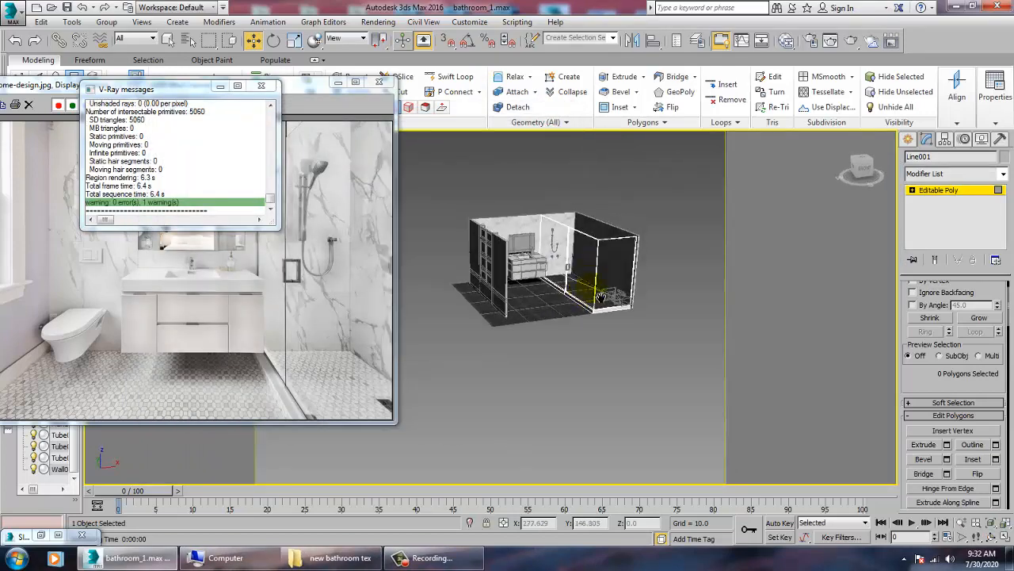
pyautogui.scroll(10, 601, 297)
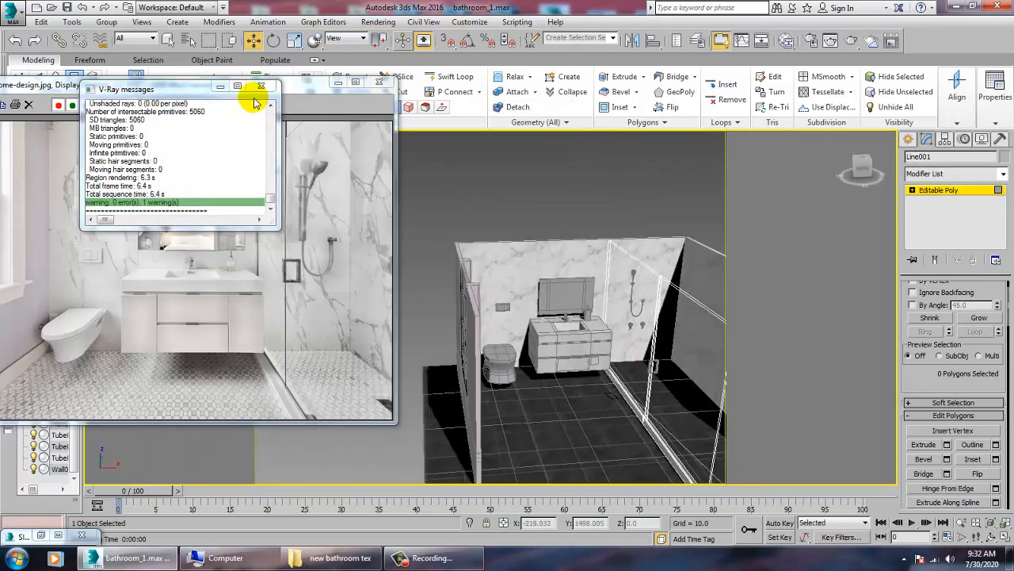
pyautogui.moveTo(294, 84); pyautogui.dragTo(297, 274)
pyautogui.moveTo(191, 88); pyautogui.dragTo(207, 211)
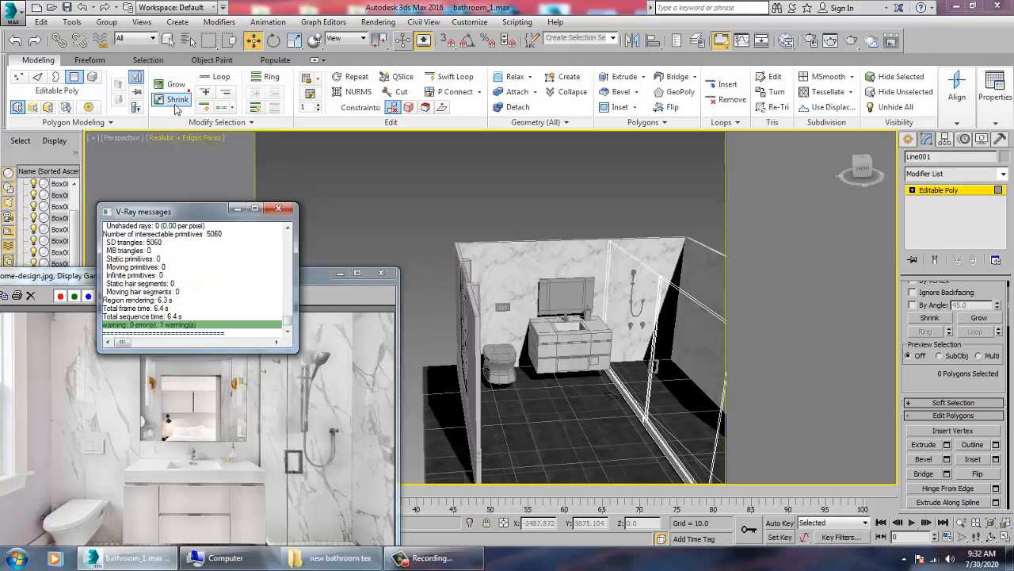
pyautogui.keyDown('alt'); pyautogui.moveTo(480, 317); pyautogui.dragTo(521, 371, button='middle'); pyautogui.keyUp('alt')
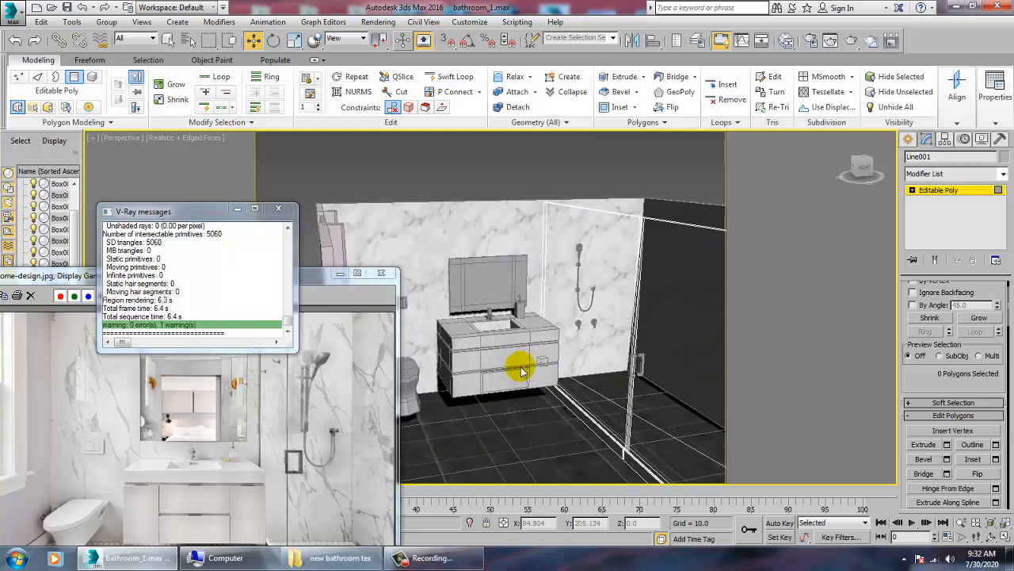